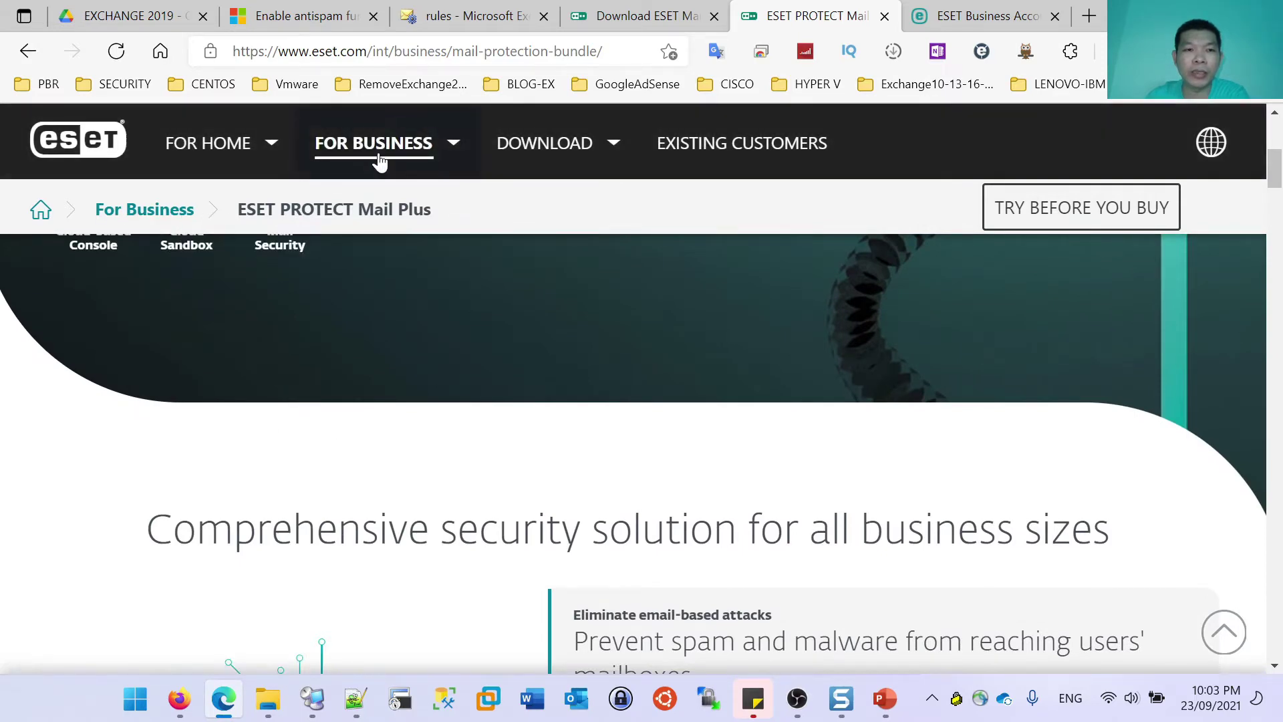
Open the Mail security page from the business Protection by Category solutions on the ESET site.
click(378, 166)
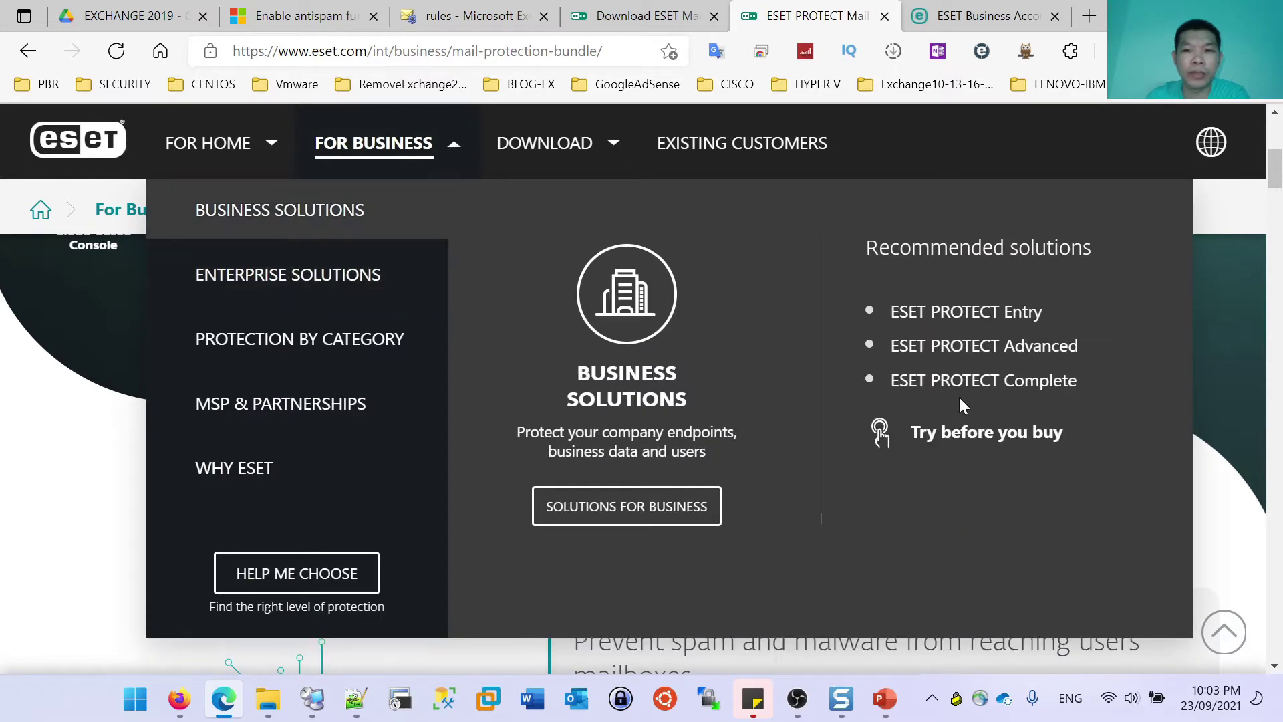
mouse_move(295, 286)
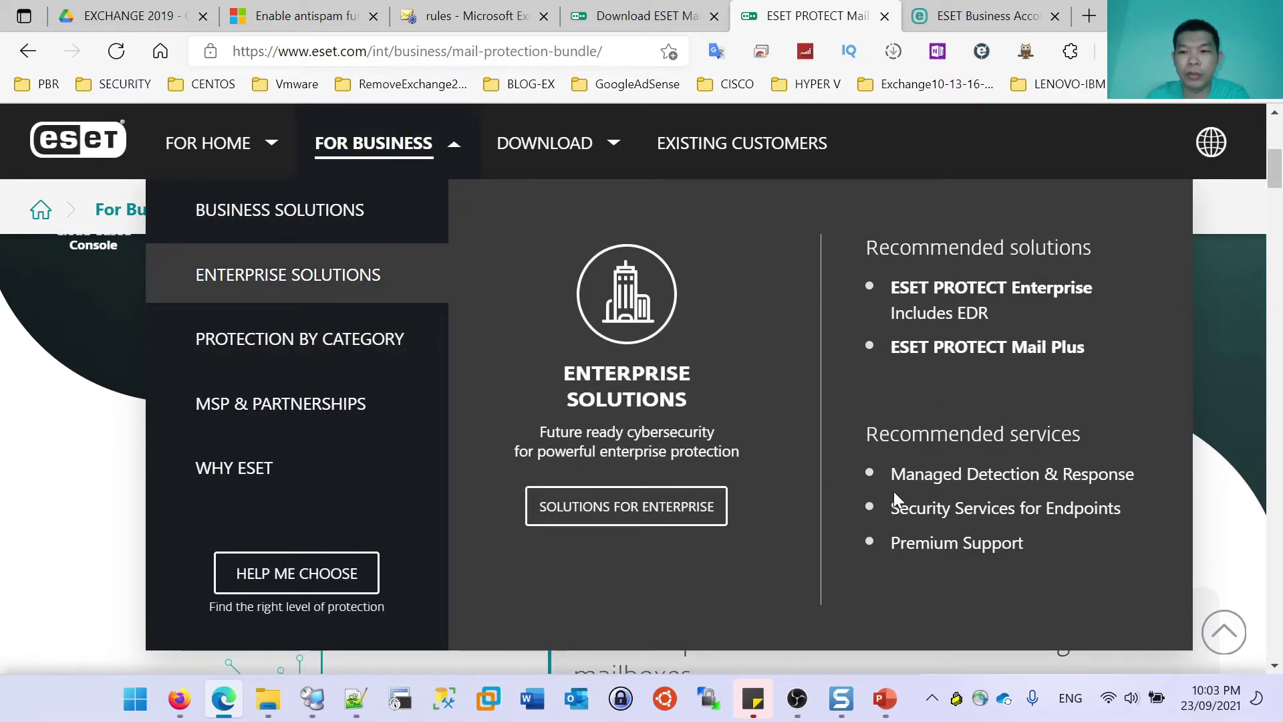
mouse_move(272, 358)
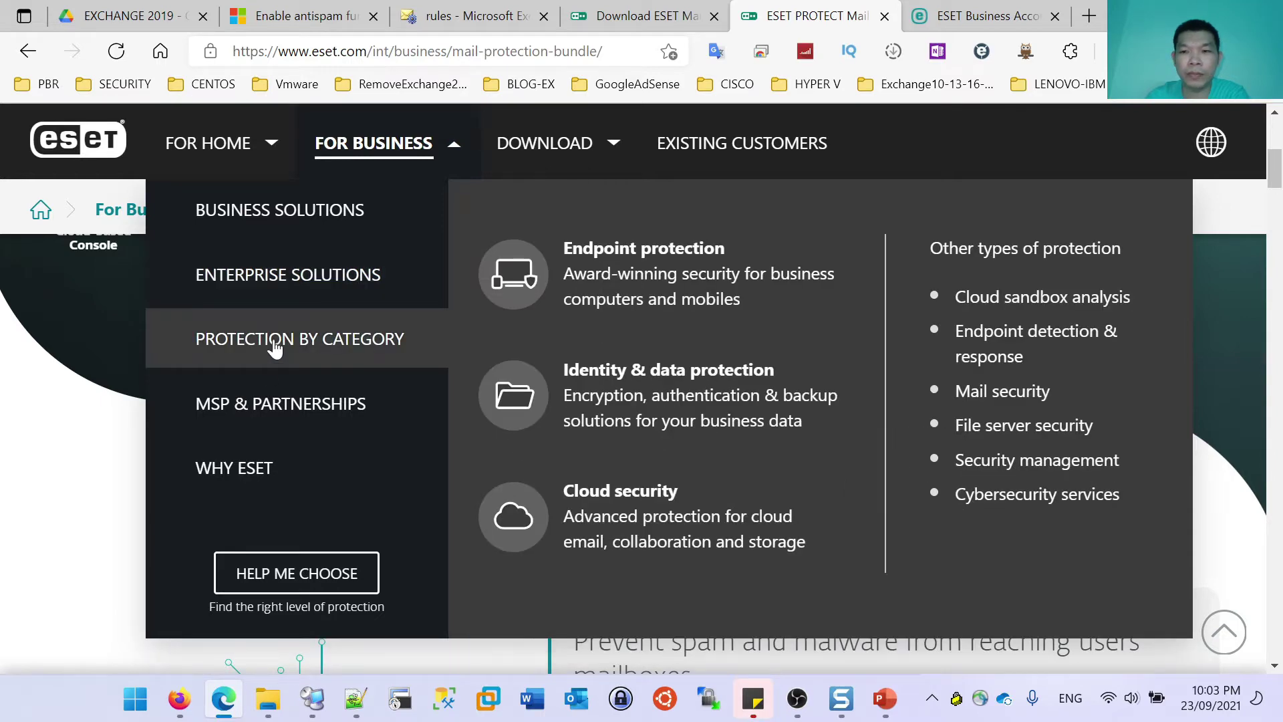
click(994, 398)
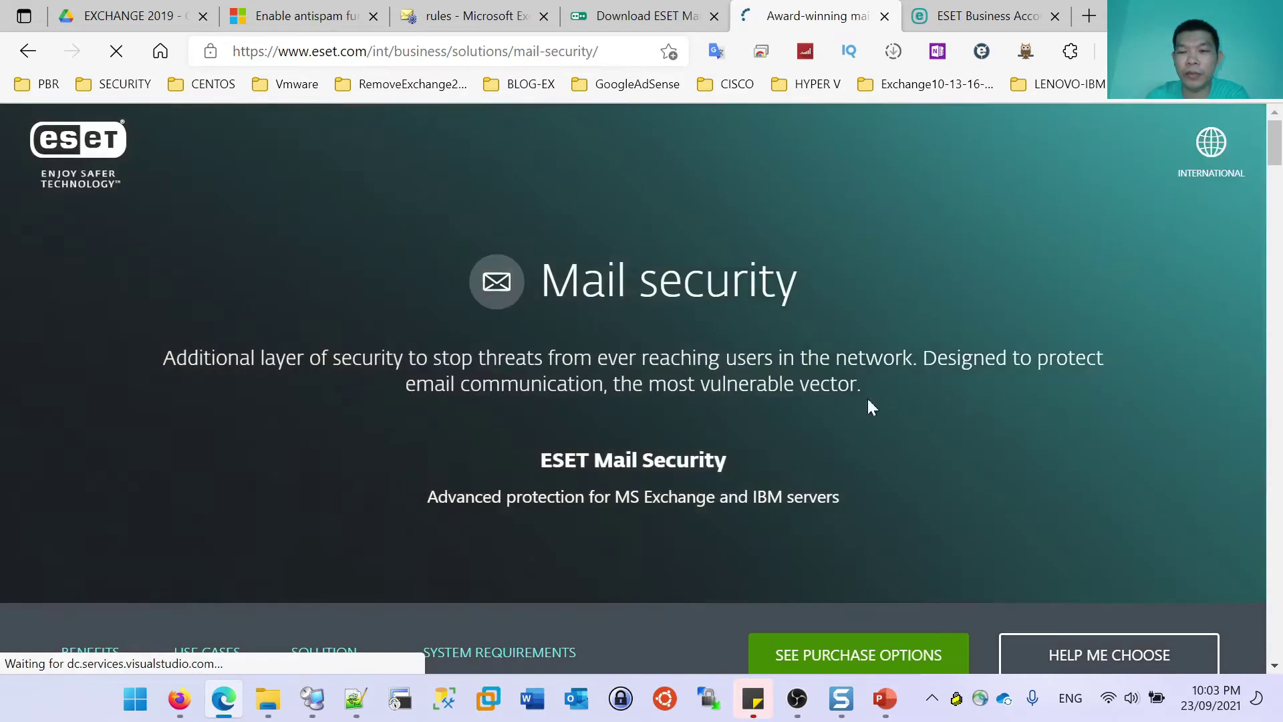
Expand the system requirements and examine the operating systems and mail servers supported by ESET Mail Security for Microsoft Exchange Server.
scroll(621, 367, down, 20)
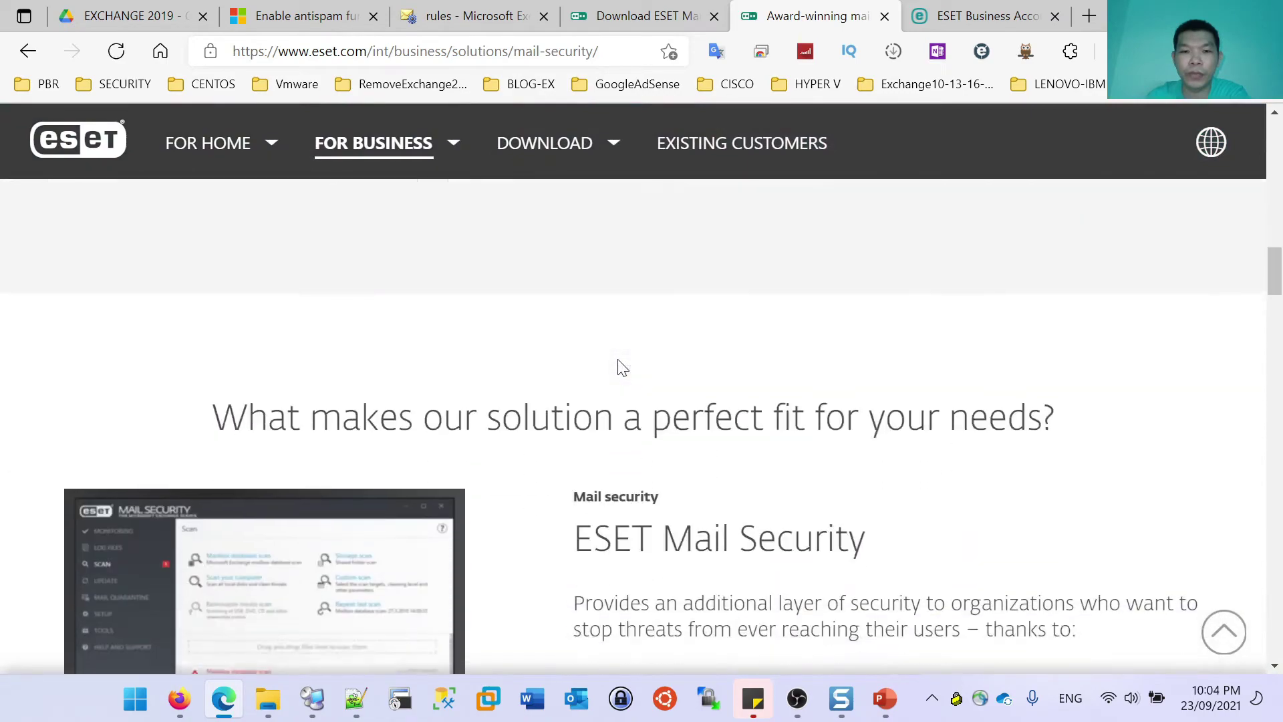
scroll(620, 366, down, 18)
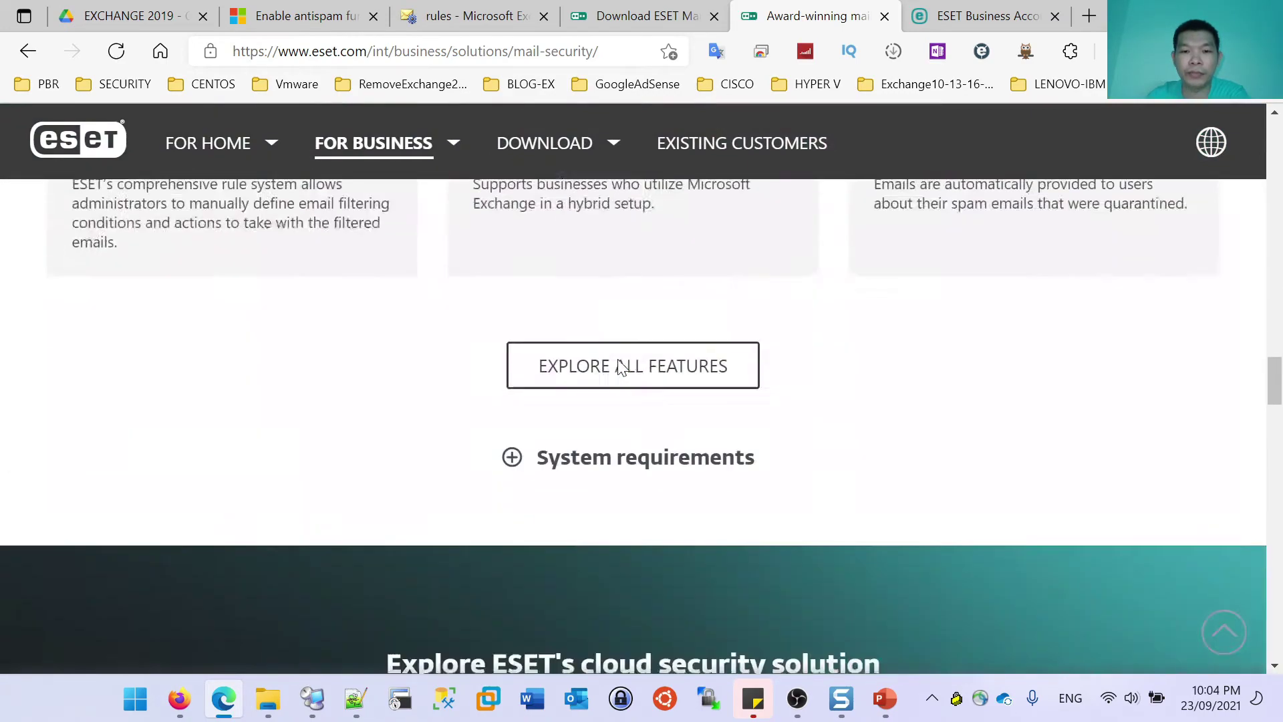
scroll(620, 369, down, 5)
scroll(628, 364, up, 6)
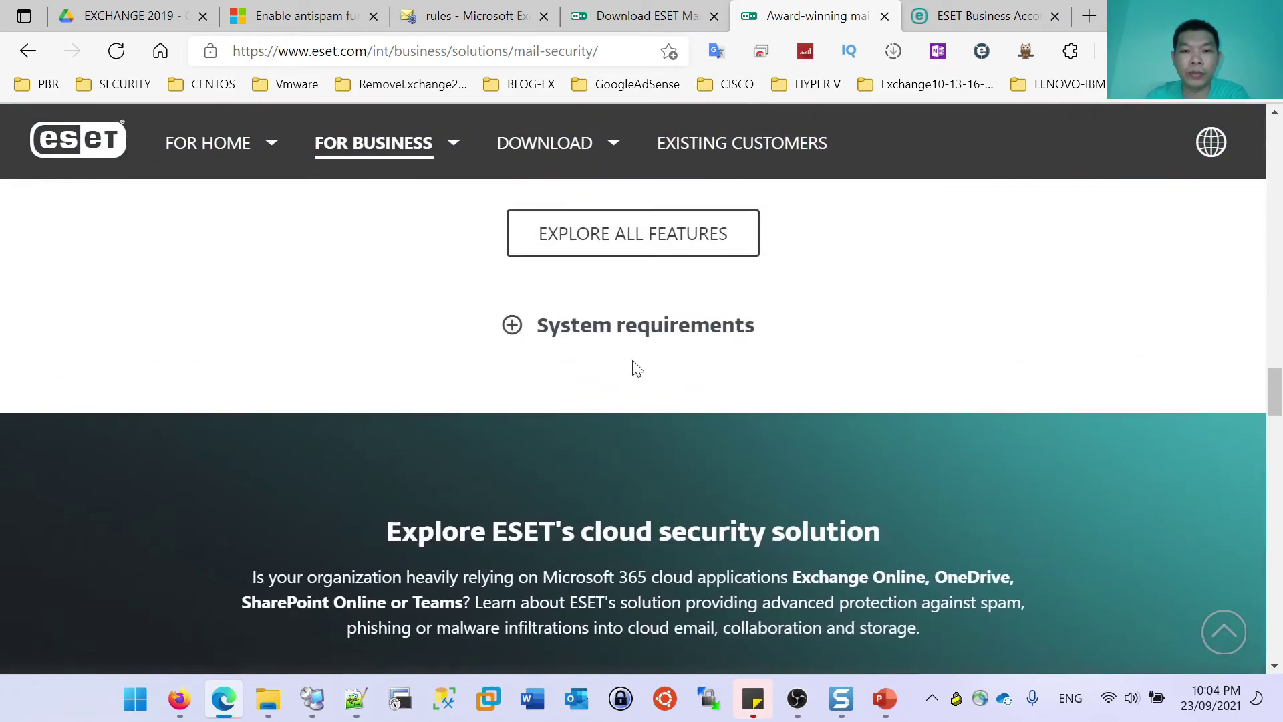
click(597, 328)
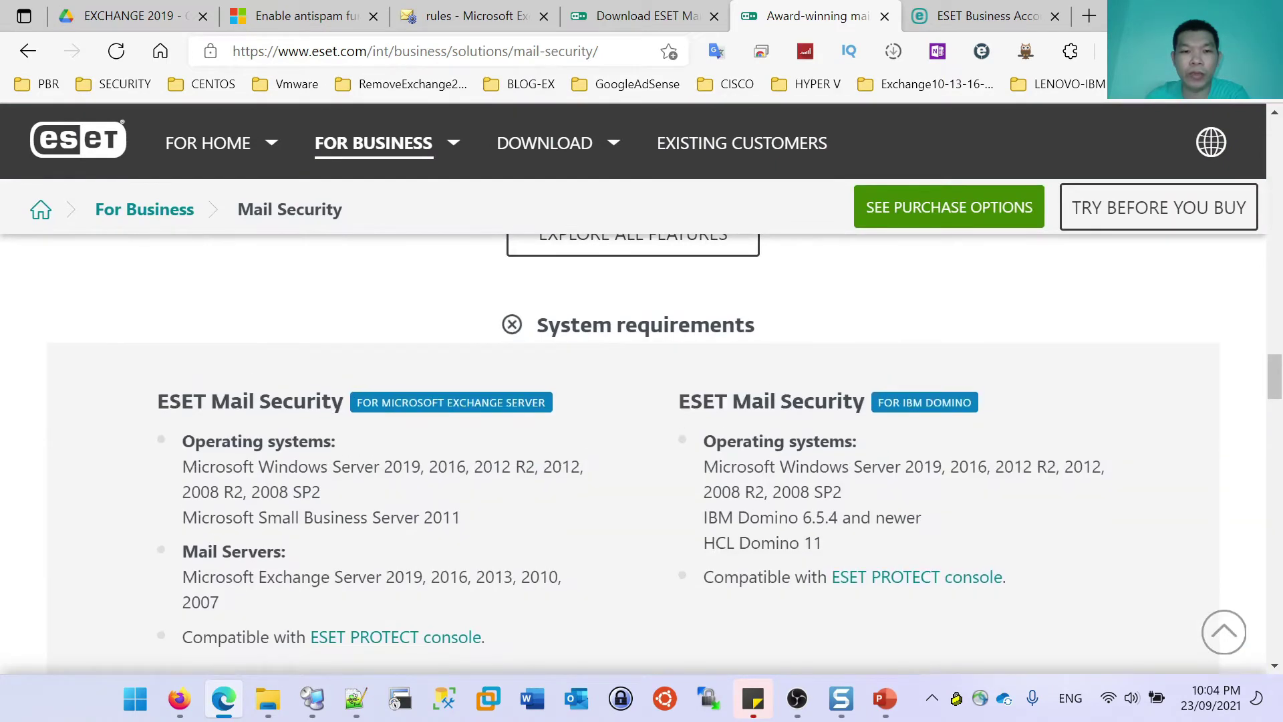
drag(154, 404, 348, 403)
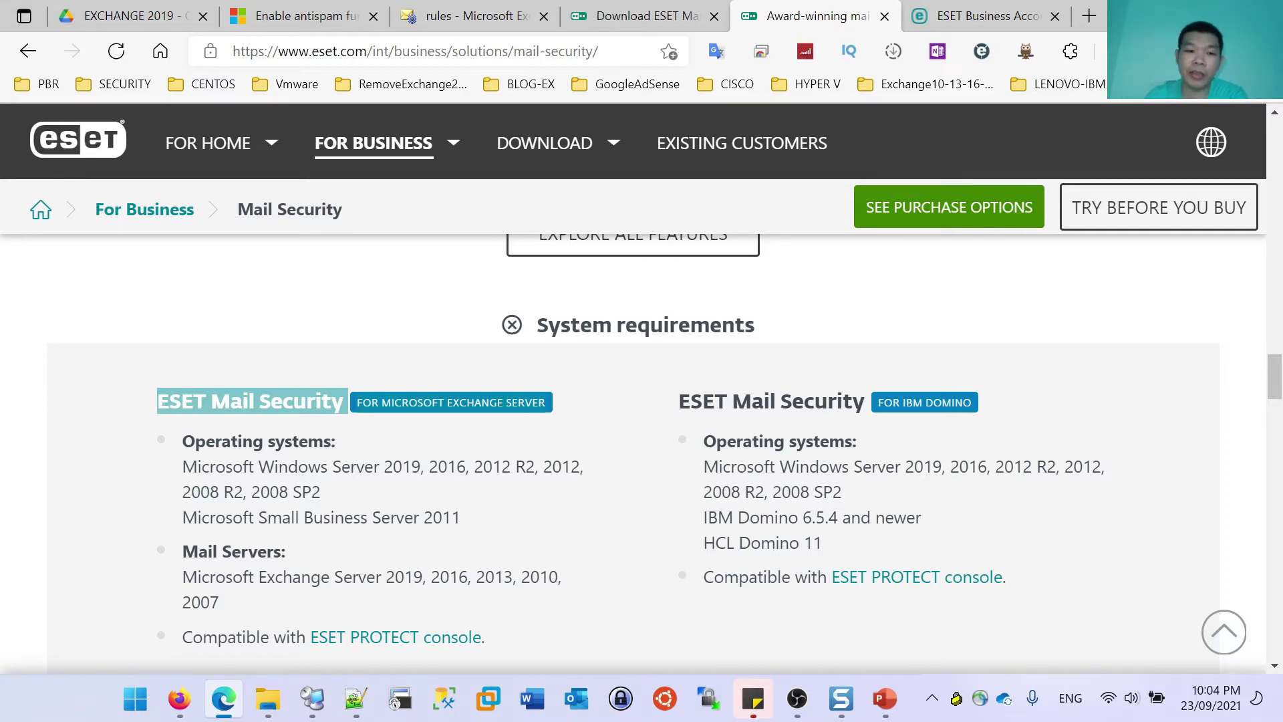
click(409, 500)
scroll(409, 500, down, 1)
drag(386, 492, 539, 492)
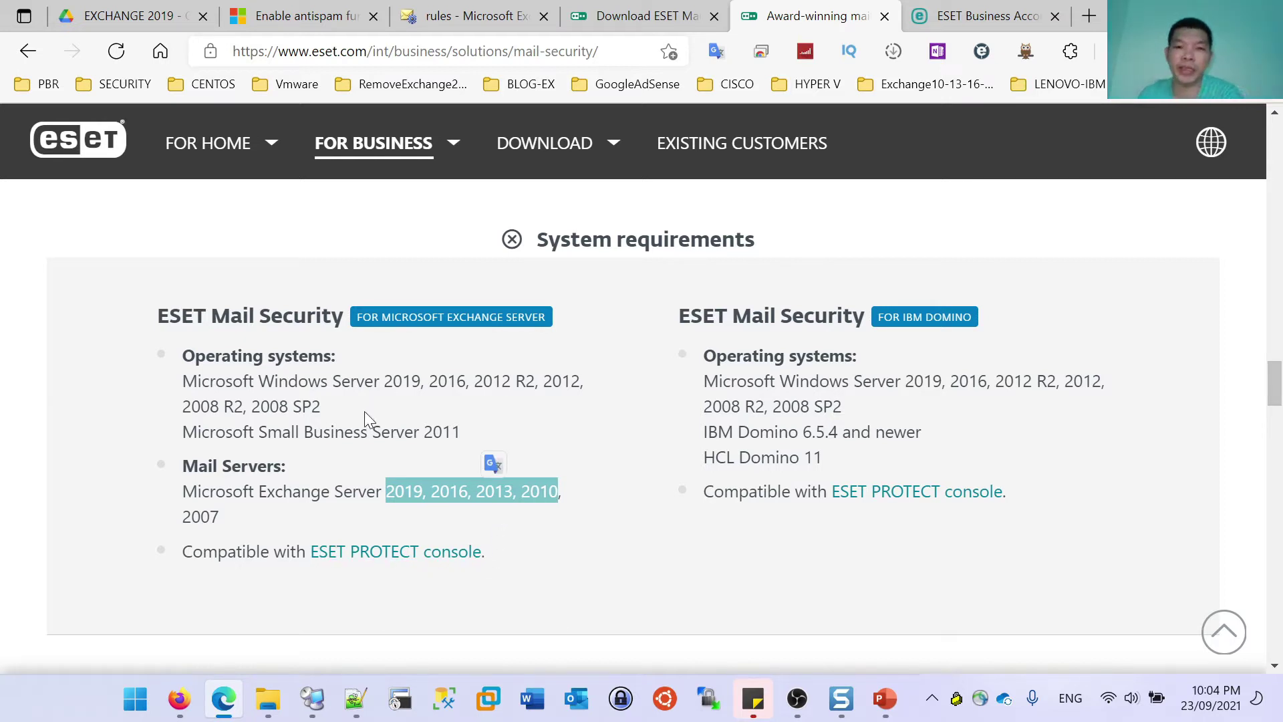
Examine the ESET Mail Security feature descriptions, including Anti-spam, Anti-malware, Rules and Web-based quarantine.
scroll(363, 411, up, 7)
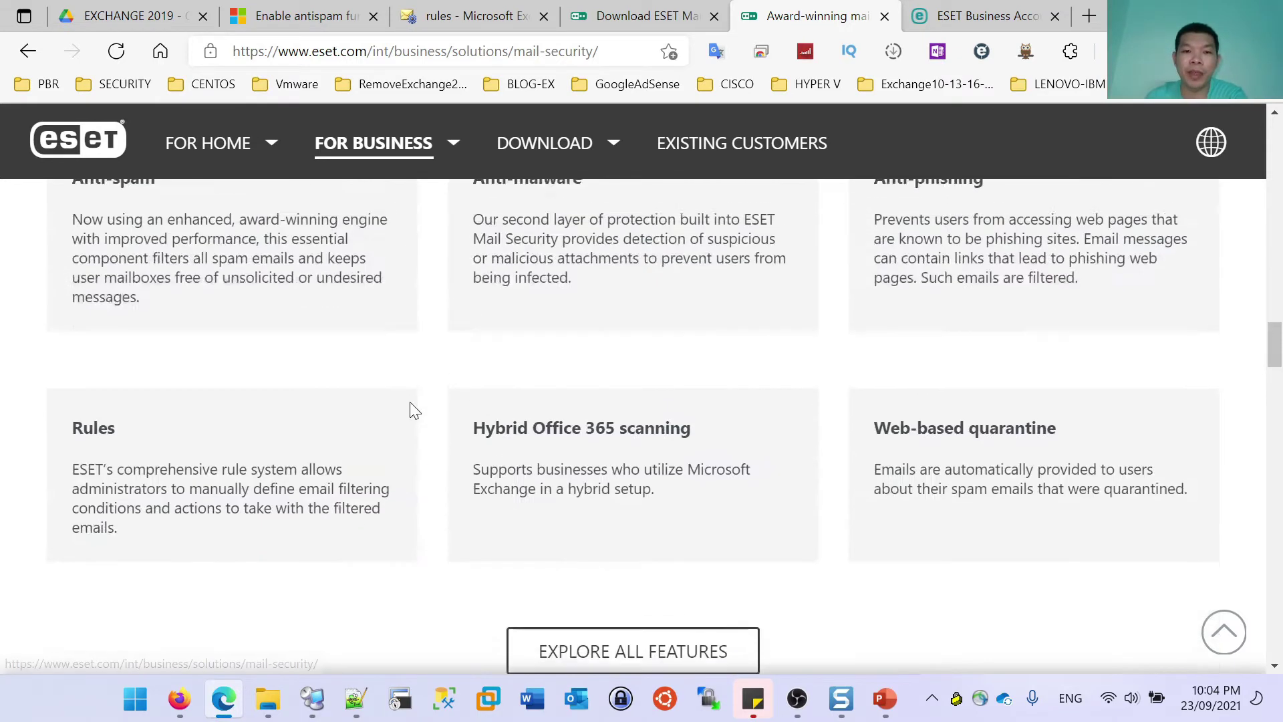
scroll(394, 410, up, 4)
drag(71, 530, 140, 532)
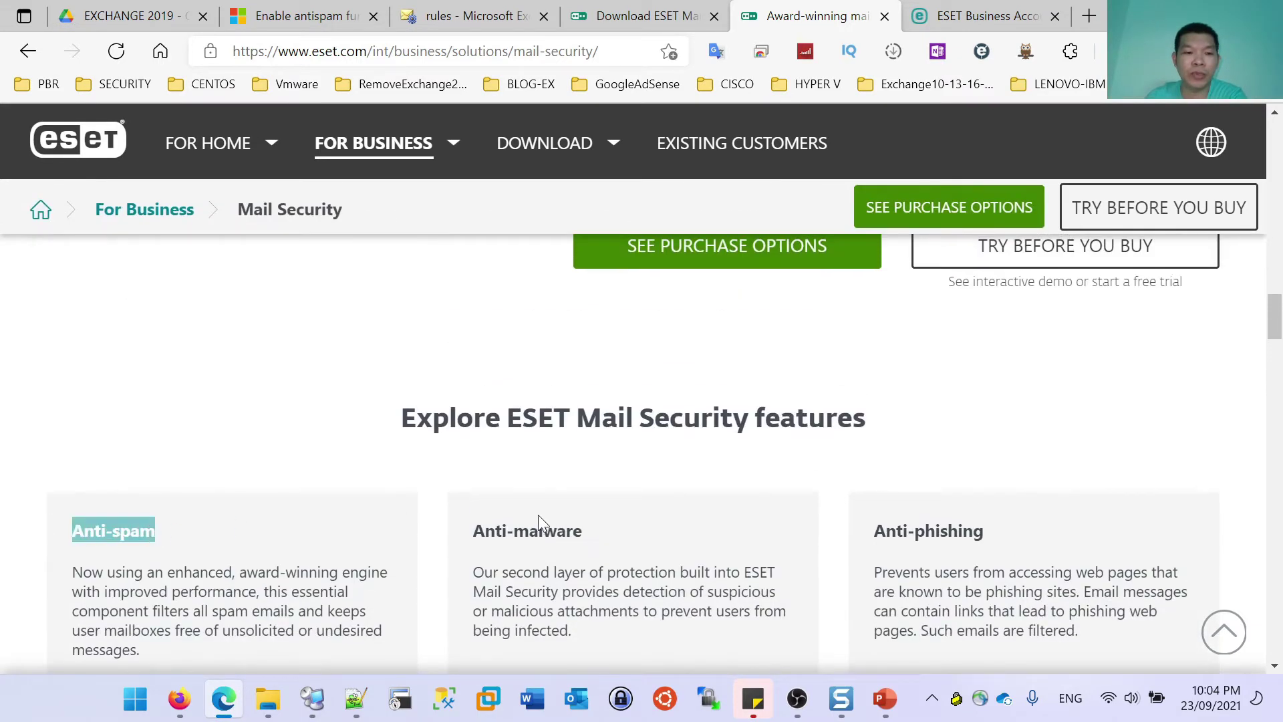
drag(484, 531, 587, 530)
scroll(601, 401, down, 5)
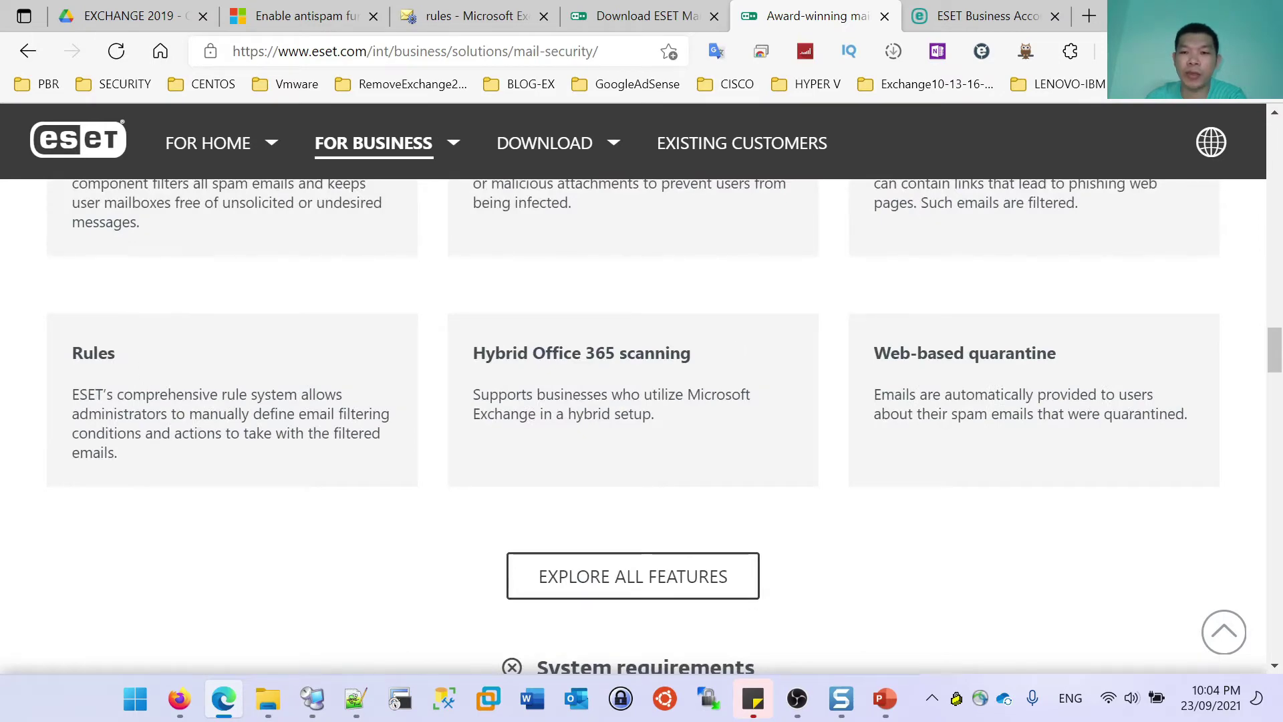
scroll(608, 366, up, 10)
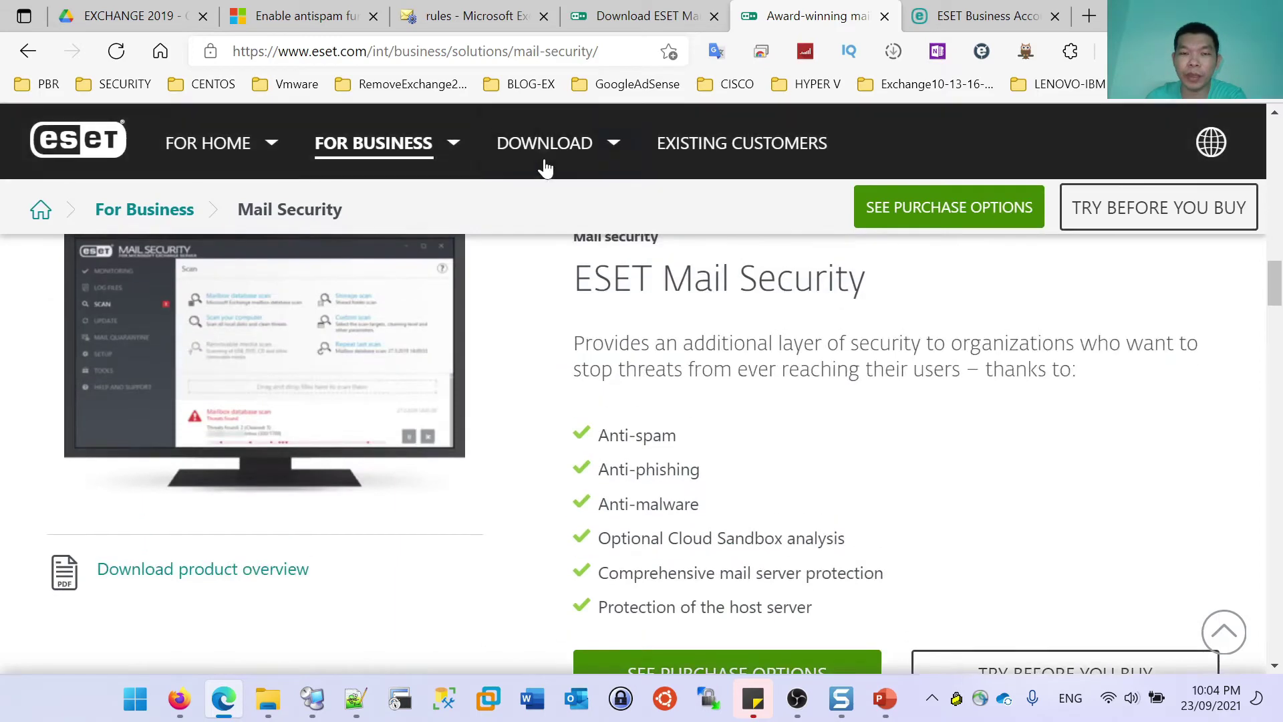
Open the free business trial request page and check the ESET Business Account dashboard for its trial and license options.
click(544, 155)
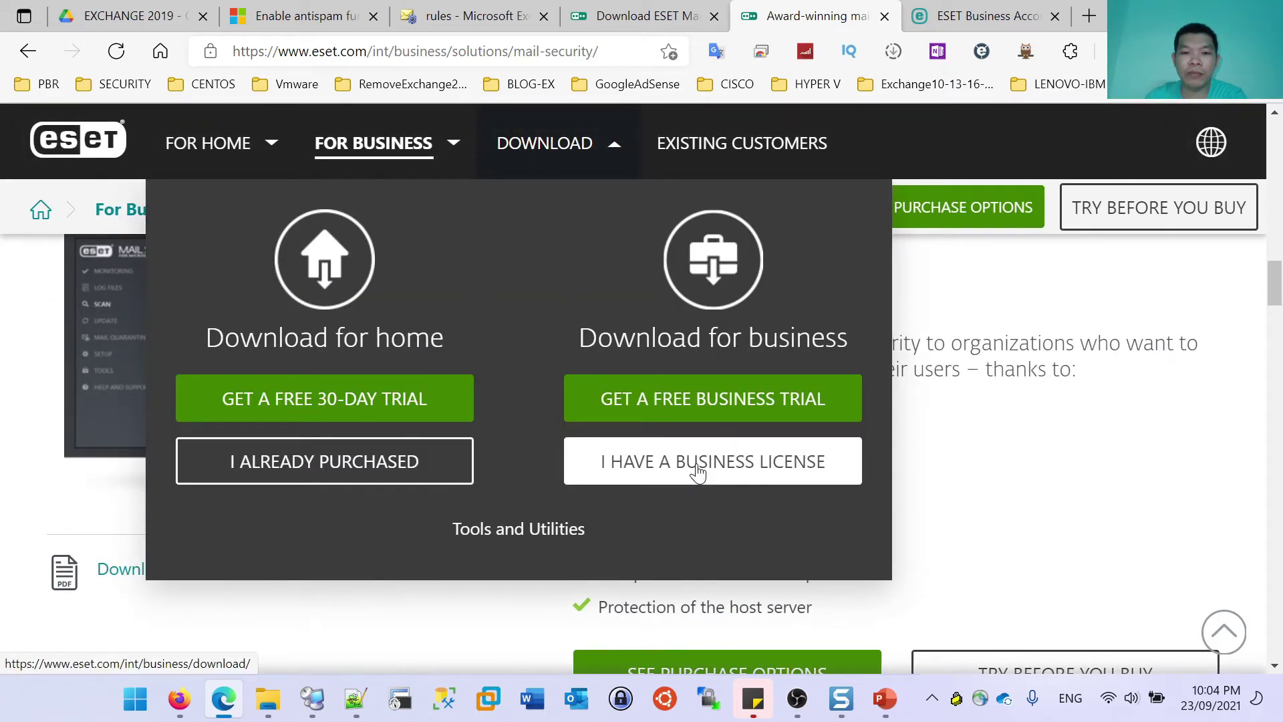
click(695, 416)
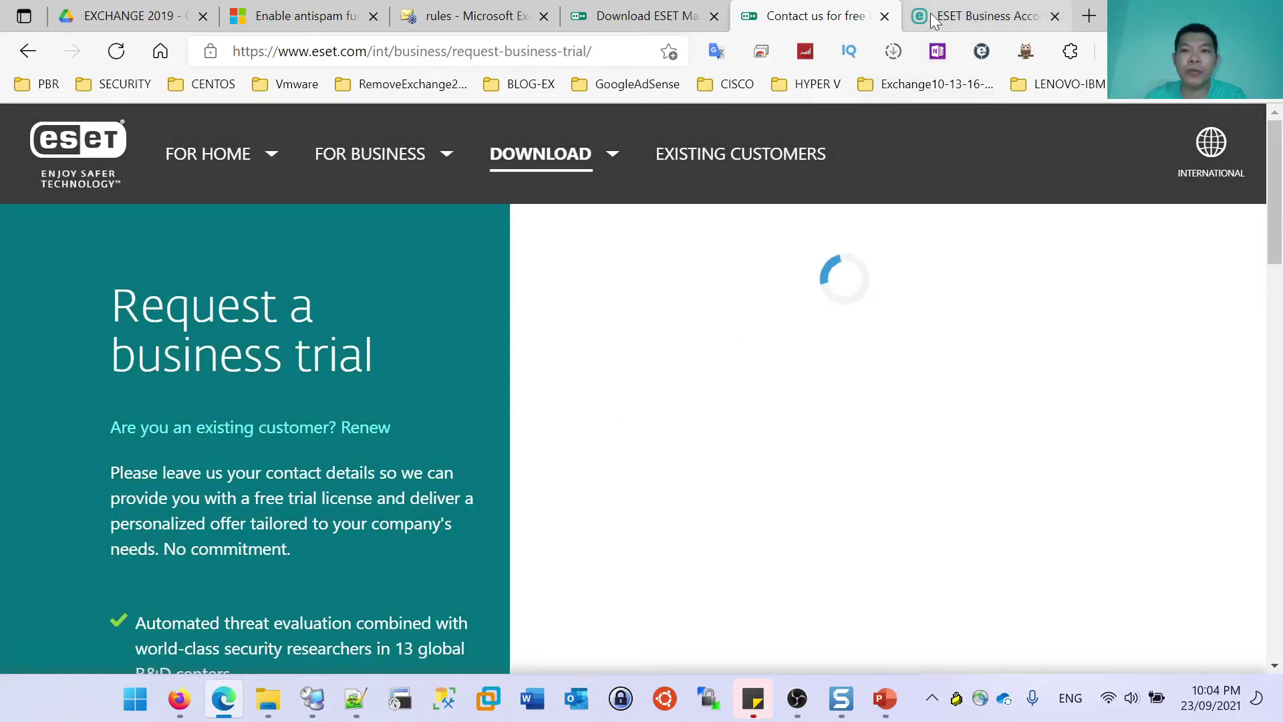
click(976, 16)
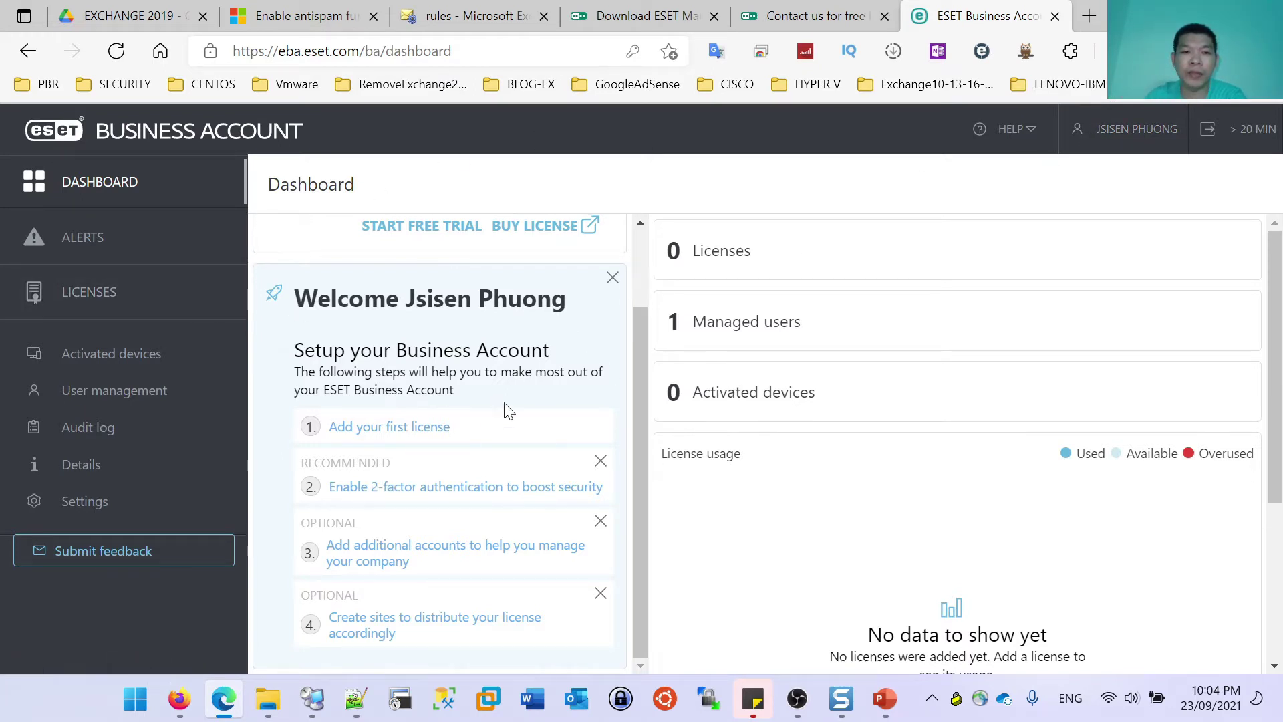
scroll(628, 354, up, 1)
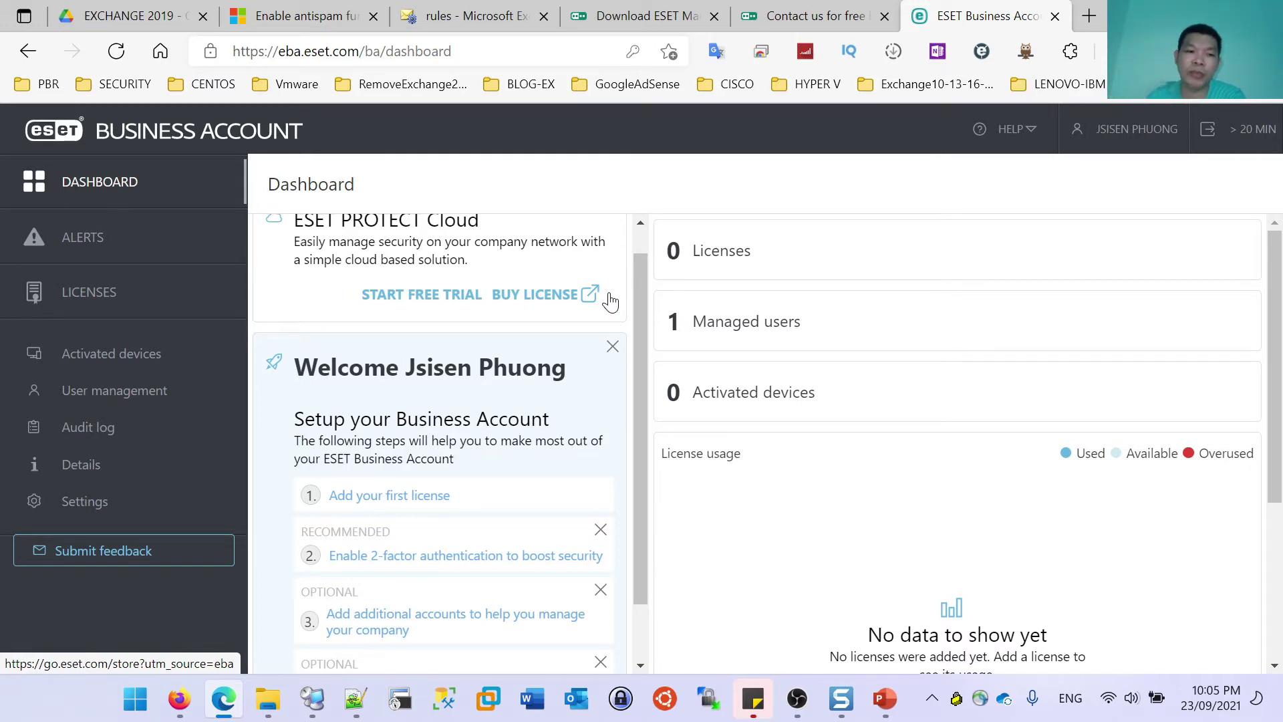
Review the contact fields and product choices on the business trial request form.
click(796, 22)
scroll(735, 501, down, 6)
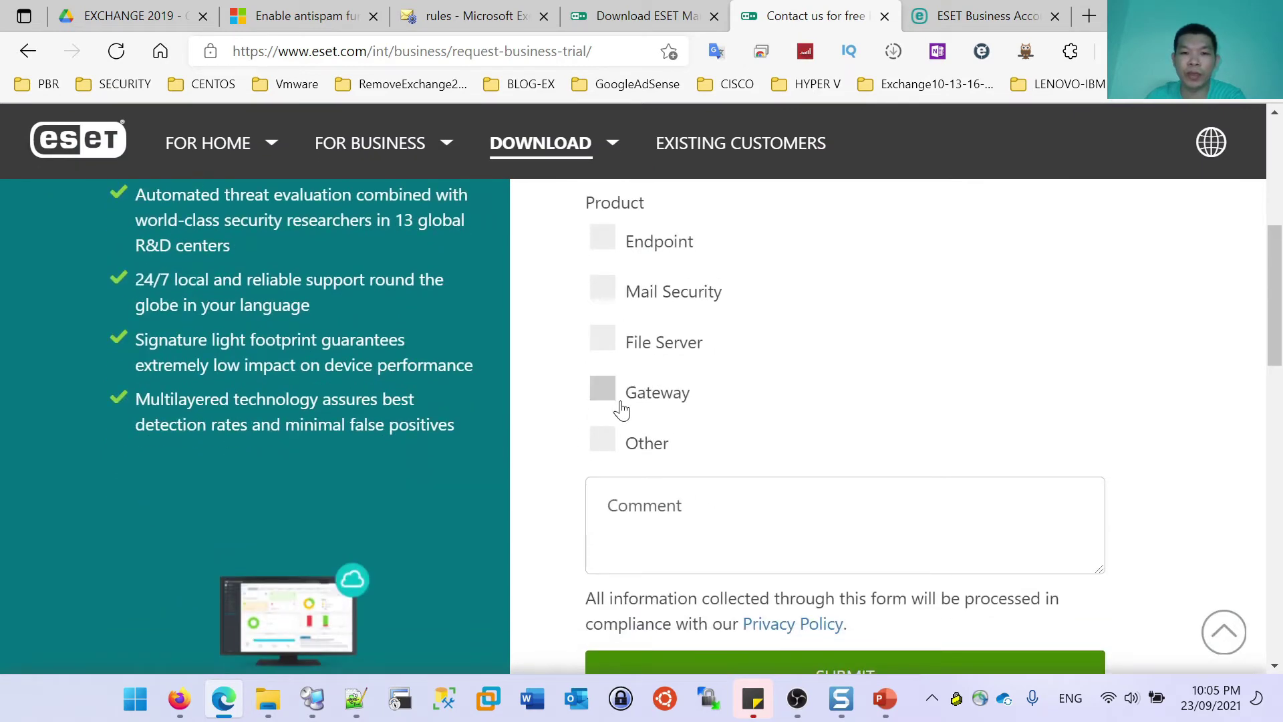
scroll(652, 434, up, 6)
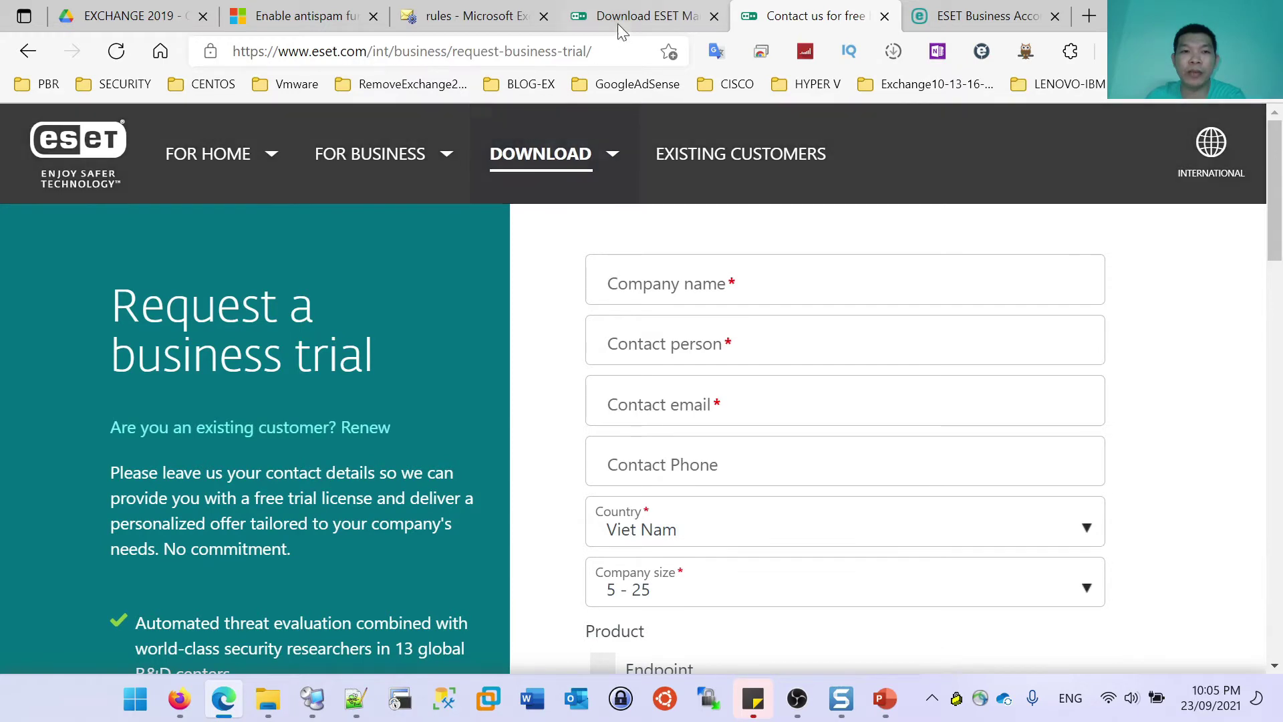
Check the download configuration on the ESET Mail Security for Exchange download page.
click(618, 20)
drag(229, 287, 1014, 287)
scroll(506, 395, down, 4)
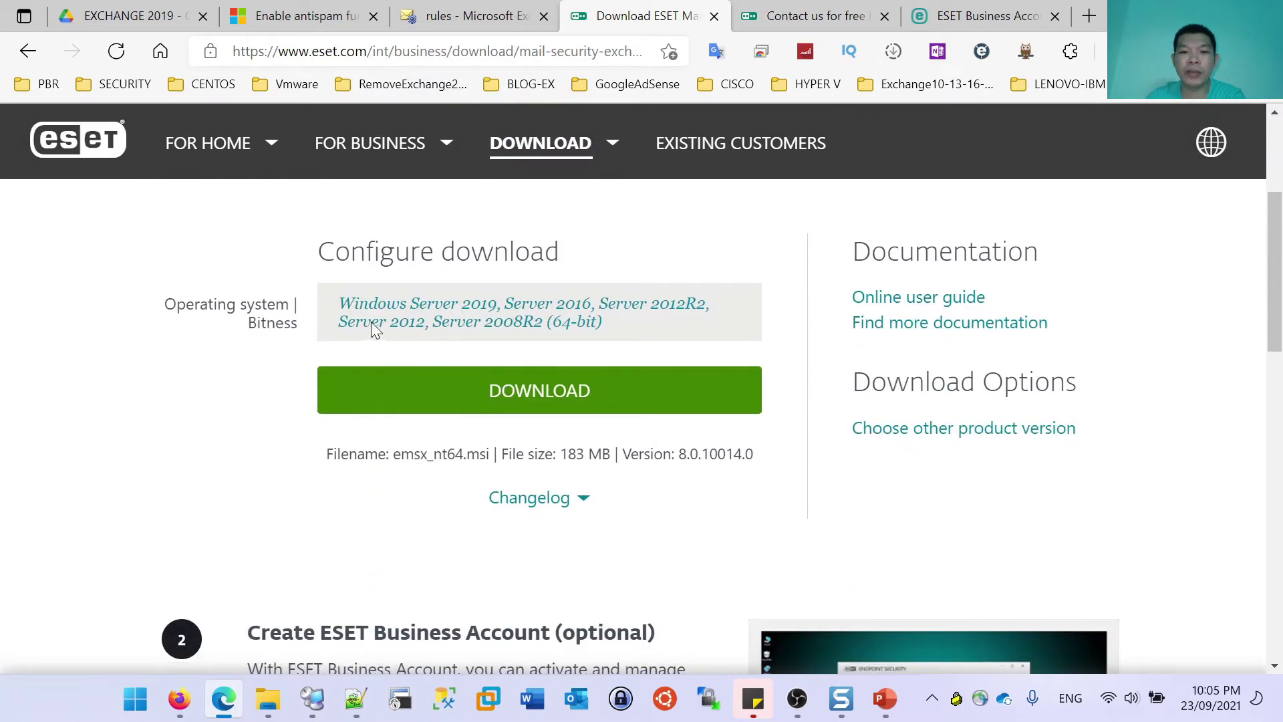
click(549, 404)
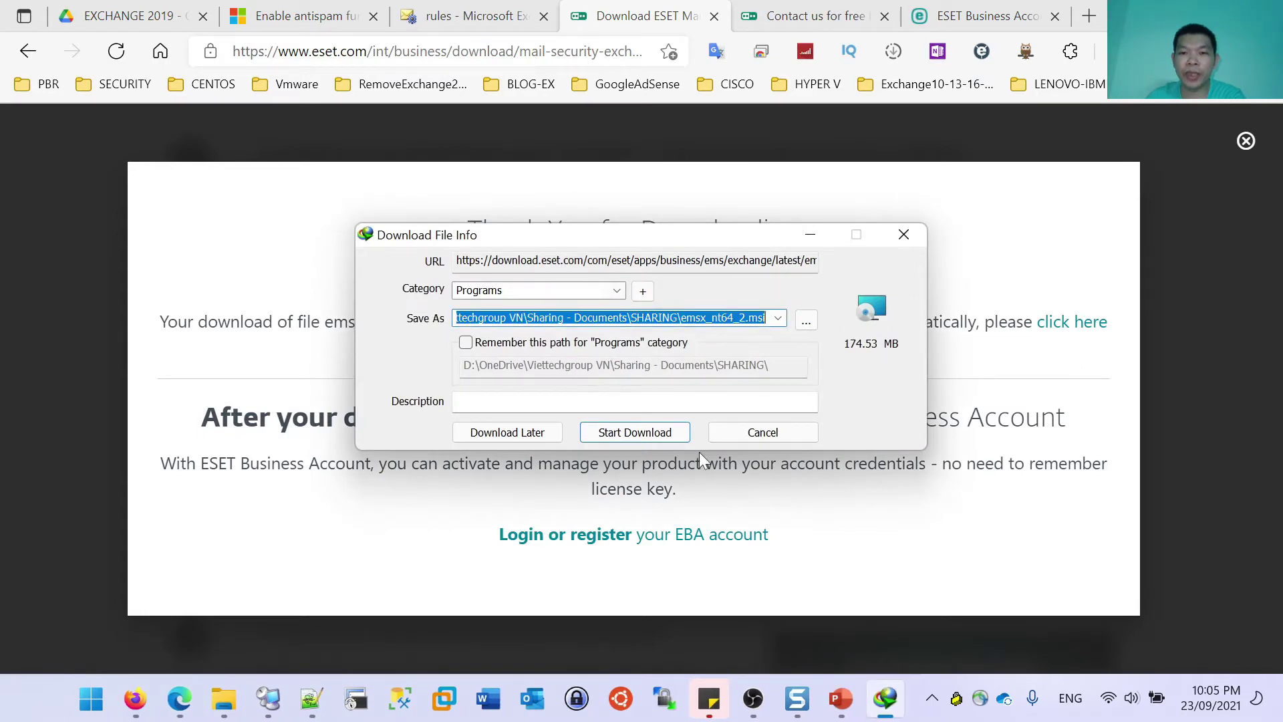
click(757, 440)
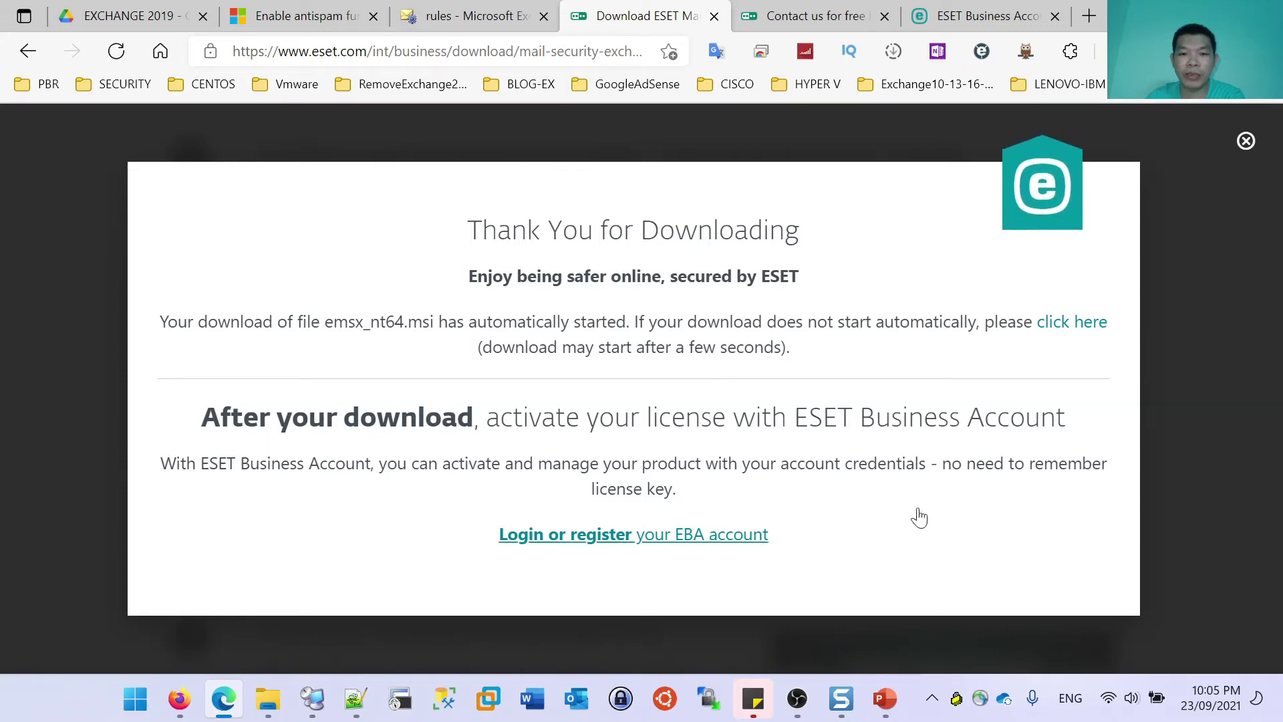
click(1241, 143)
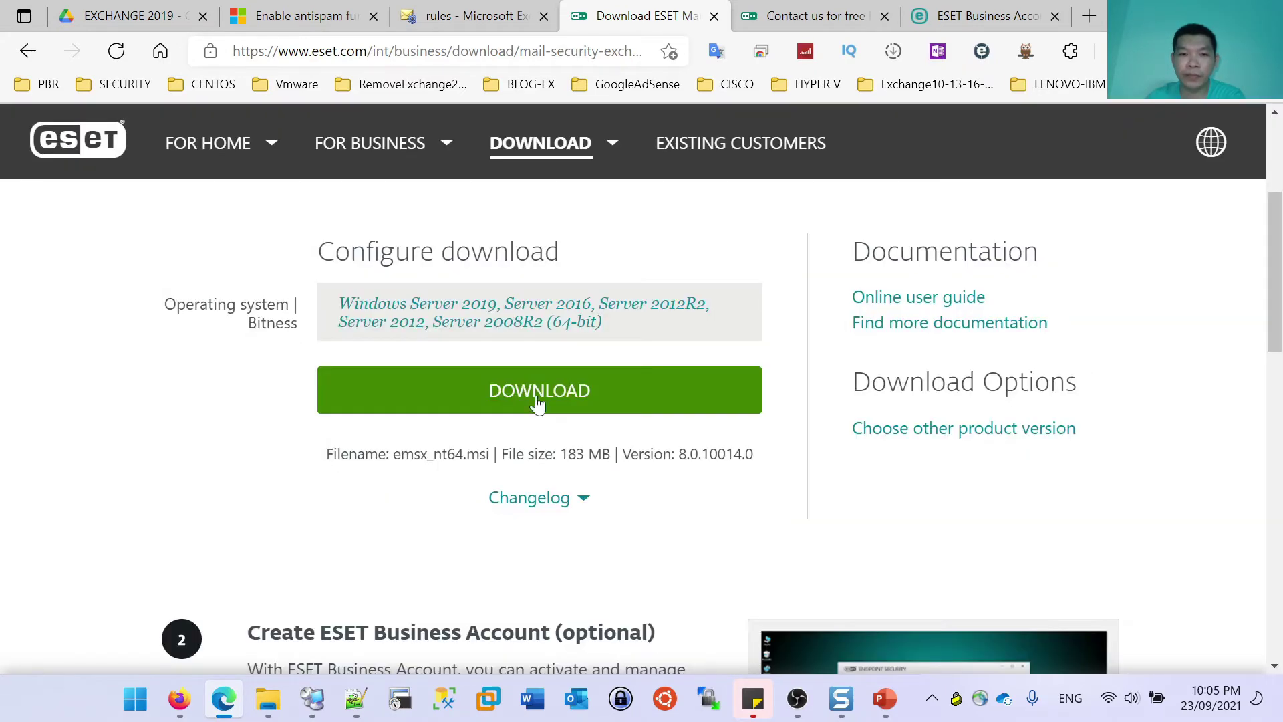
Examine the Create ESET Business Account section of the download page.
scroll(438, 562, down, 2)
scroll(456, 590, down, 3)
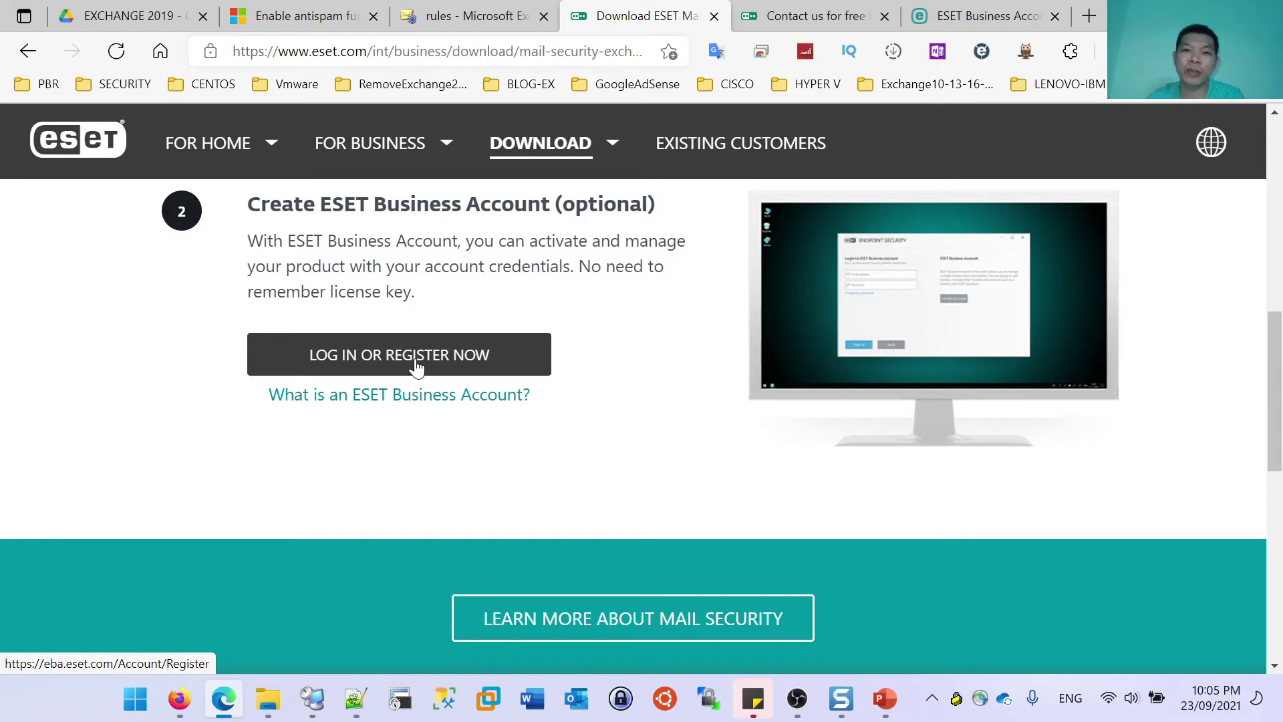
Switch to the Exchange server session in Remote Desktop Connection Manager and move the emsx_nt64.msi installer to an empty desktop area.
click(314, 699)
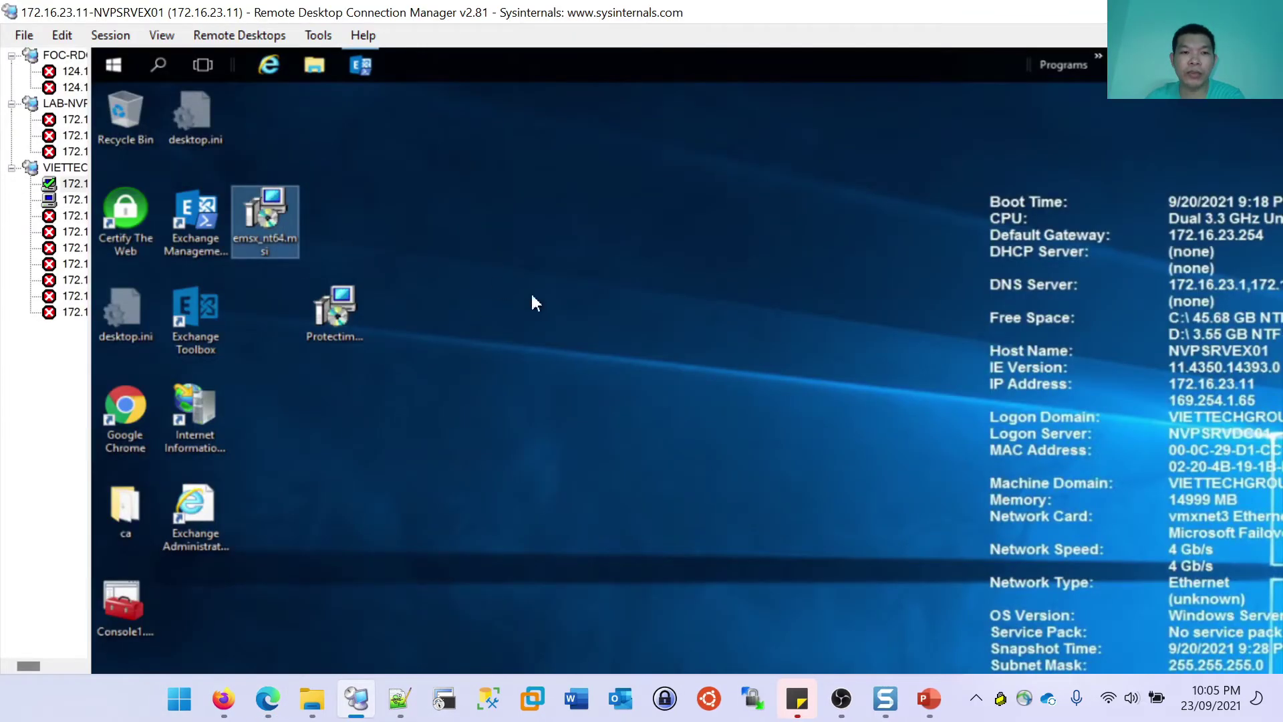
drag(270, 217, 765, 338)
click(690, 400)
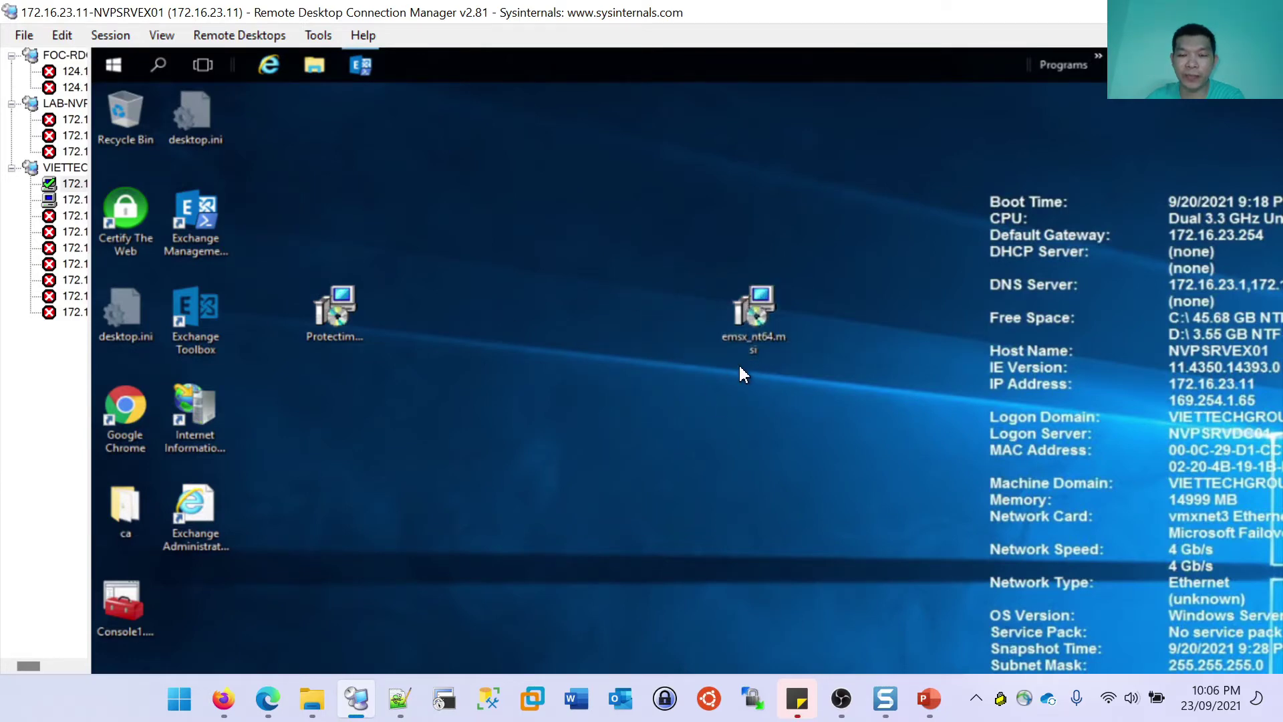
Switch back to Edge and view the ESET Business Account dashboard.
click(267, 698)
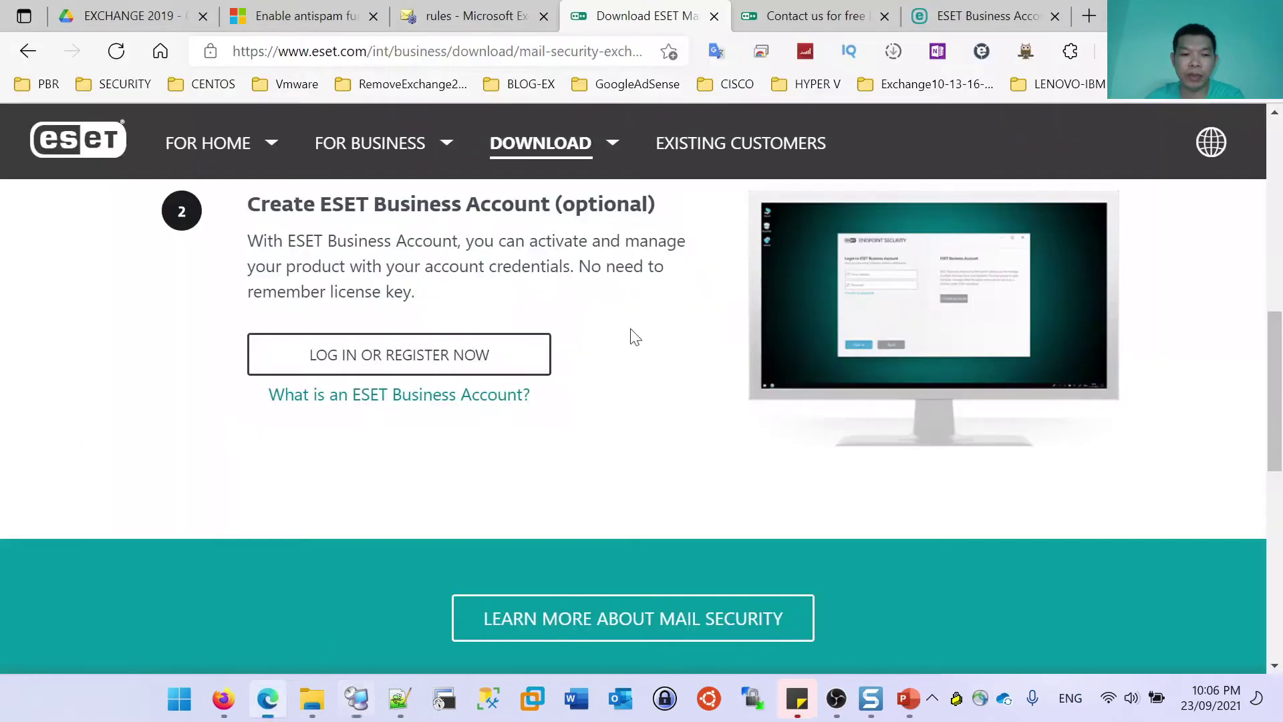
click(952, 18)
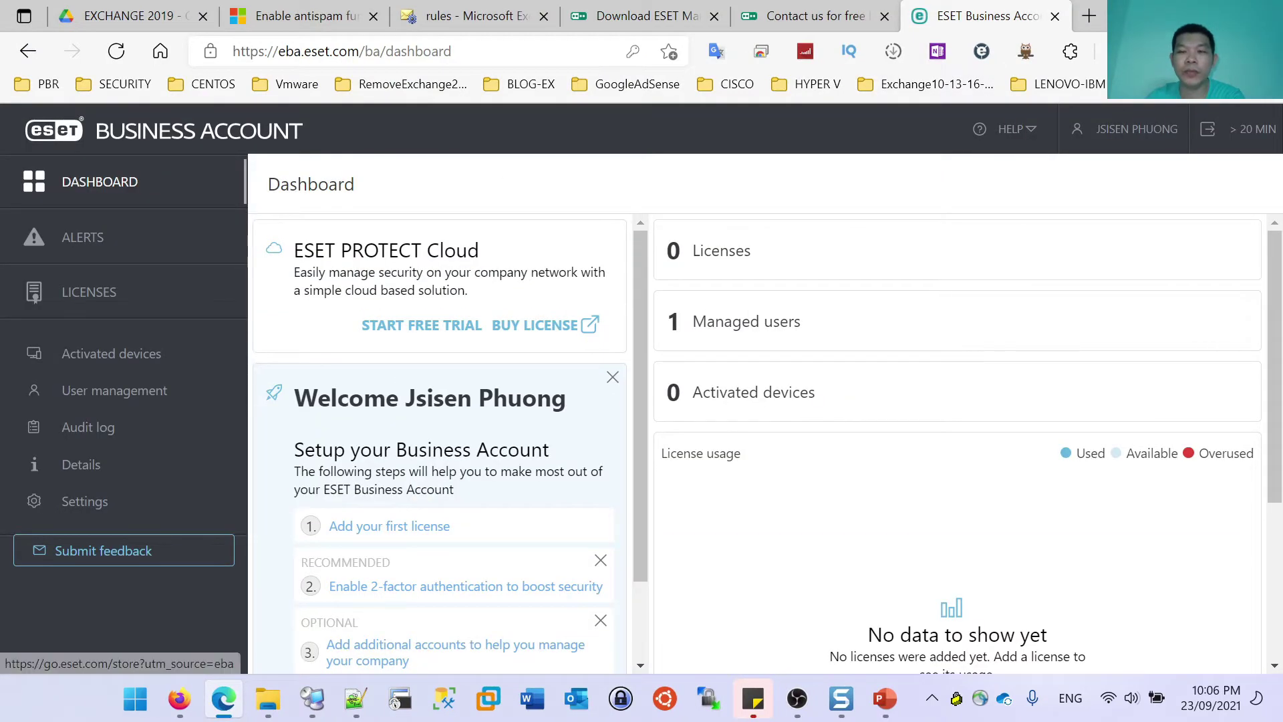
Return to the remote Exchange server session and start installing emsx_nt64.msi.
key(alt+Tab)
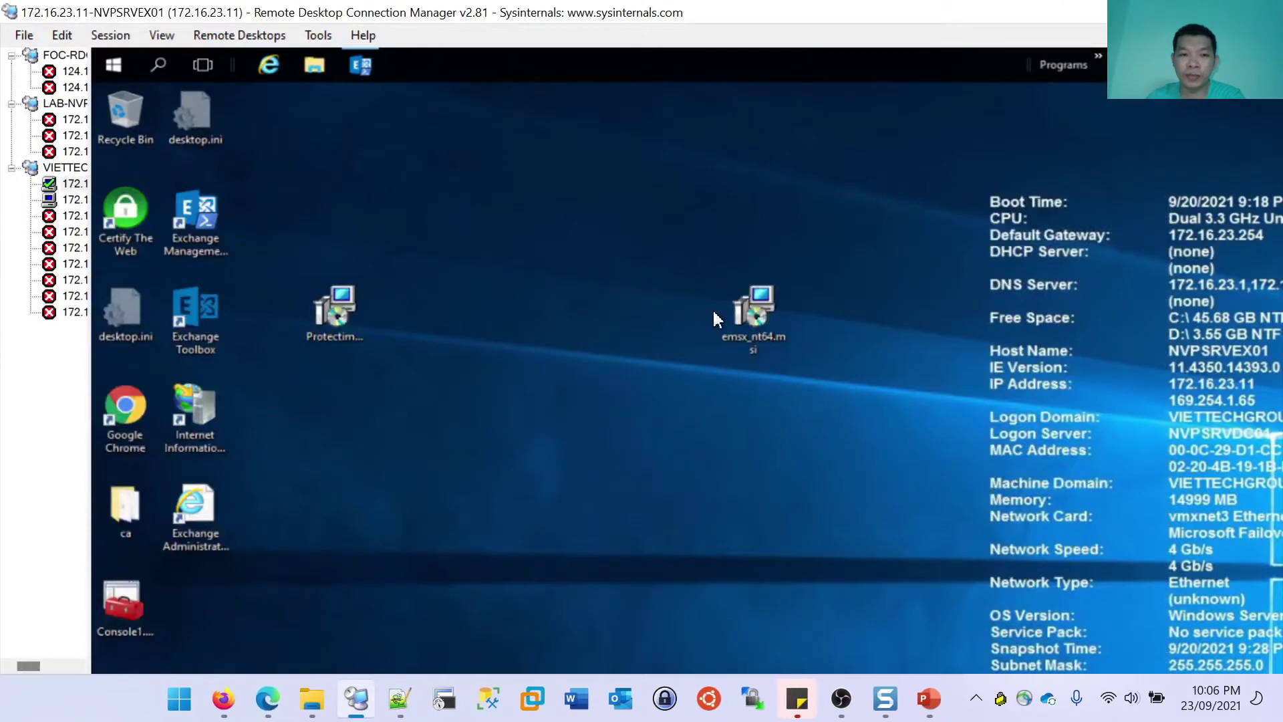
right_click(757, 306)
click(815, 314)
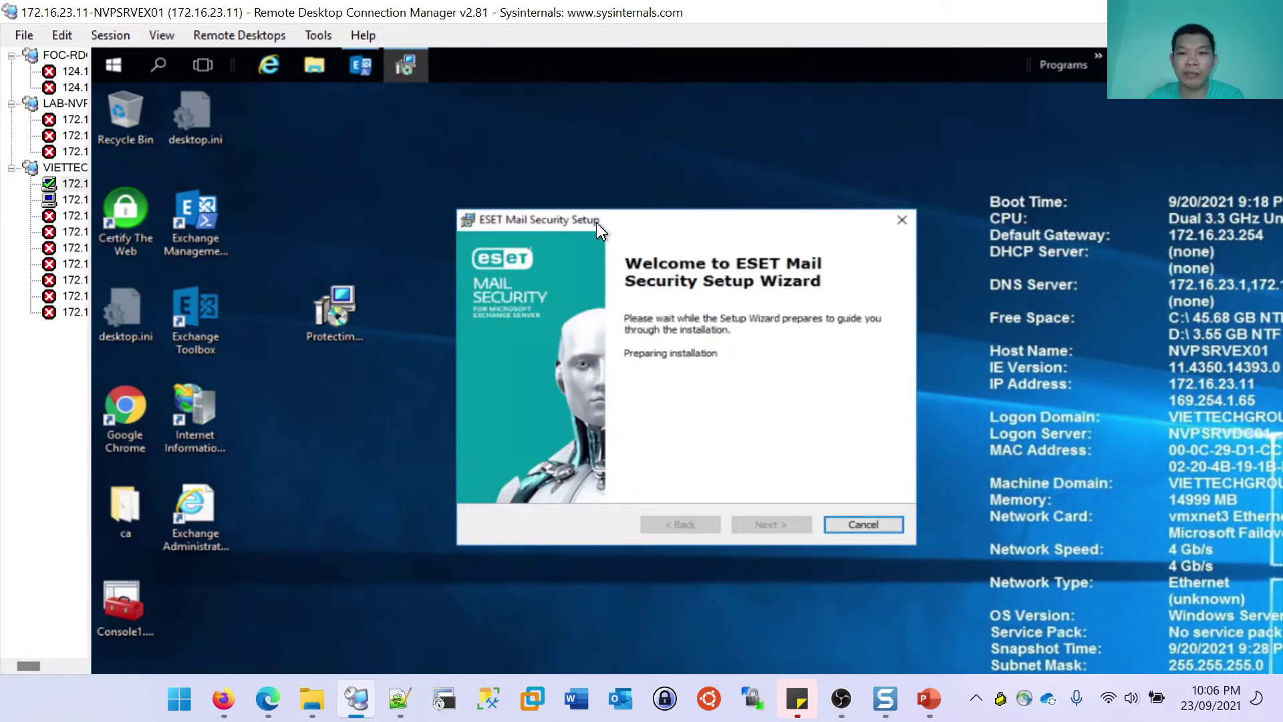
Keep English as the setup's product language, continue to the End User License Agreement and accept its terms.
drag(596, 223, 356, 204)
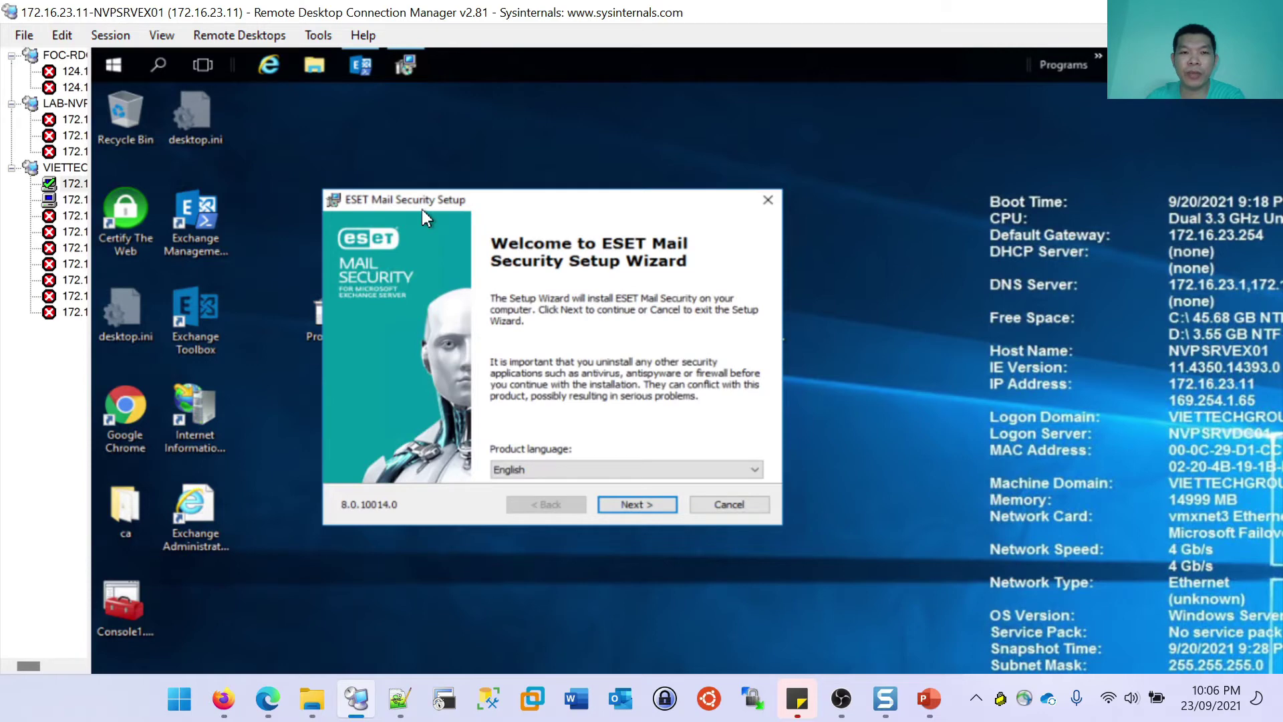
click(596, 470)
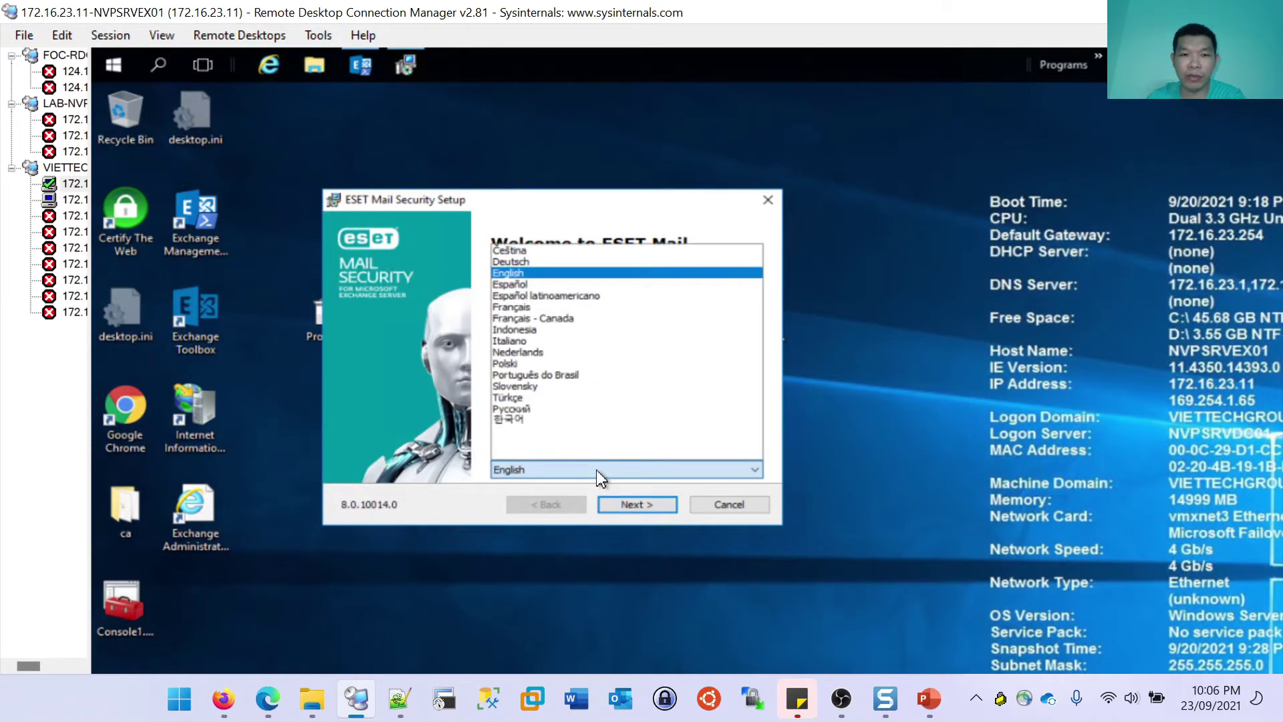
click(479, 511)
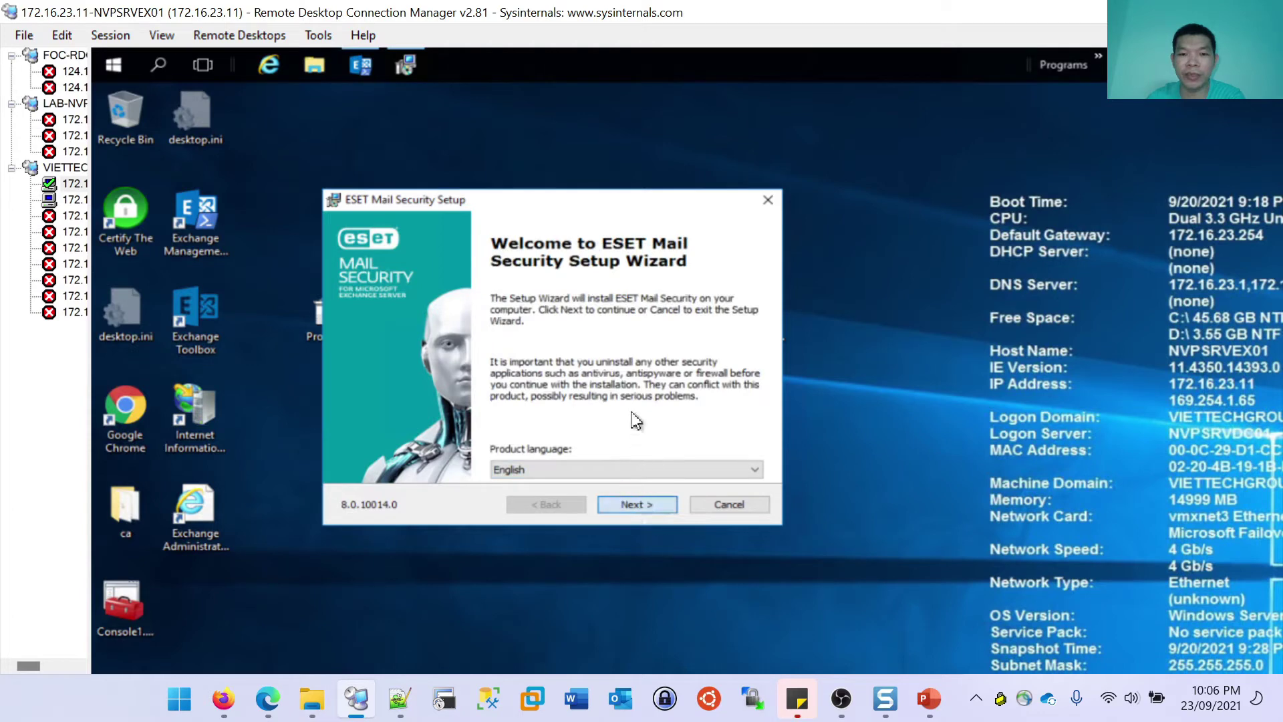
click(348, 434)
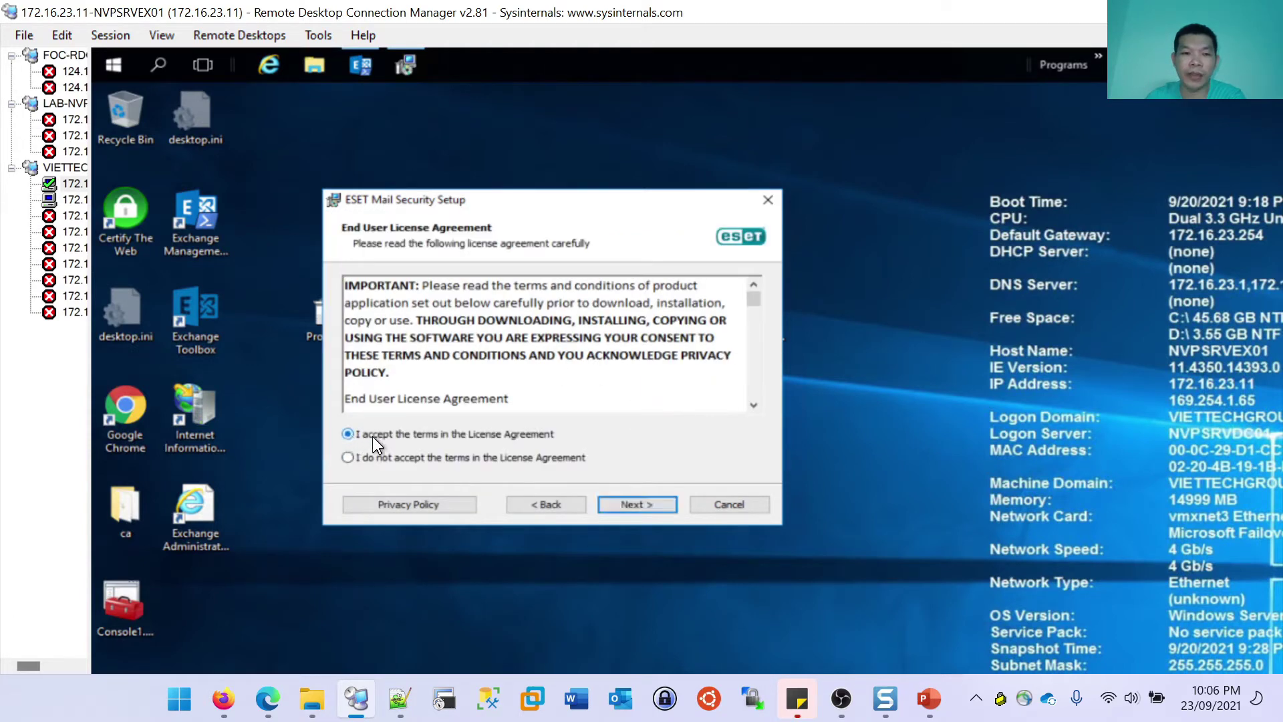
Run the ESET Mail Security installation, finish the setup wizard and refresh the server desktop.
click(638, 505)
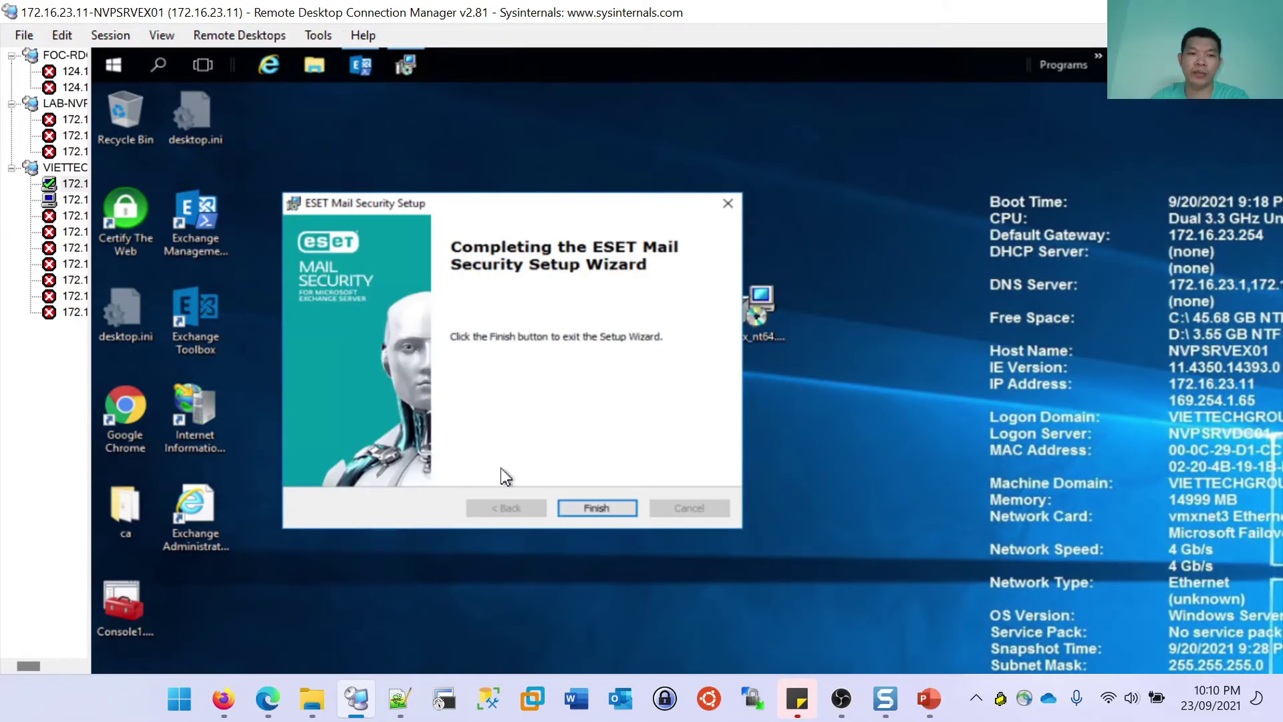
click(606, 509)
right_click(509, 374)
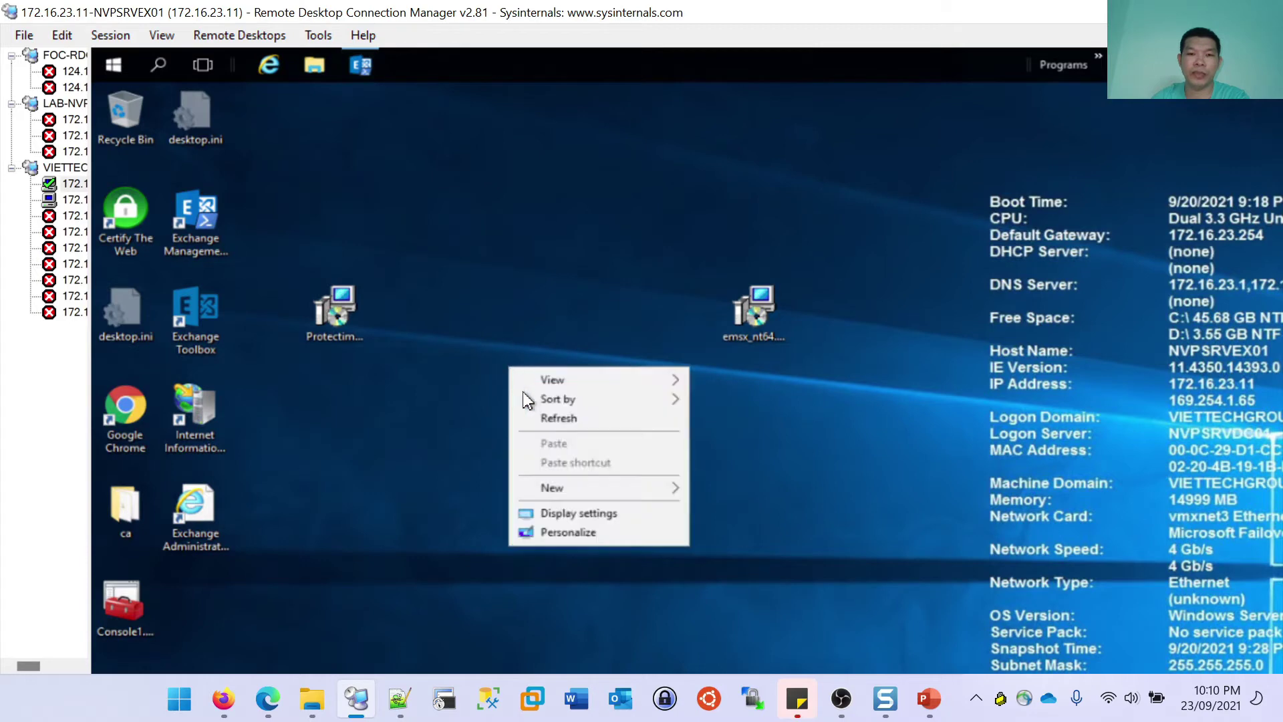
click(543, 419)
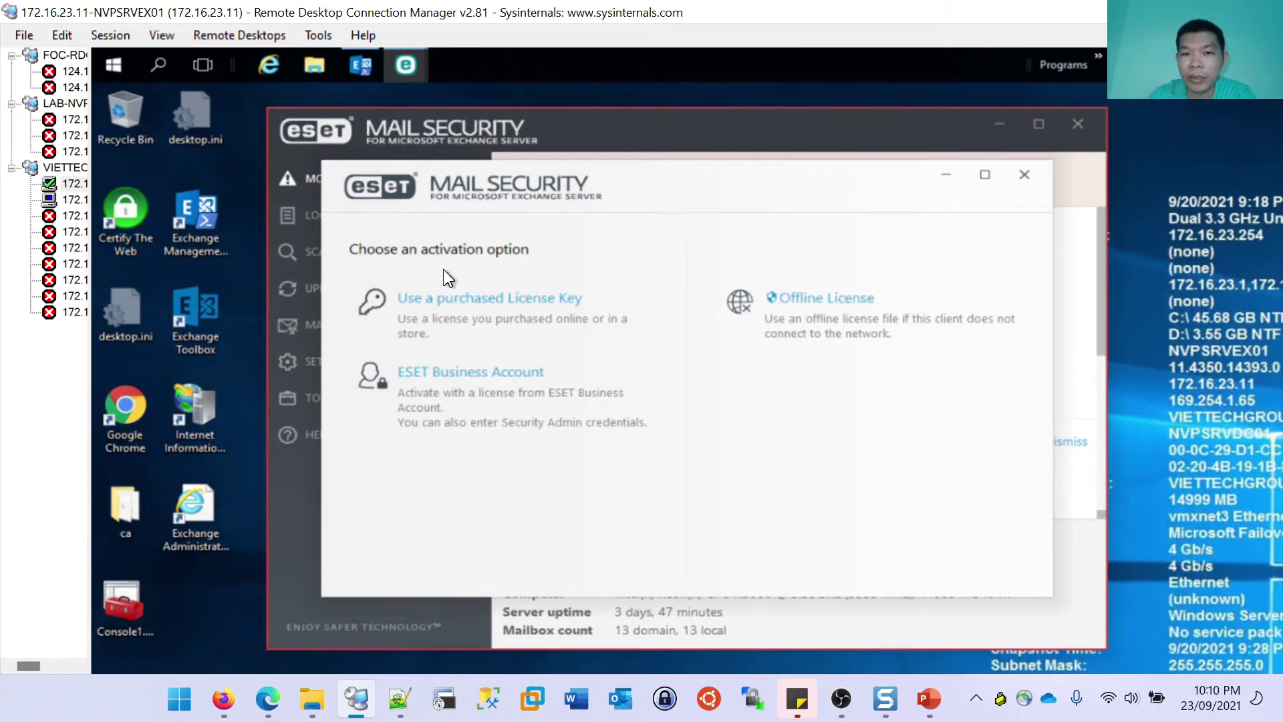
Dismiss the activation options without activating the product, and move the ESET Mail Security main window toward the desktop's upper edge.
drag(855, 192, 818, 143)
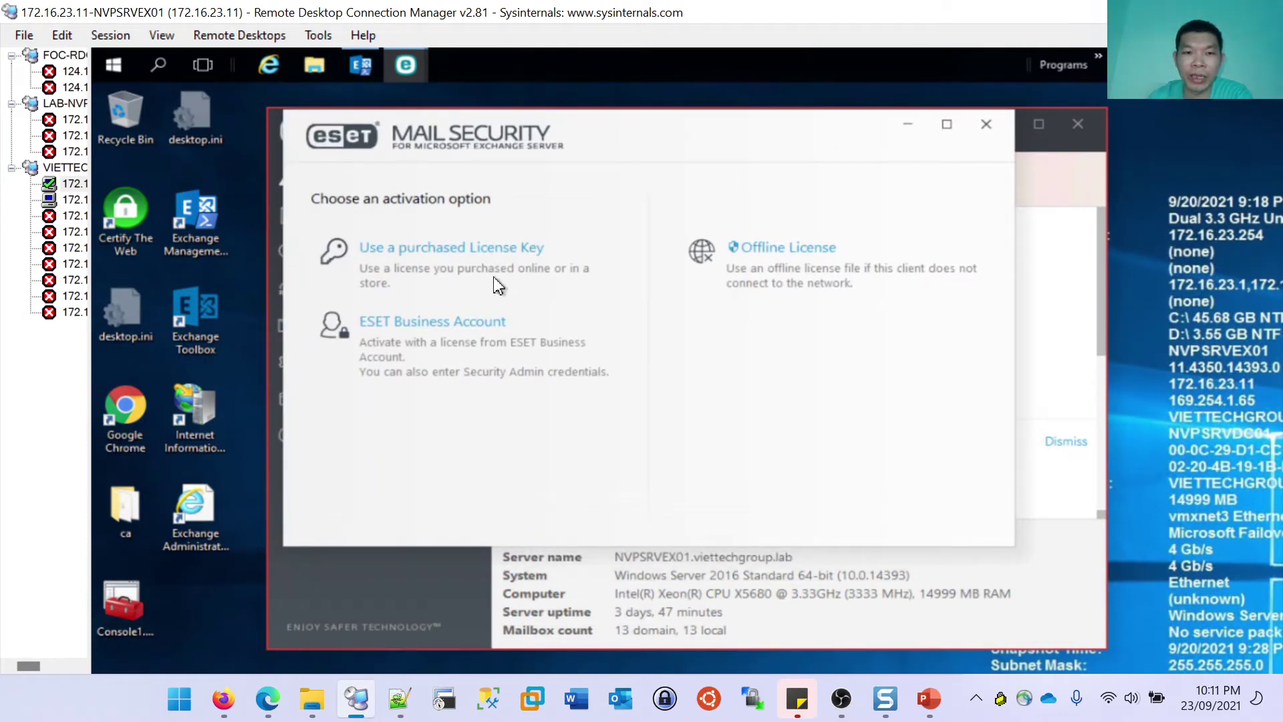
click(985, 124)
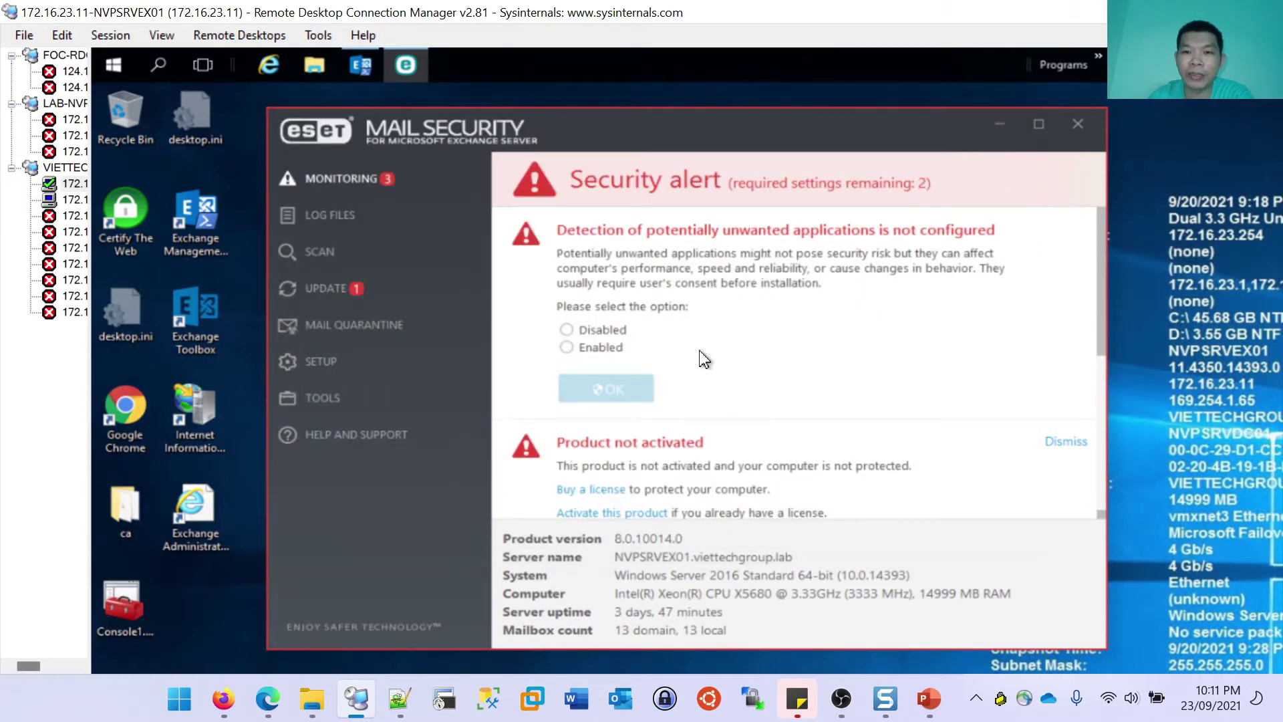
drag(739, 133, 672, 106)
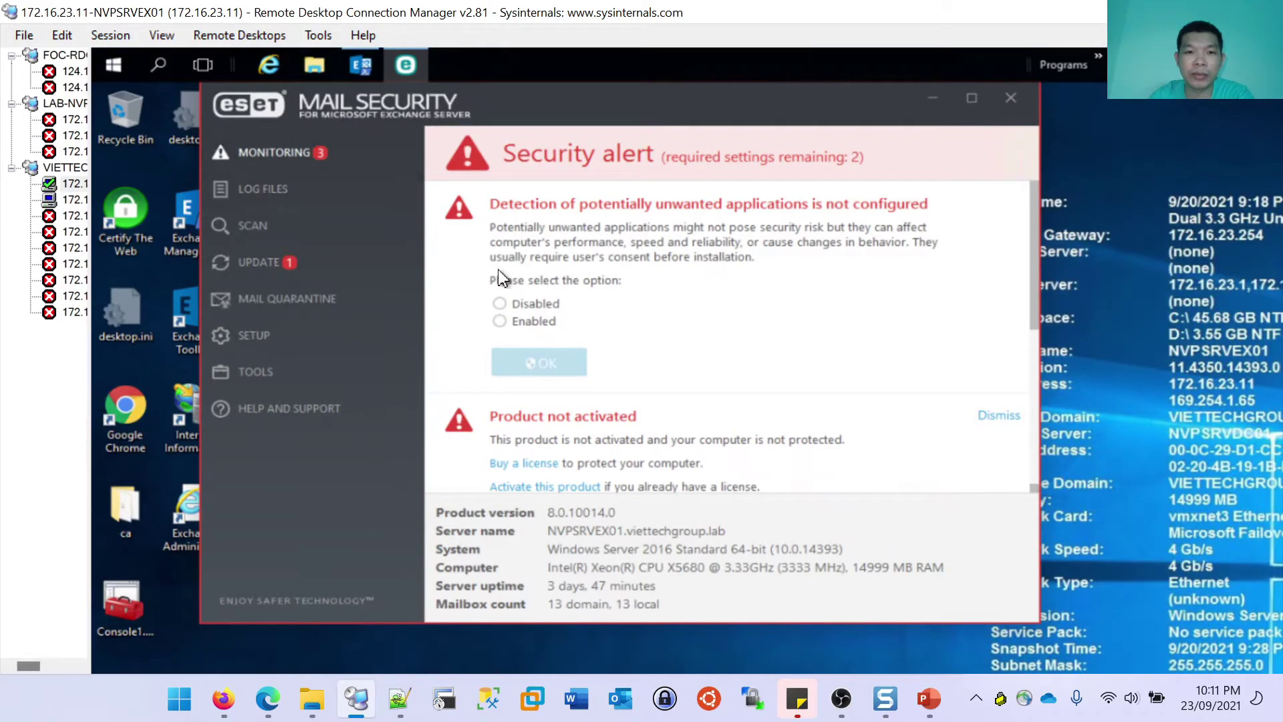
Set detection of potentially unwanted applications to Disabled and confirm the enabled ESET LiveGrid feedback system.
click(511, 306)
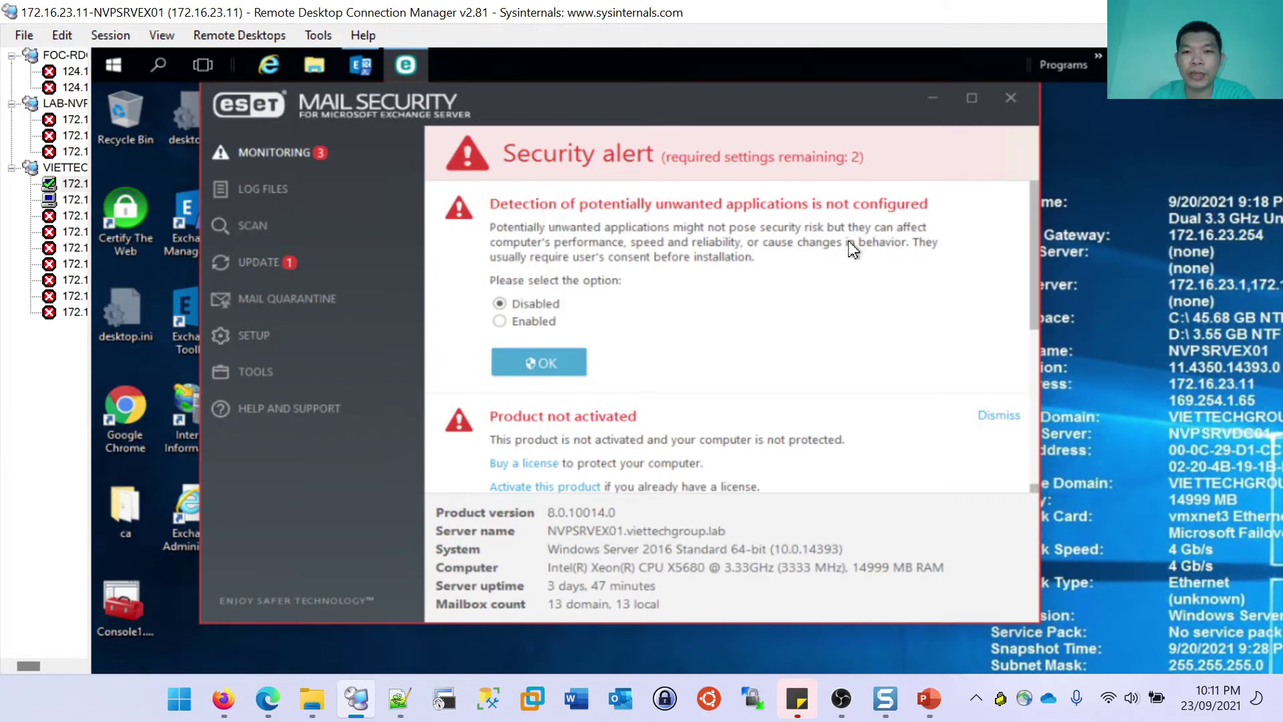
click(551, 363)
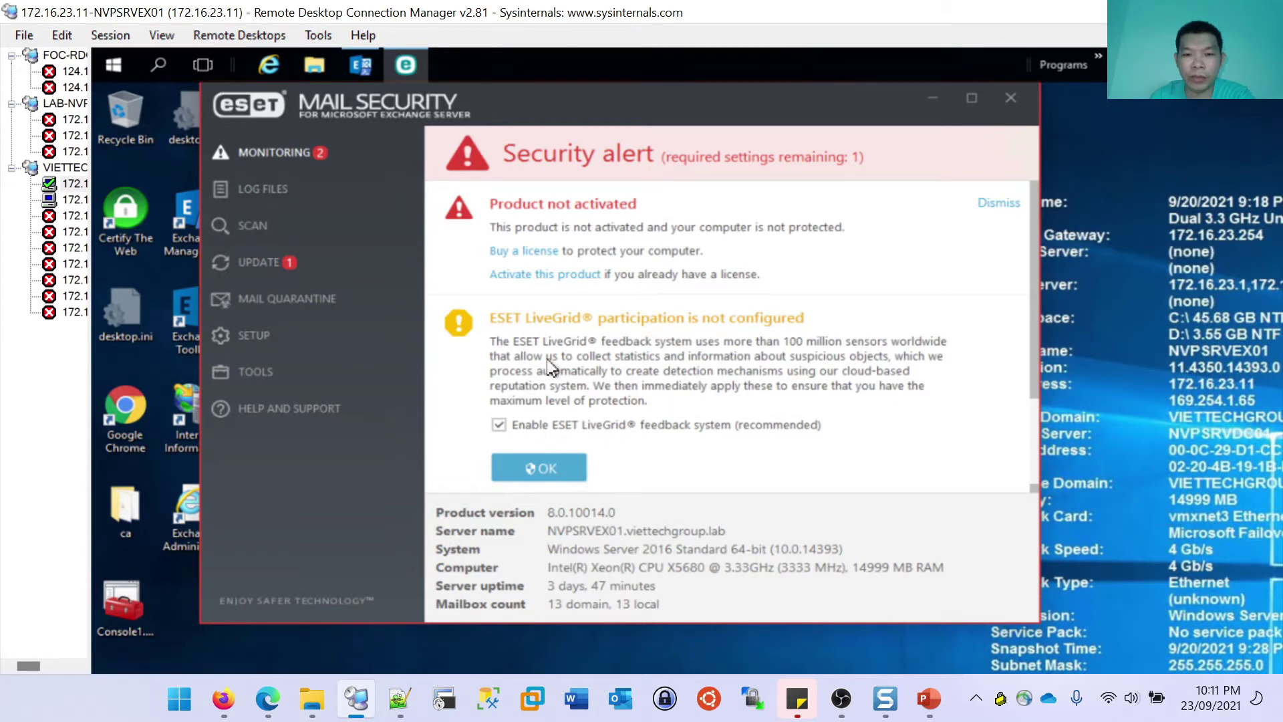
click(534, 467)
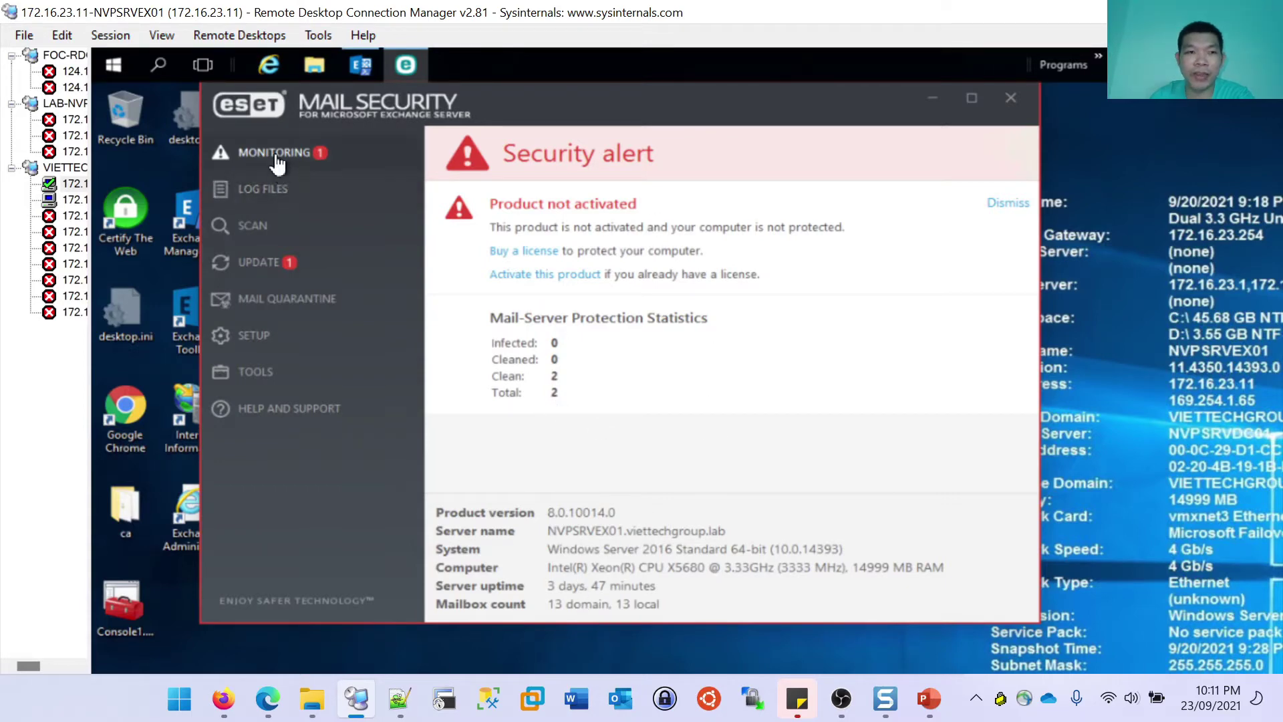
Review the Log files, Scan and Update pages of ESET Mail Security.
click(263, 197)
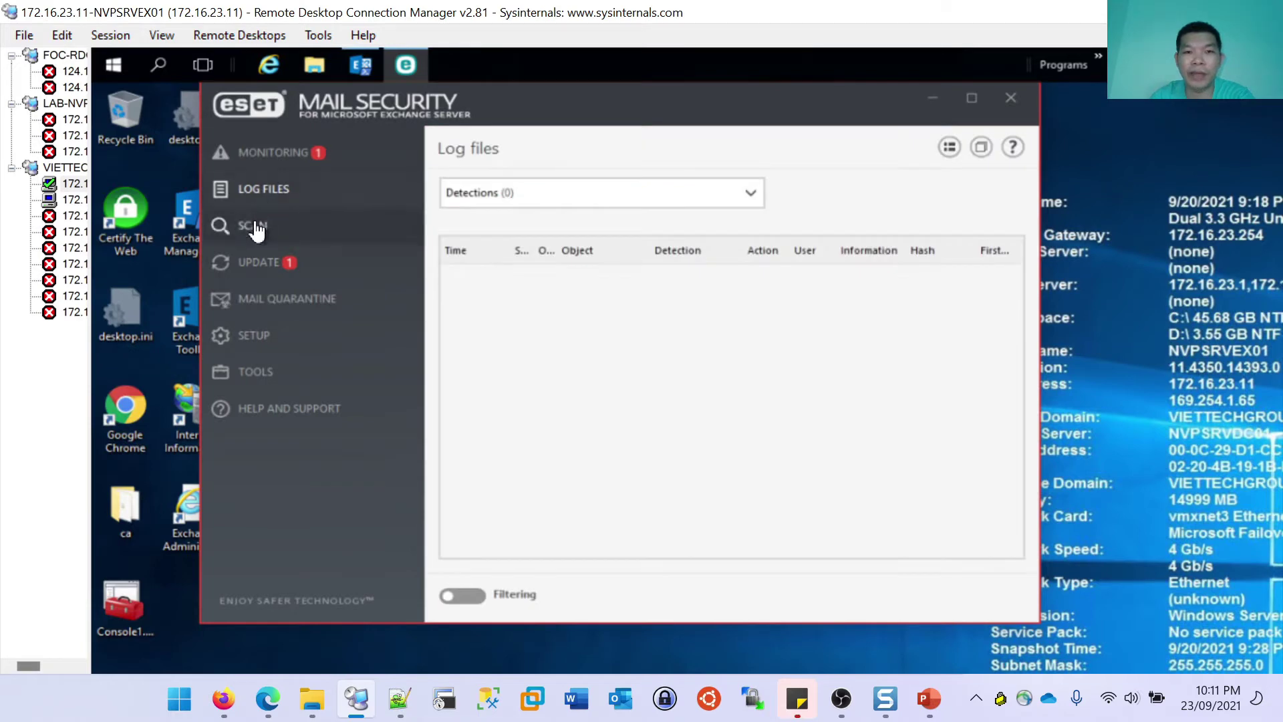
click(252, 226)
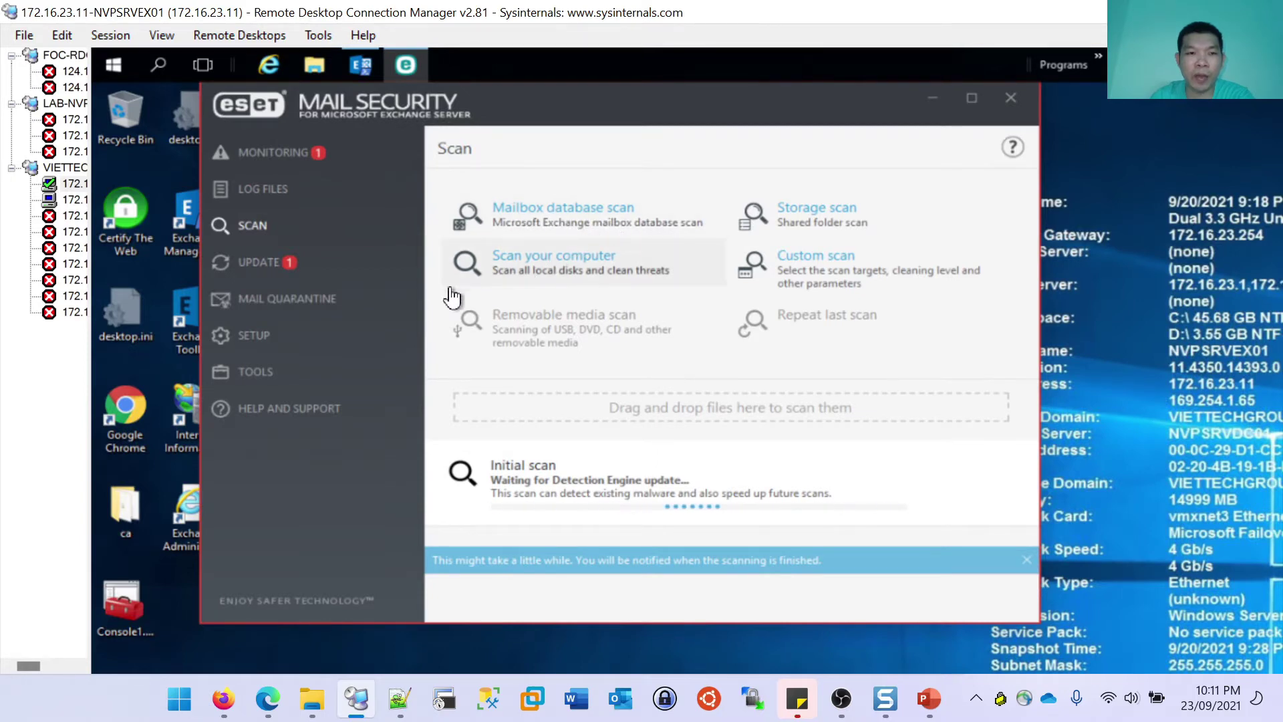
click(260, 274)
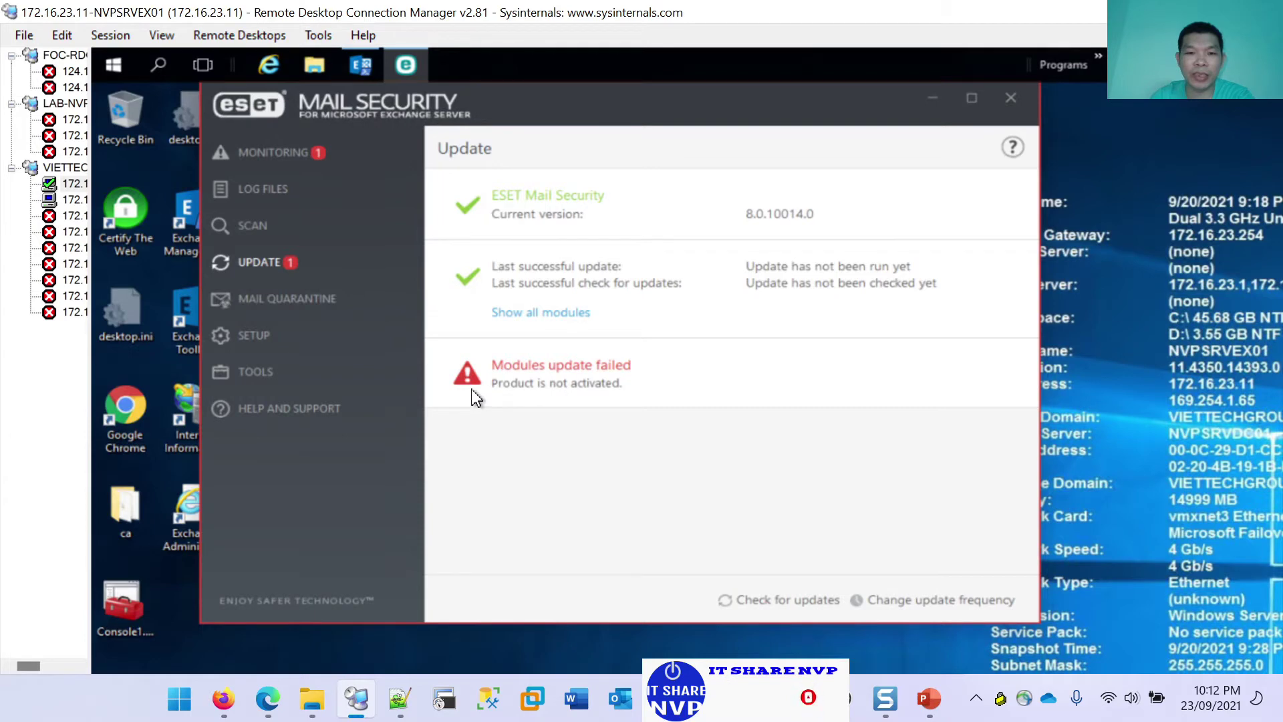
Examine the Mail Quarantine page and its Reason and Timespan filters.
click(239, 302)
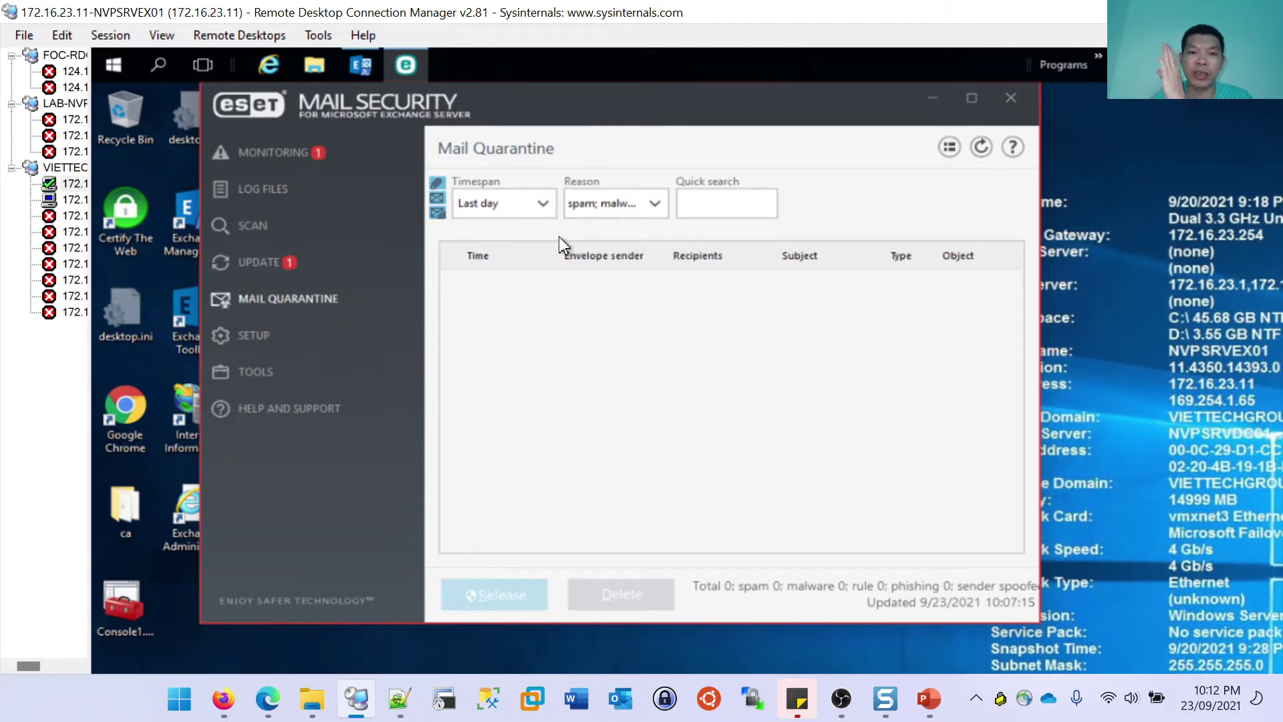
click(640, 212)
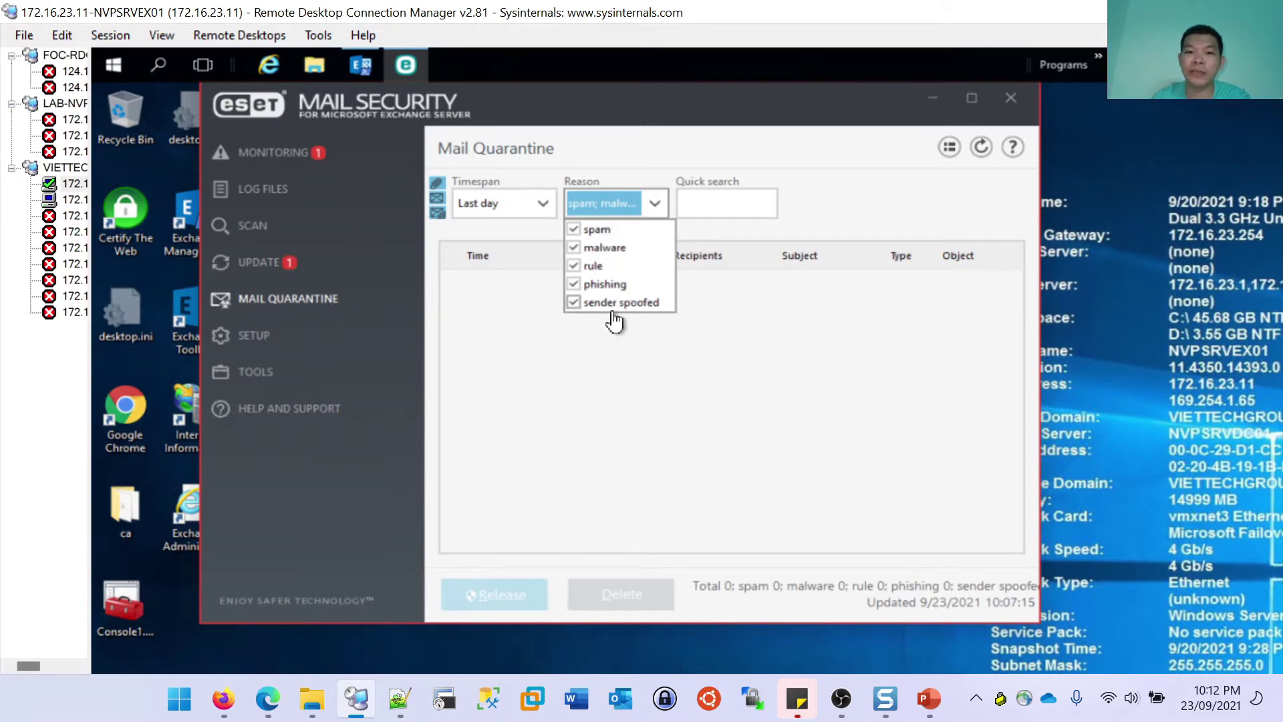
click(552, 343)
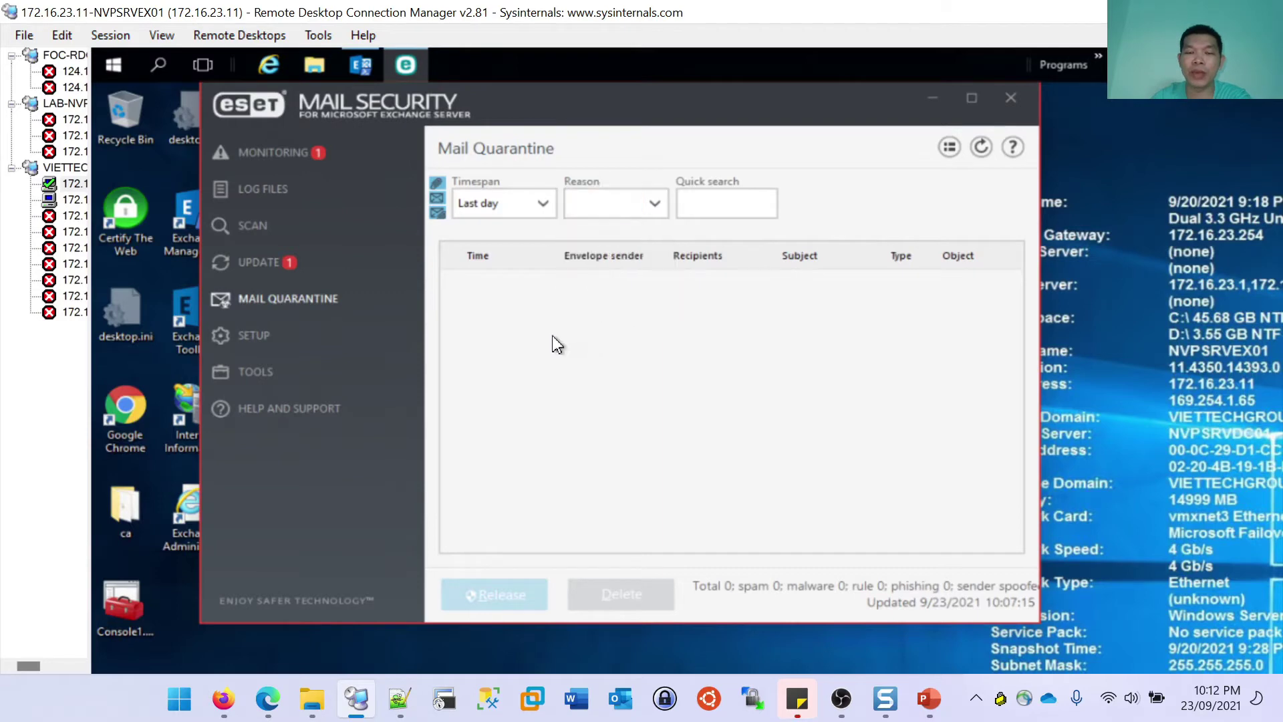
click(532, 212)
click(531, 212)
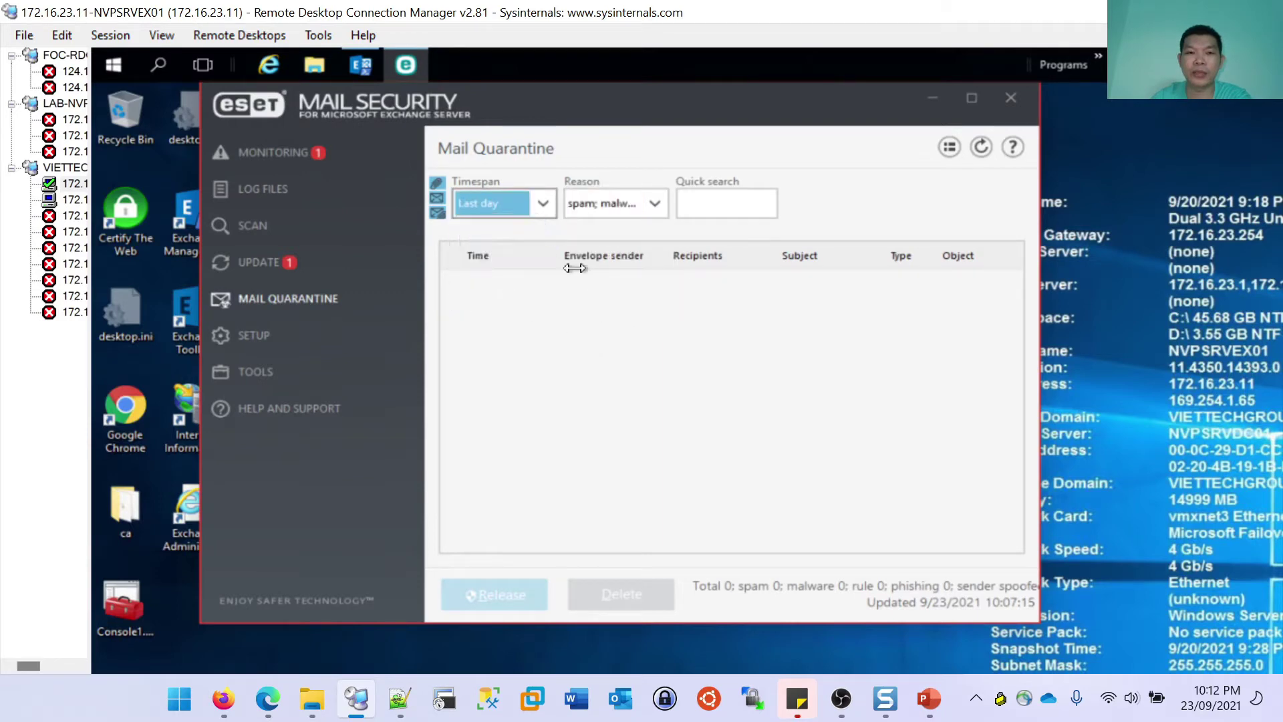
click(601, 386)
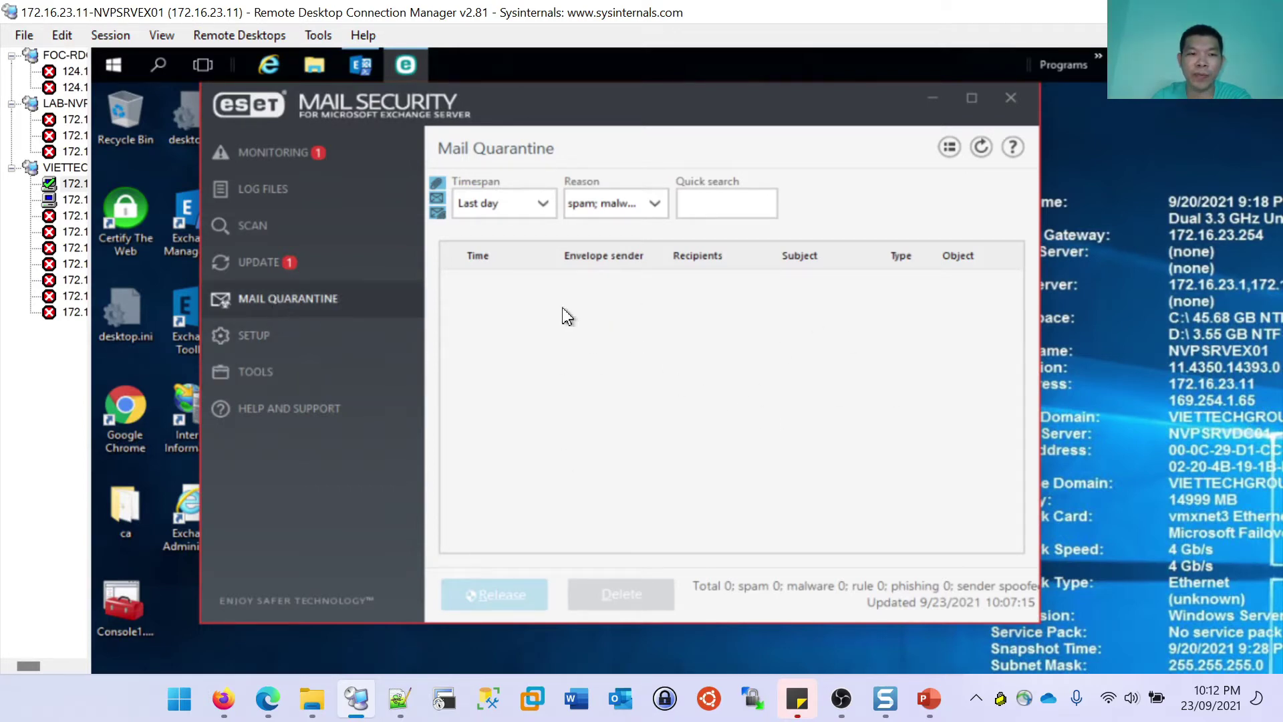
Review the Server, Computer and Network protection features in Setup.
click(254, 338)
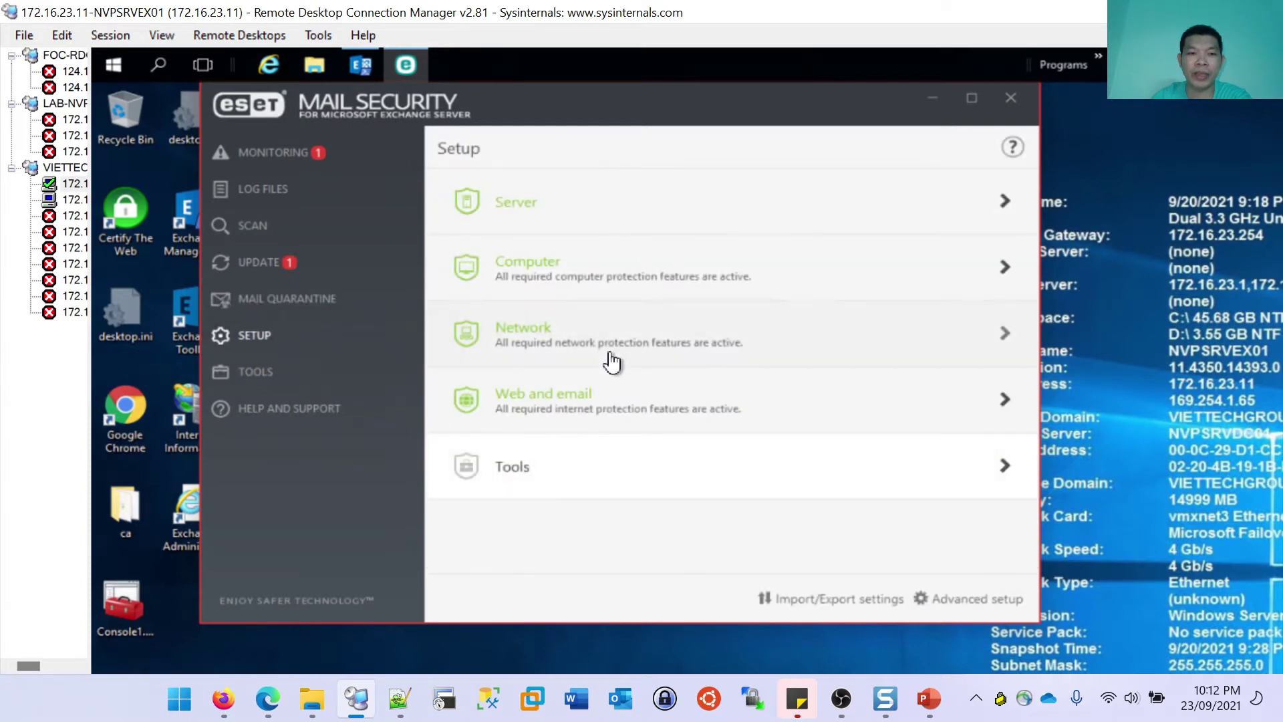
click(611, 210)
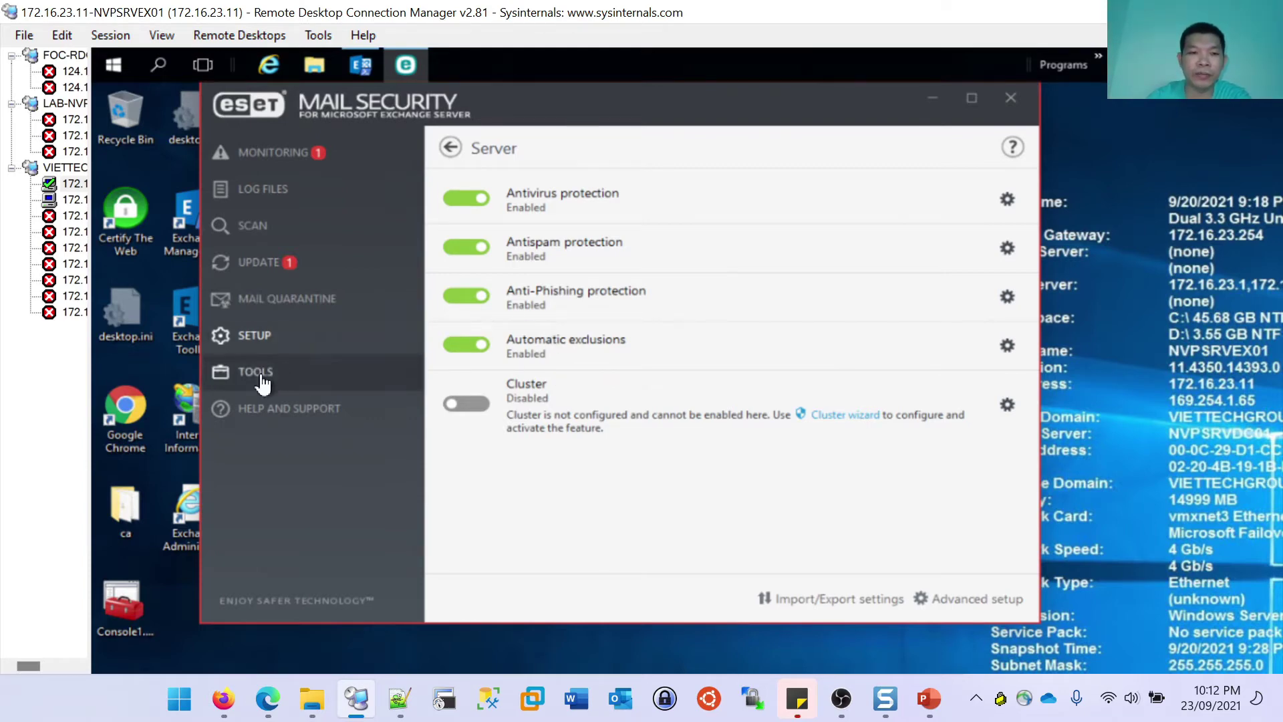
click(451, 148)
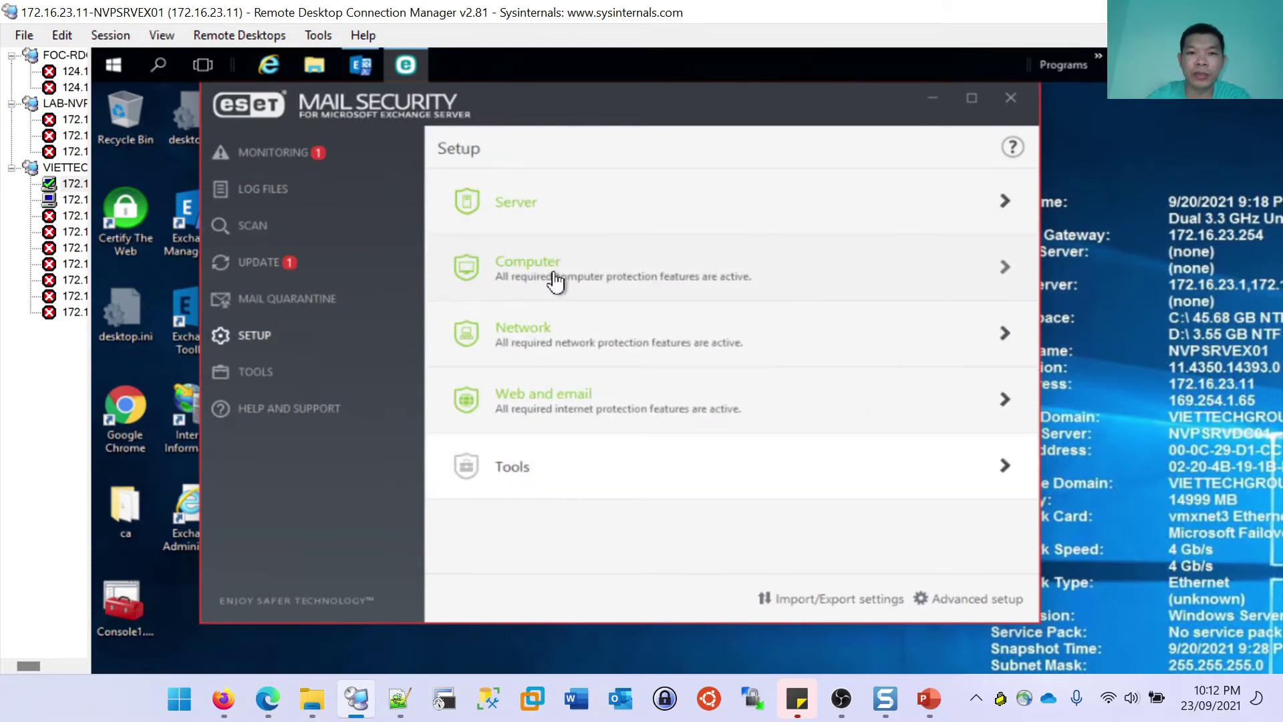
click(554, 281)
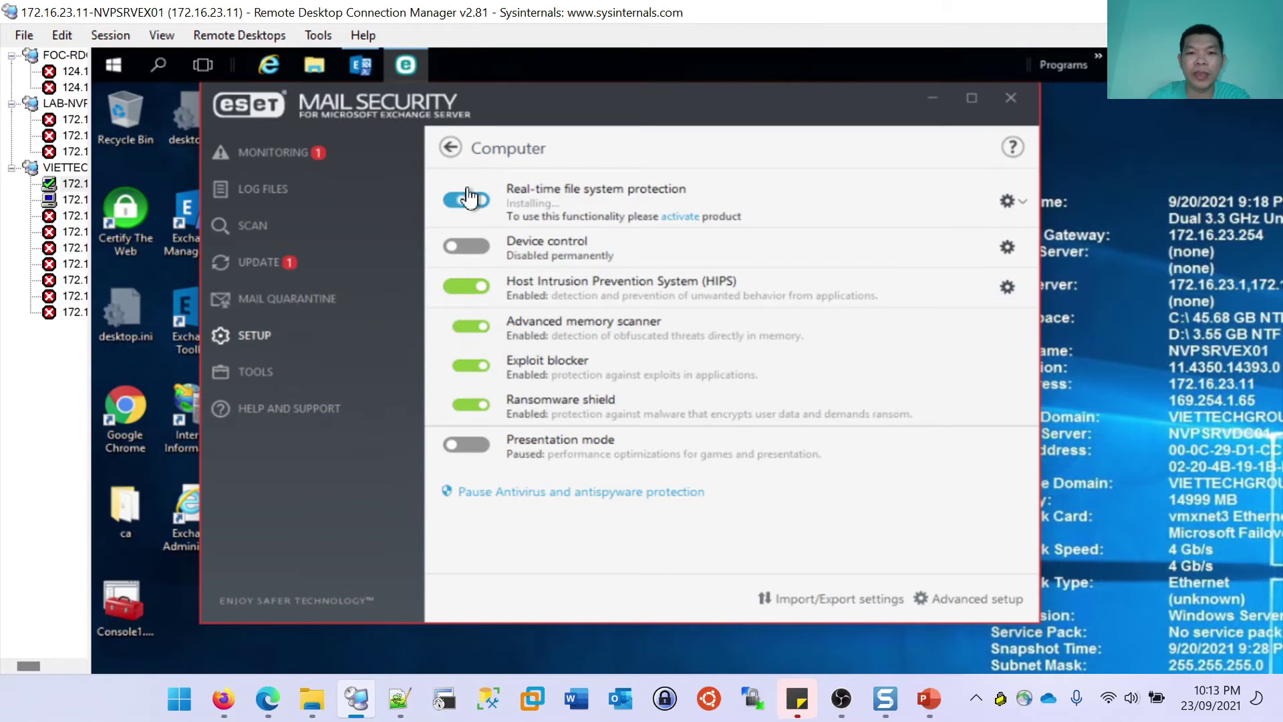
click(457, 156)
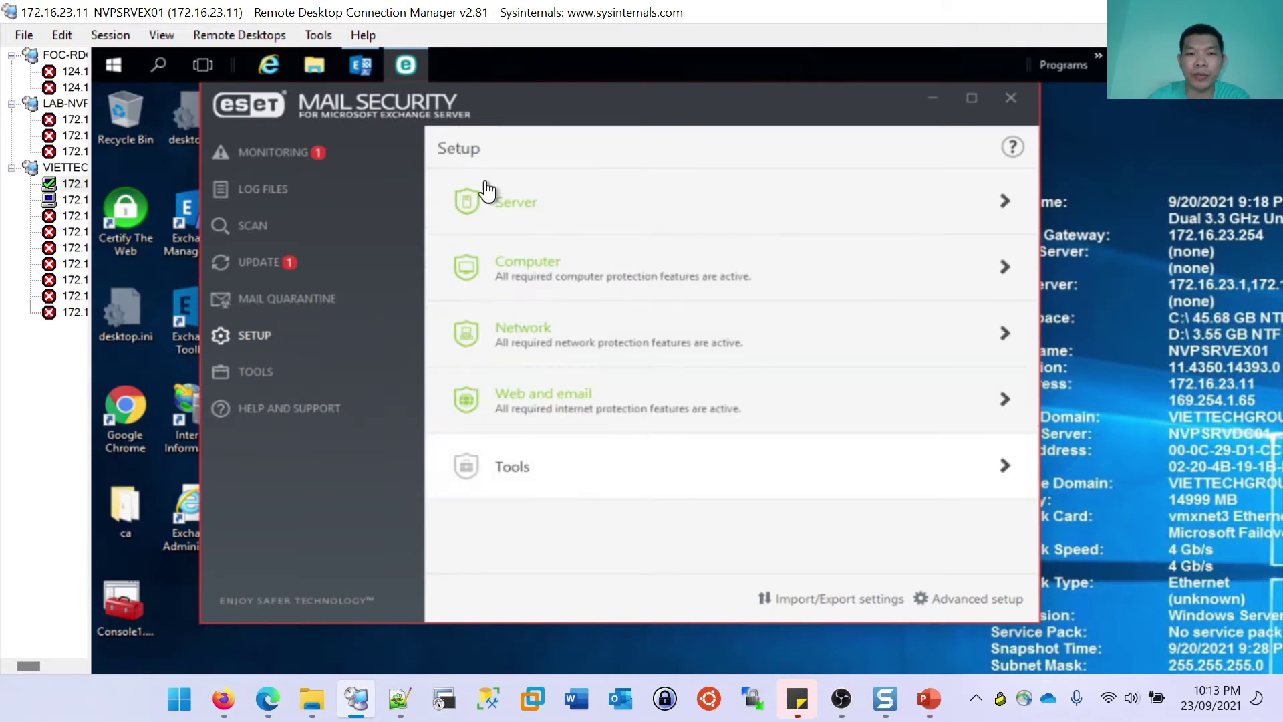
click(543, 333)
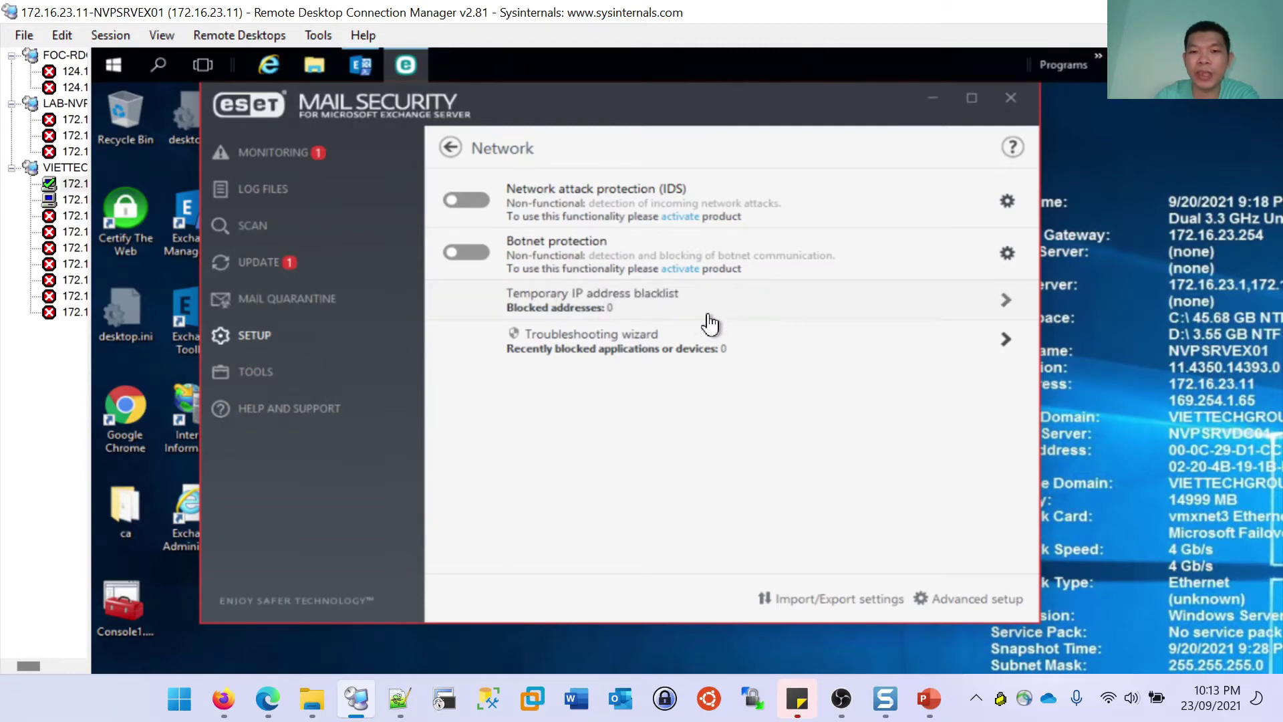
click(450, 147)
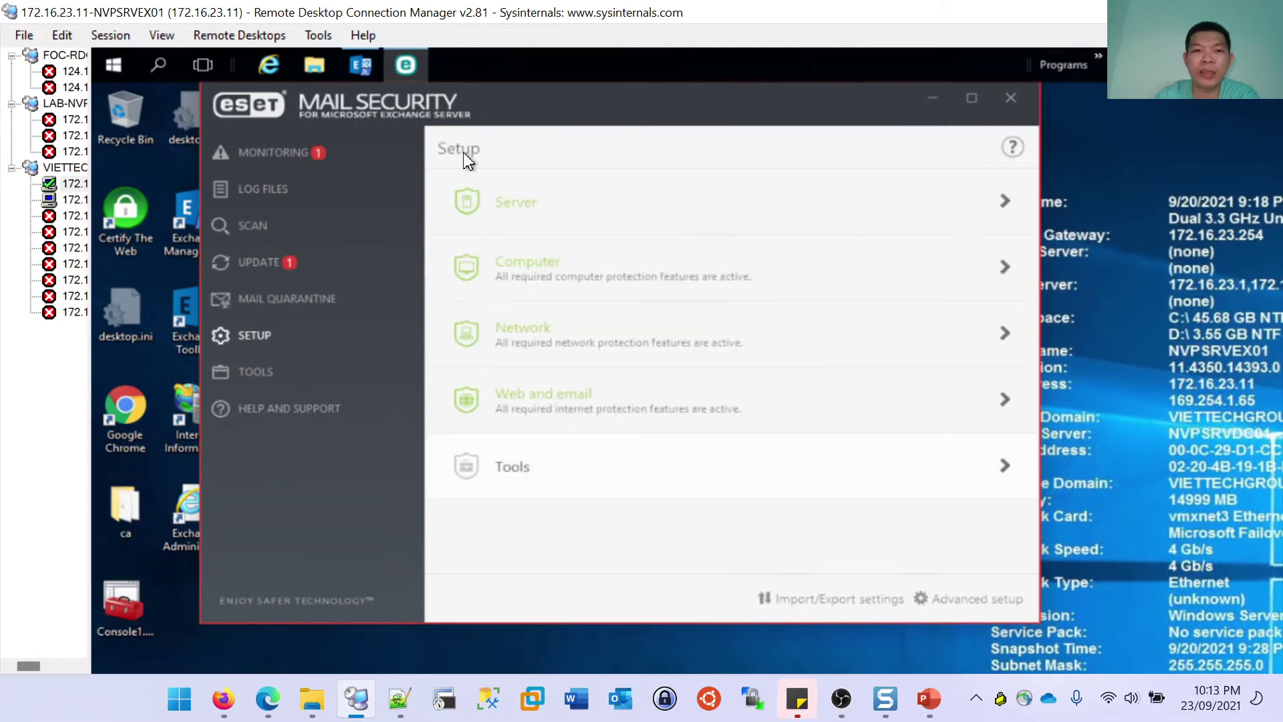
Examine the Web and email protection features in Setup and cancel disabling Web access protection.
click(554, 404)
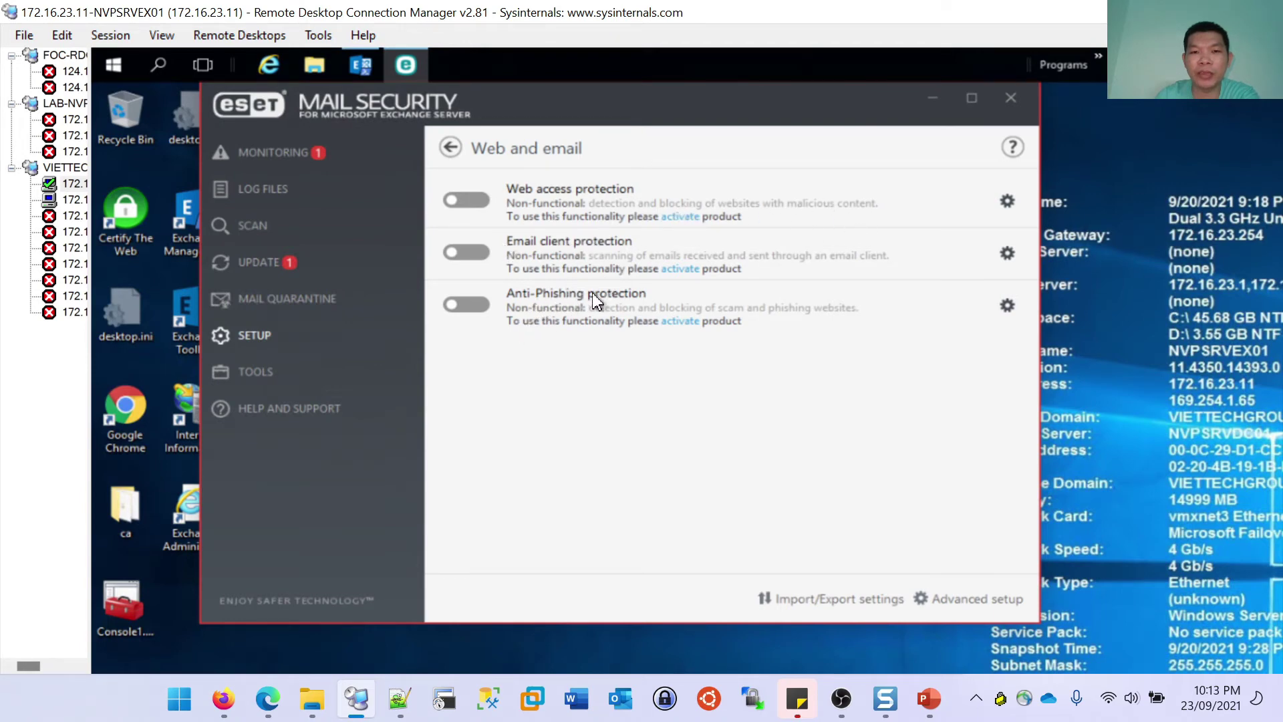
click(478, 214)
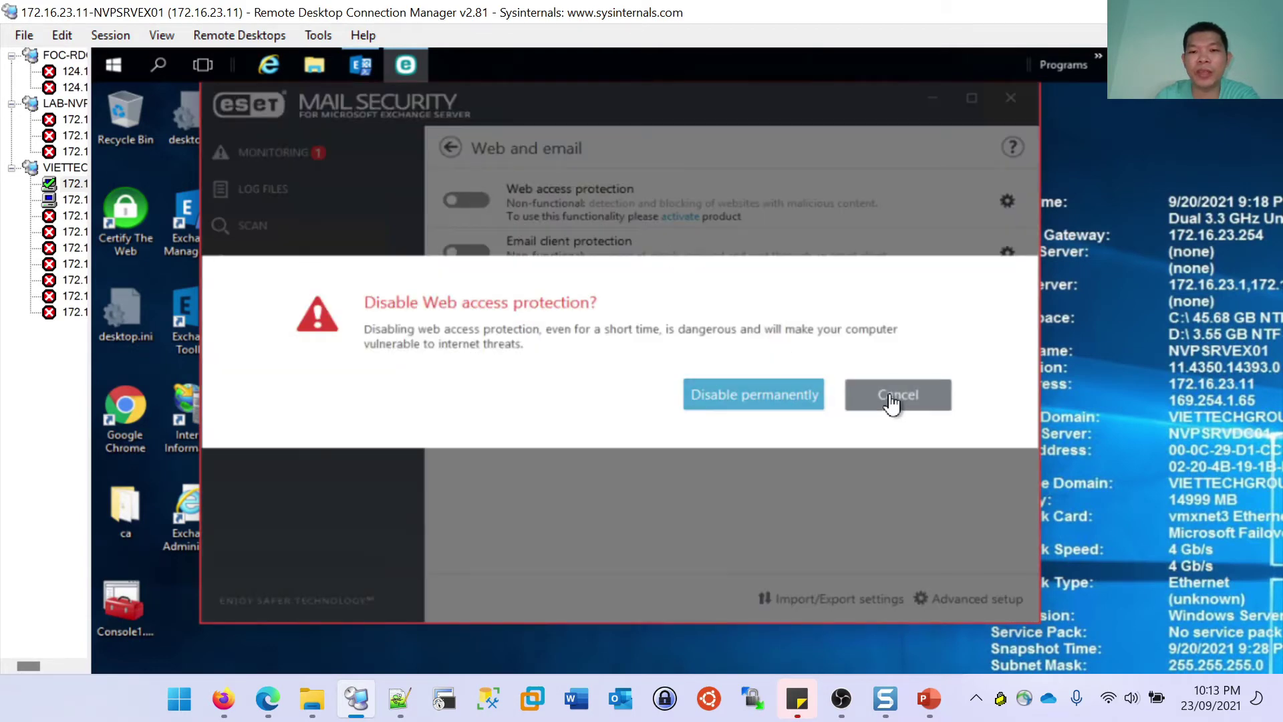
click(892, 403)
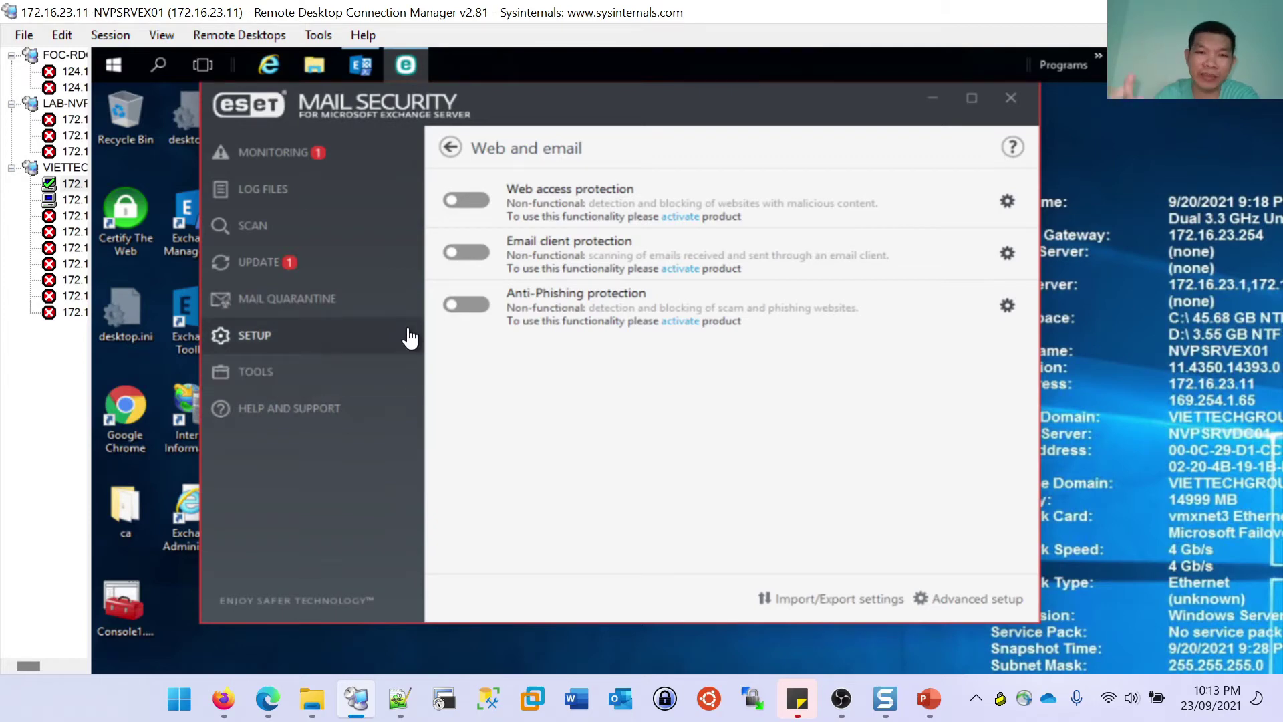
Review the diagnostic logging option in the Tools section of Setup and the utilities on the main Tools page.
click(252, 377)
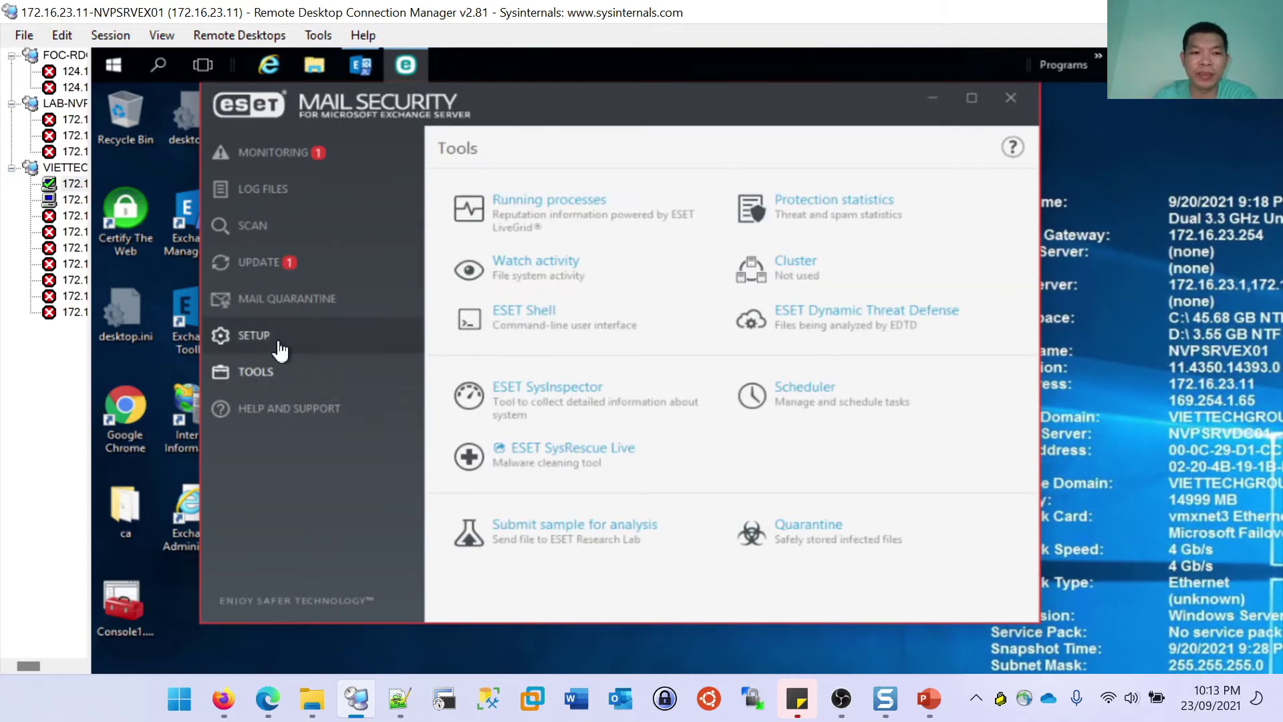
click(254, 335)
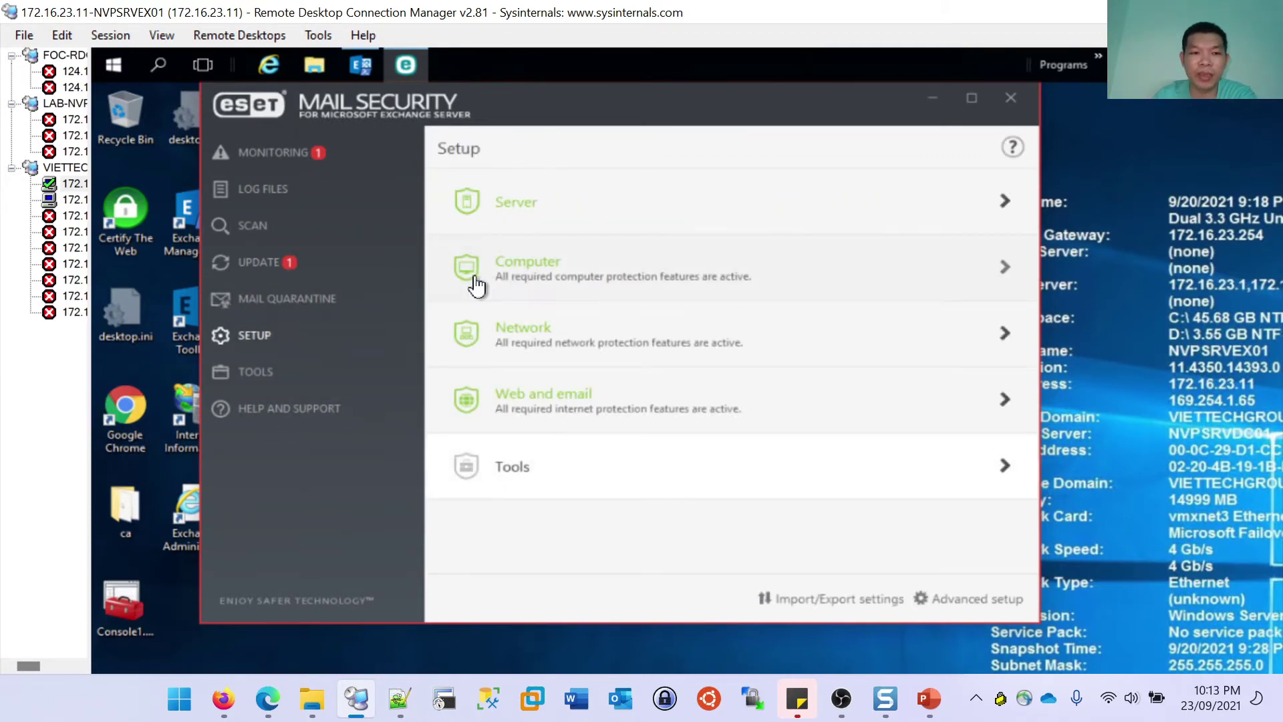
click(544, 481)
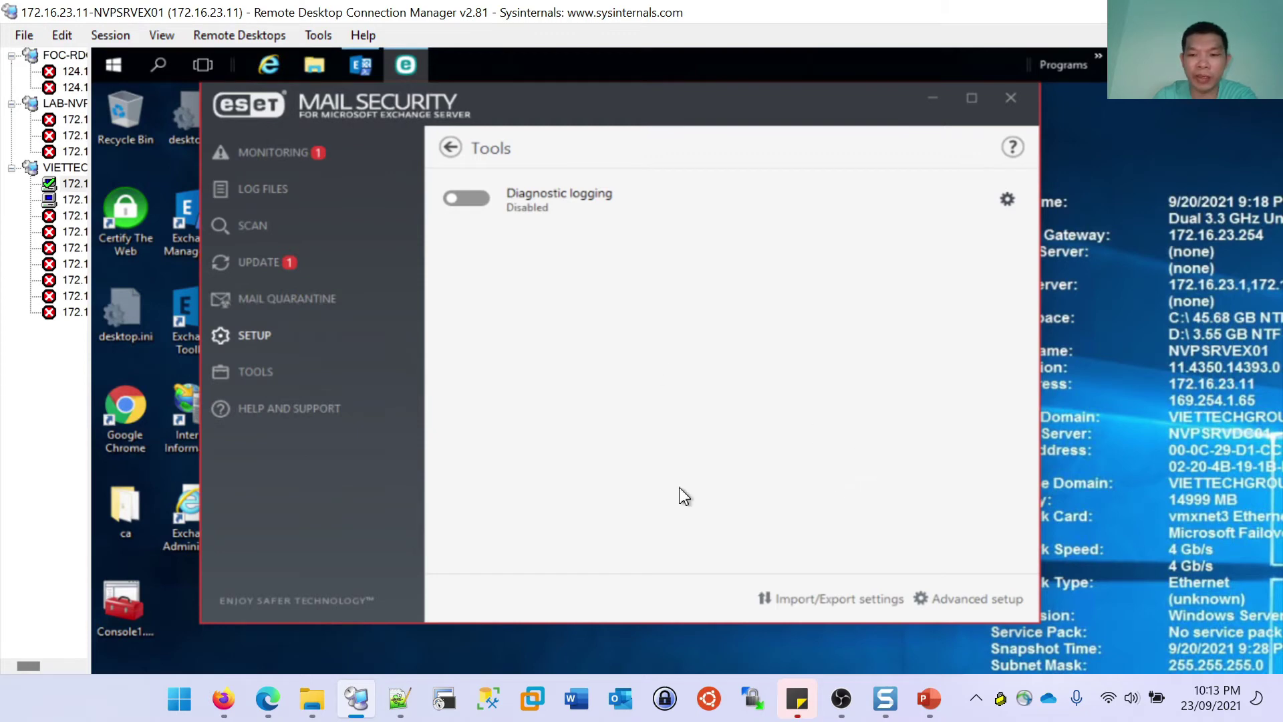
click(258, 371)
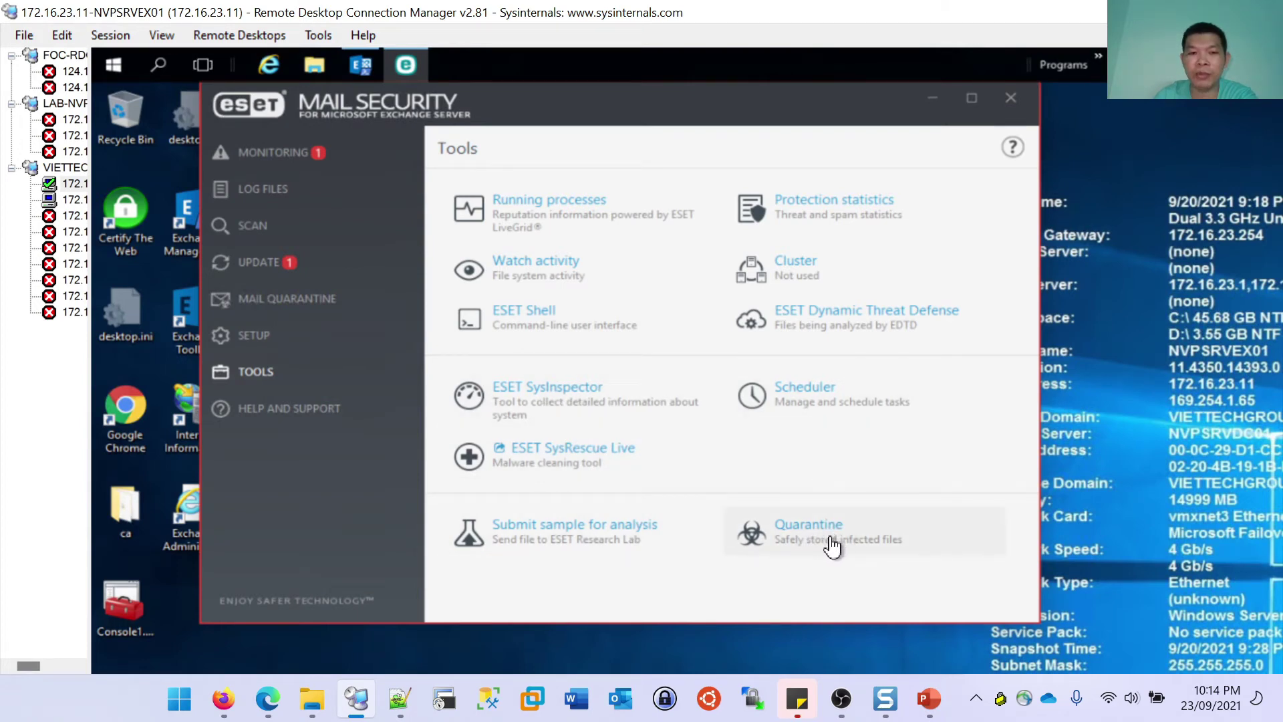
Examine the Mail transport & machine learning protection settings under Antivirus and antispyware in the server's Advanced setup.
click(263, 337)
click(930, 600)
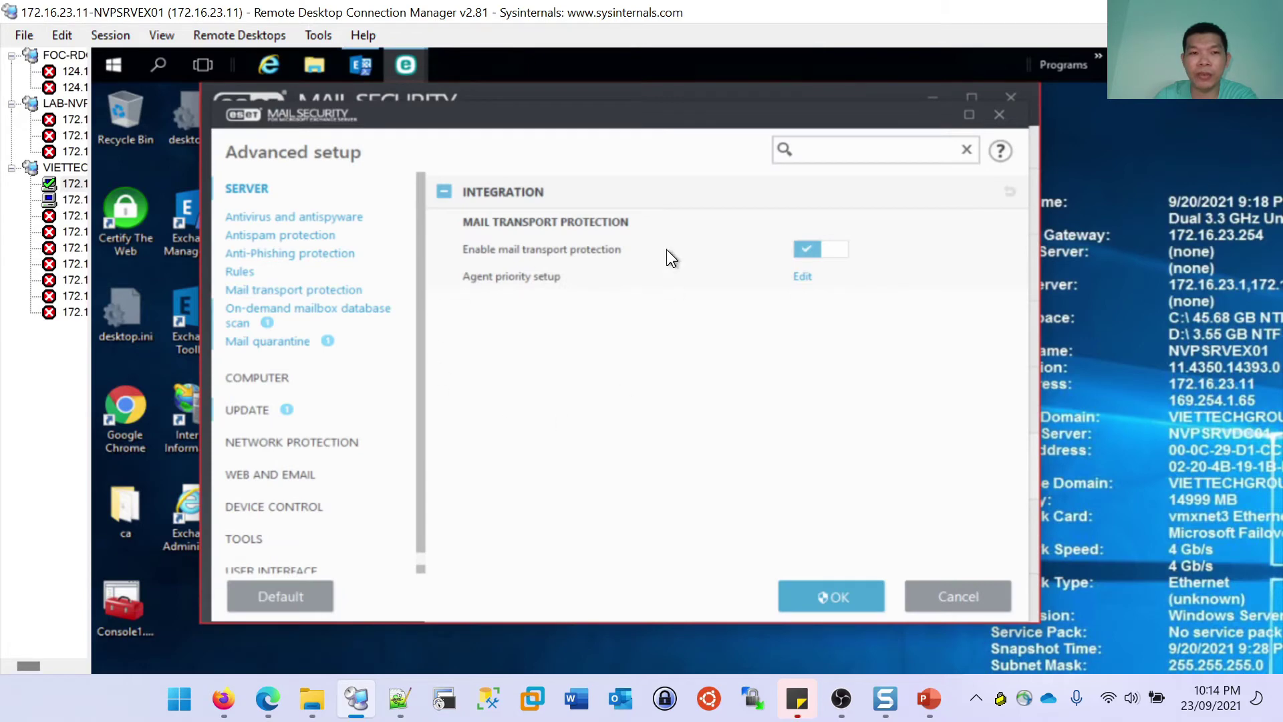
click(284, 223)
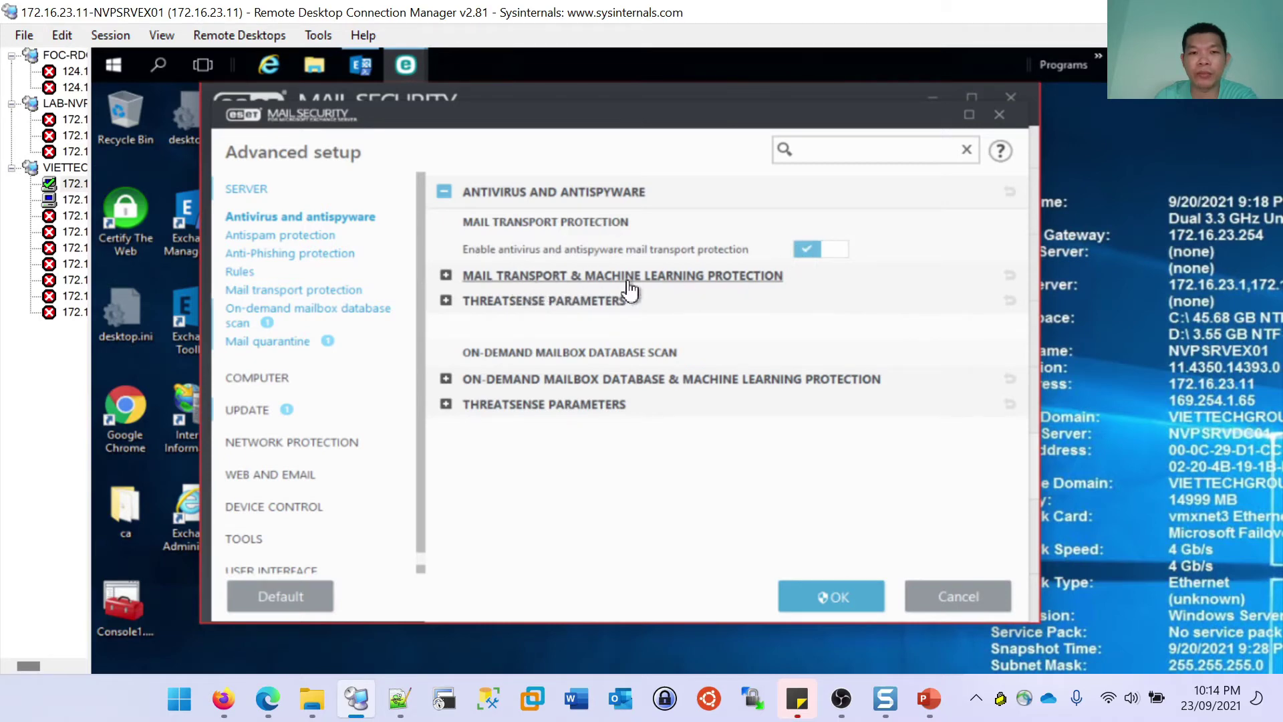
click(545, 280)
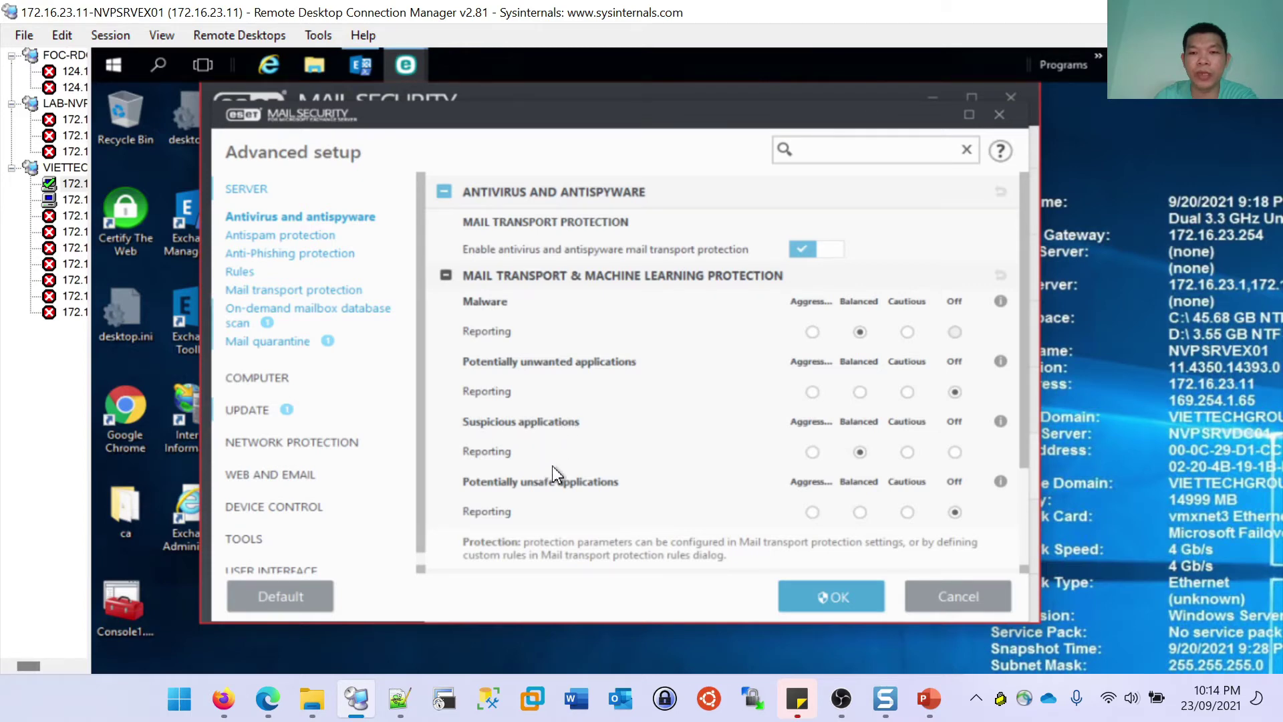
scroll(552, 467, down, 3)
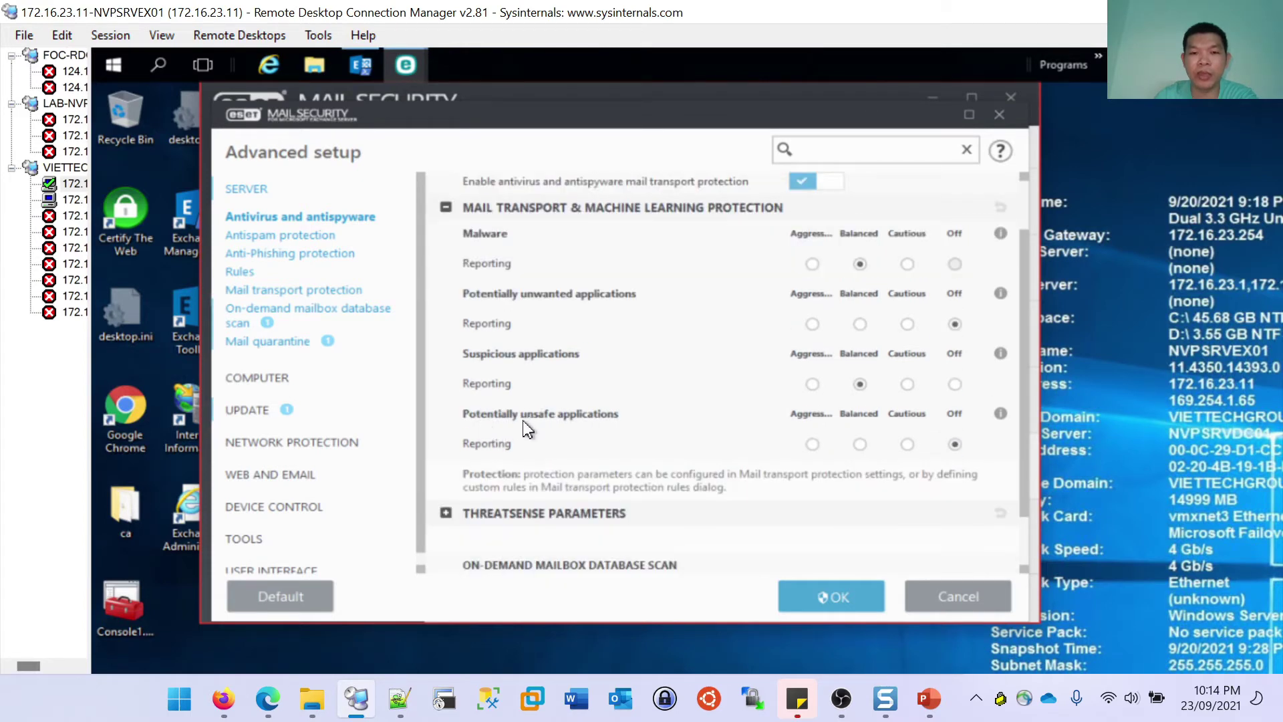
Examine the ThreatSense parameters for mail transport protection, including the scan options and cleaning level.
scroll(601, 434, down, 1)
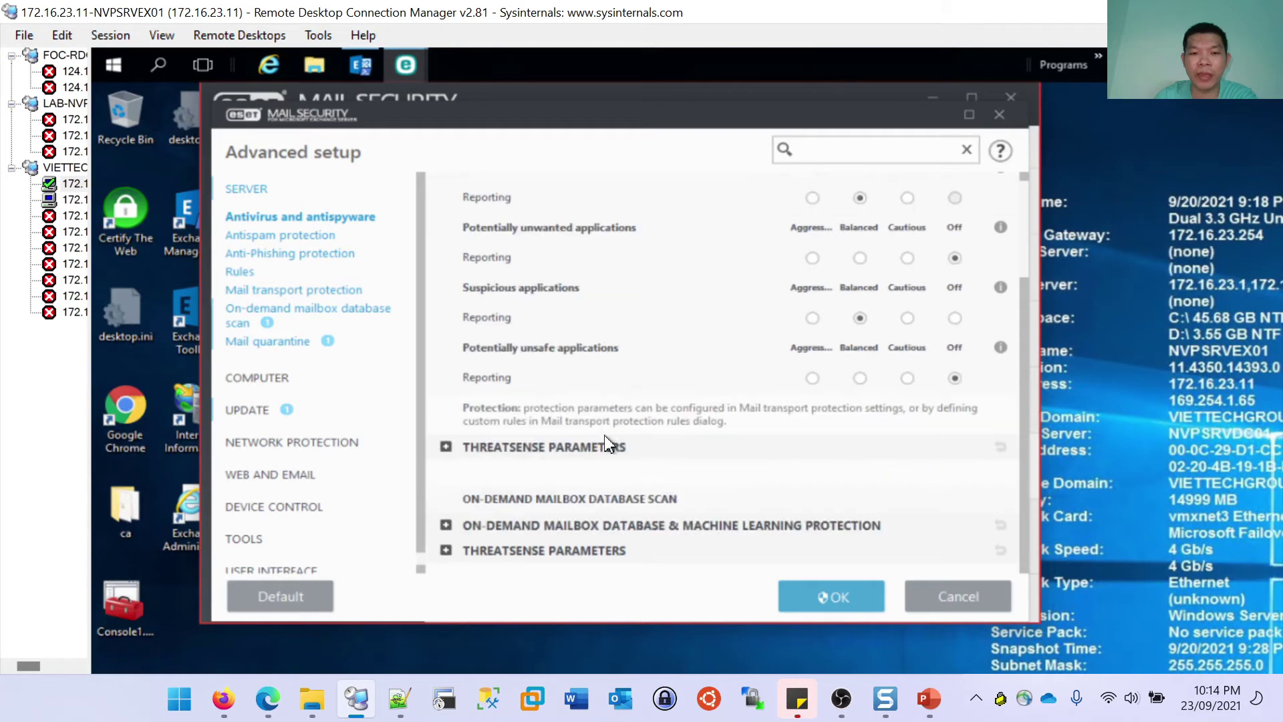
click(445, 447)
scroll(665, 443, down, 1)
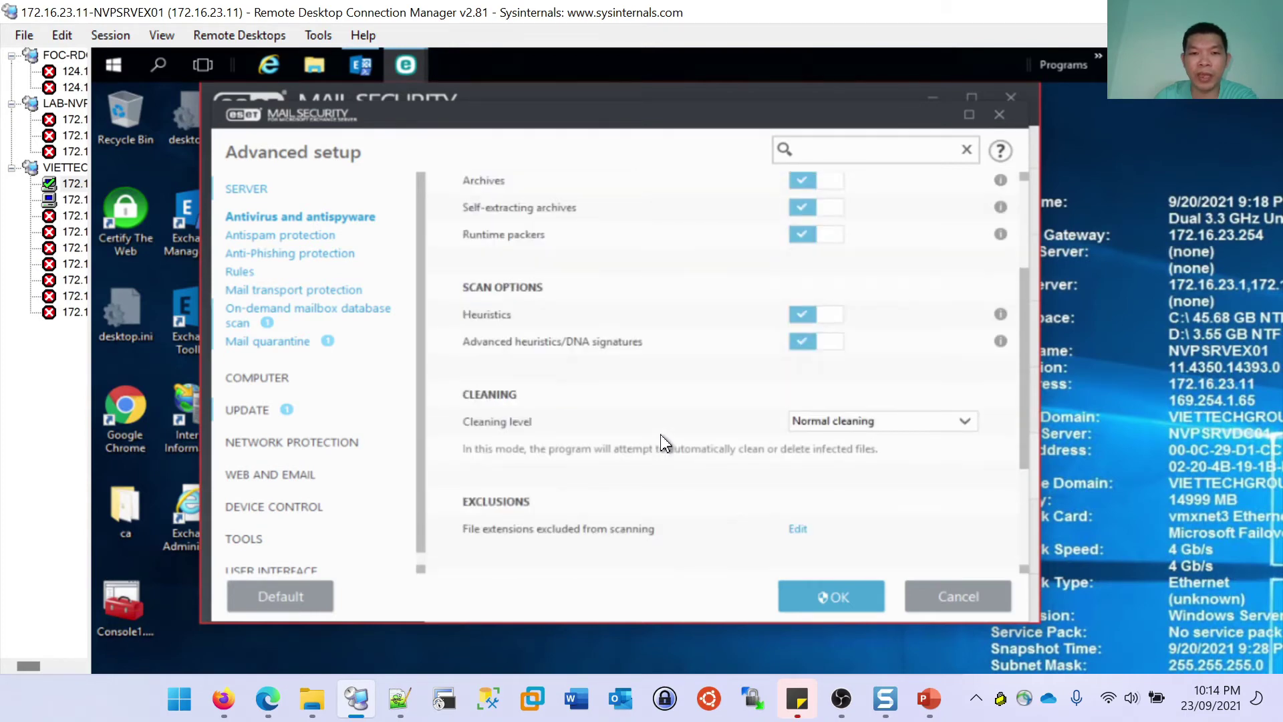
scroll(665, 443, up, 4)
click(446, 300)
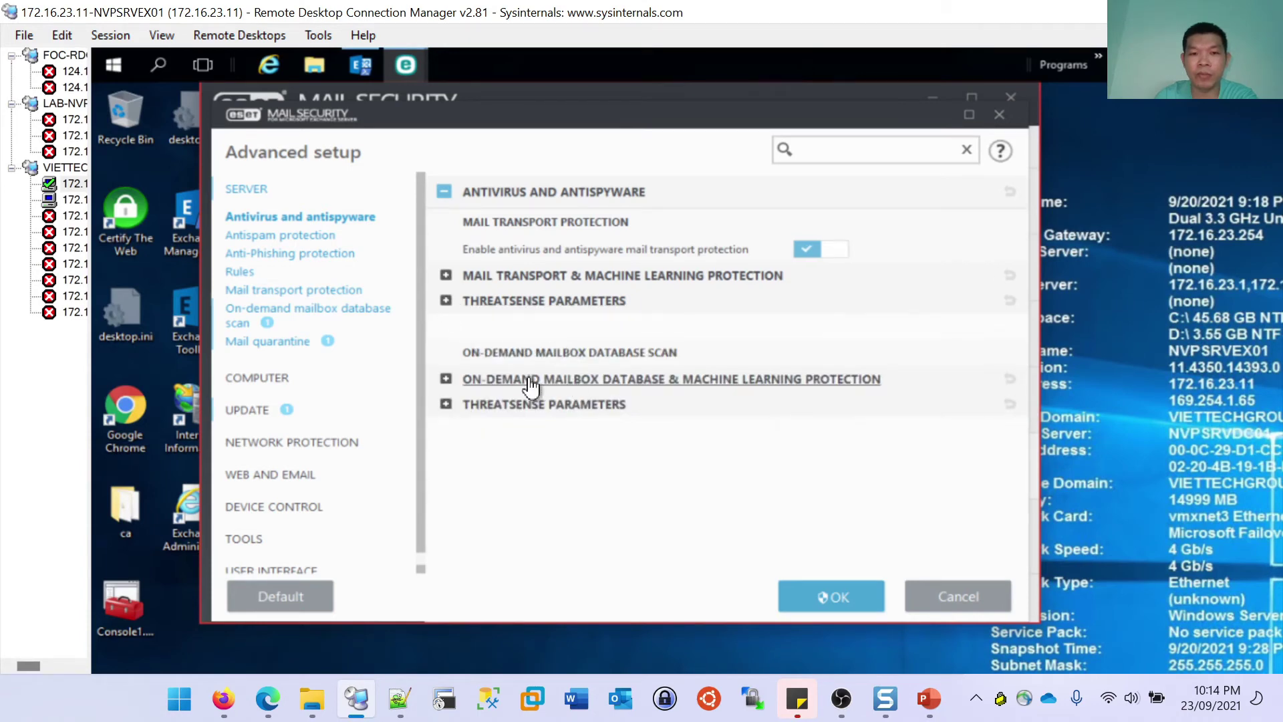
Examine the on-demand mailbox database scan's machine learning protection and its ThreatSense parameters, including scan options, cleaning and exclusions.
click(551, 379)
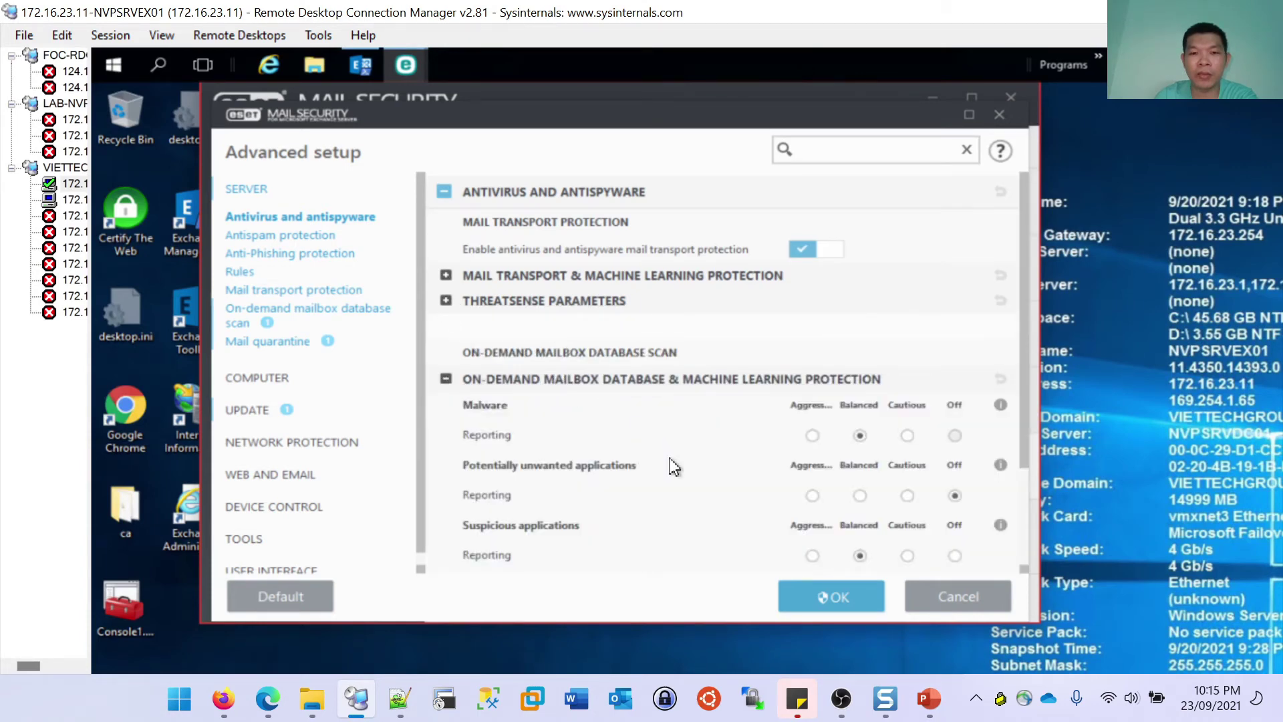
scroll(673, 466, down, 3)
click(567, 252)
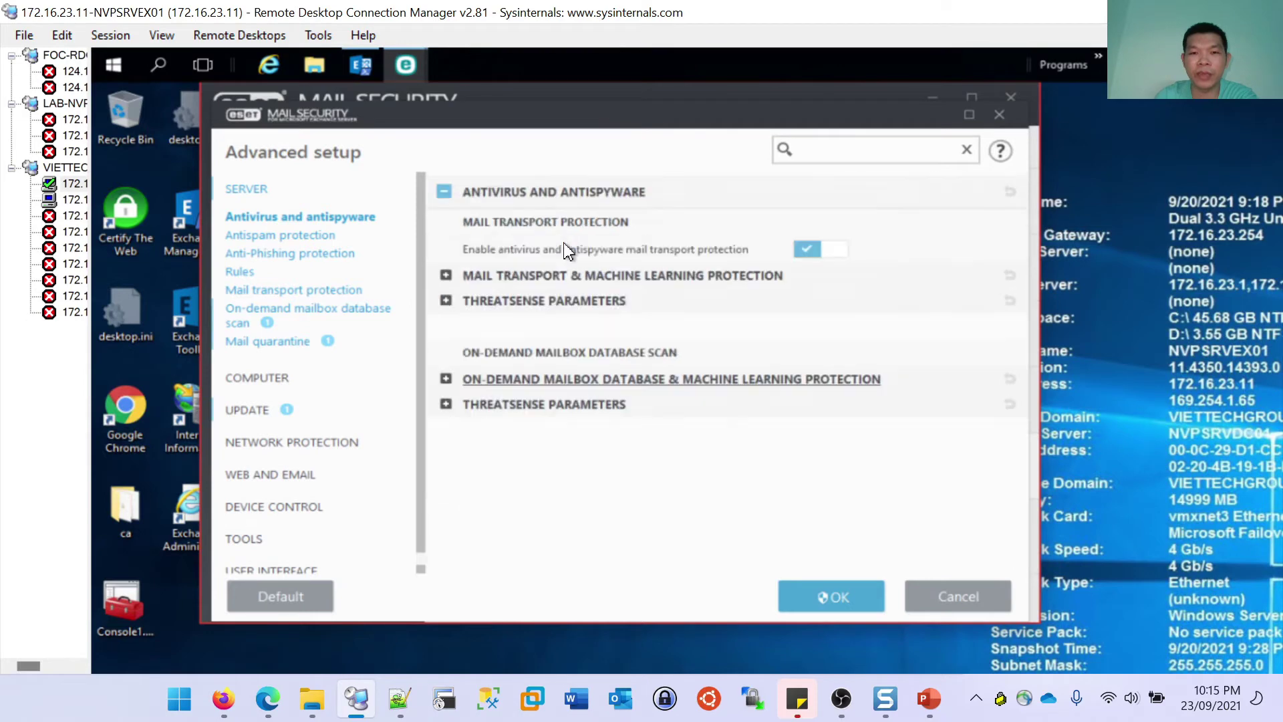
click(588, 401)
scroll(558, 437, down, 1)
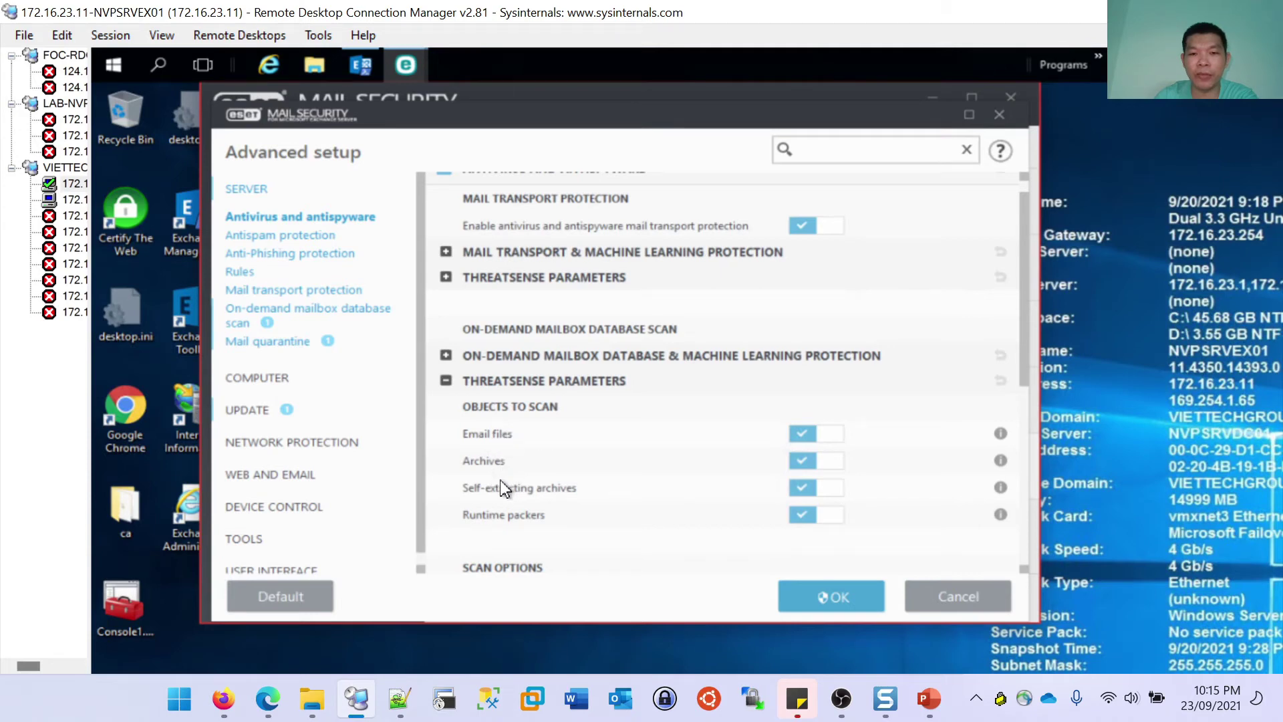
scroll(586, 487, up, 1)
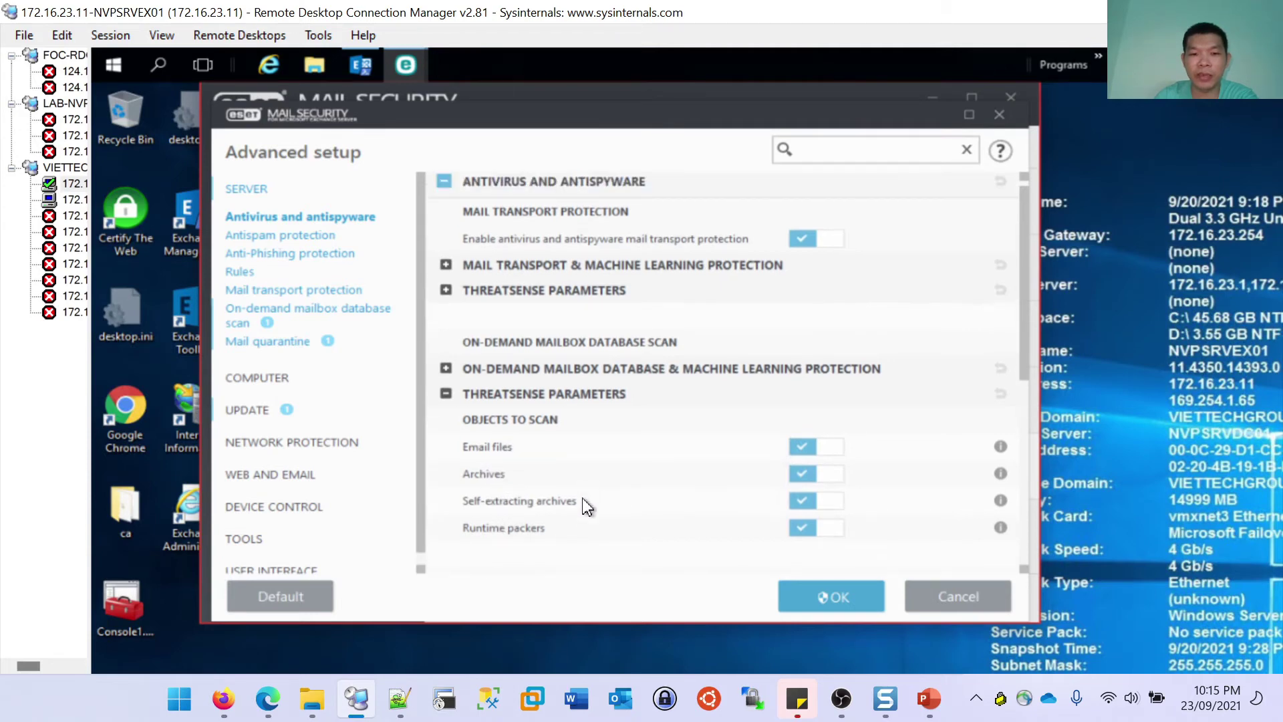
scroll(577, 484, down, 3)
scroll(570, 482, down, 7)
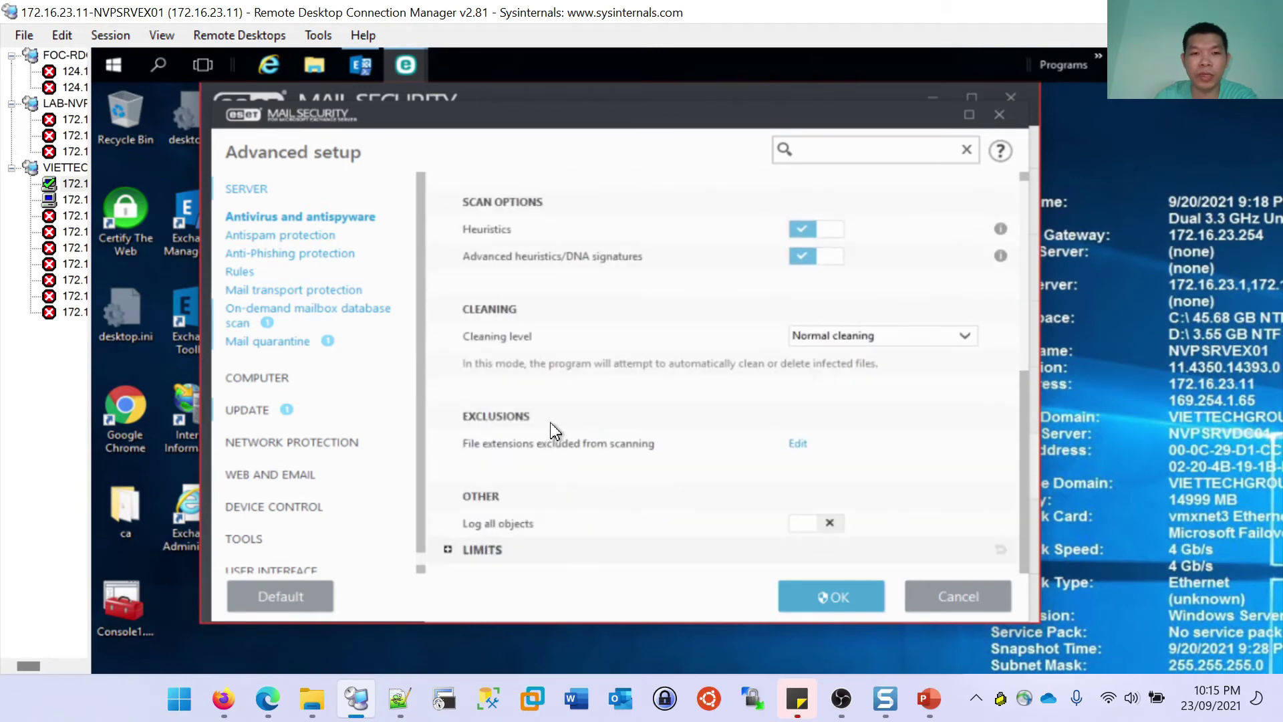
Review the general options and the Filtering and verification lists in the server's Antispam protection settings.
click(296, 240)
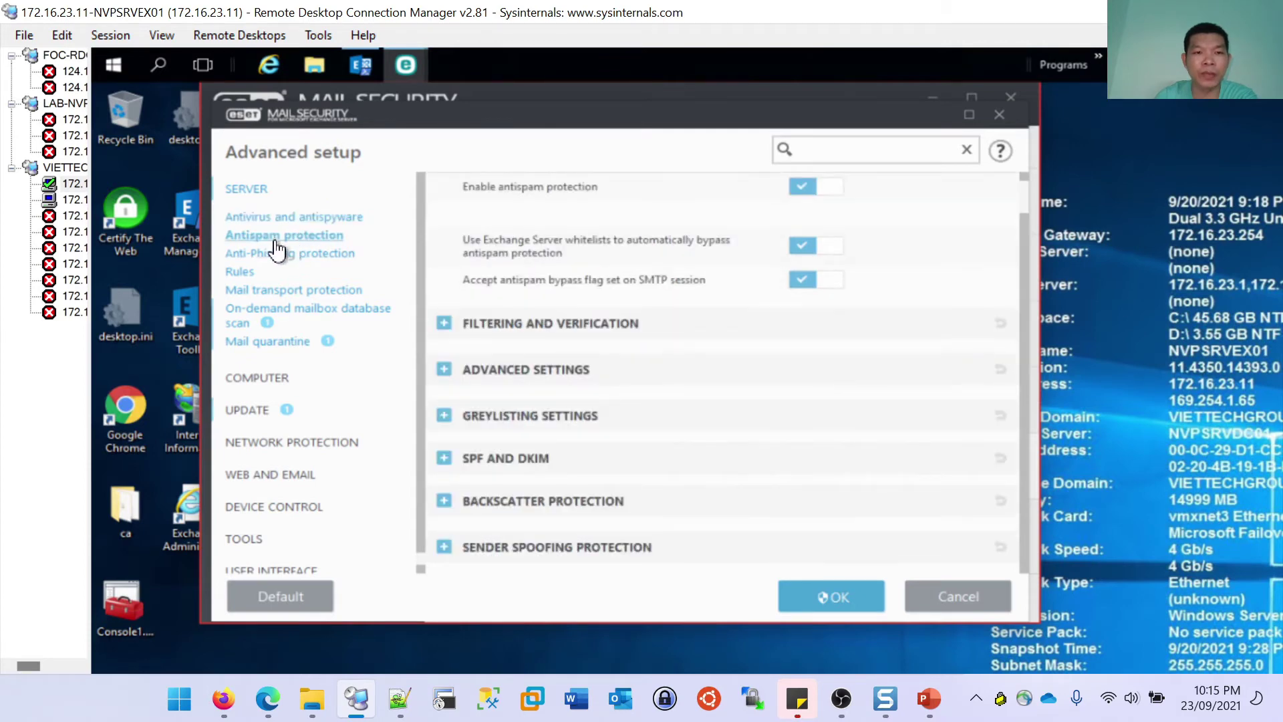
scroll(812, 421, up, 1)
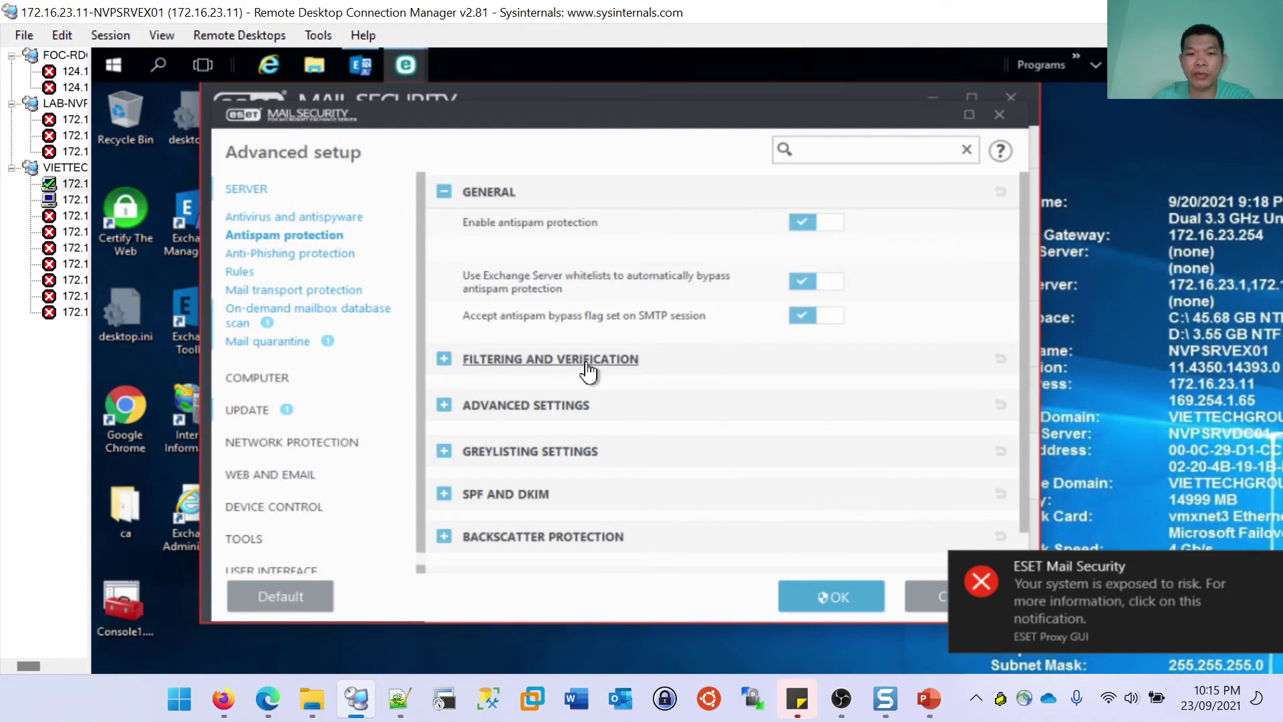
click(521, 361)
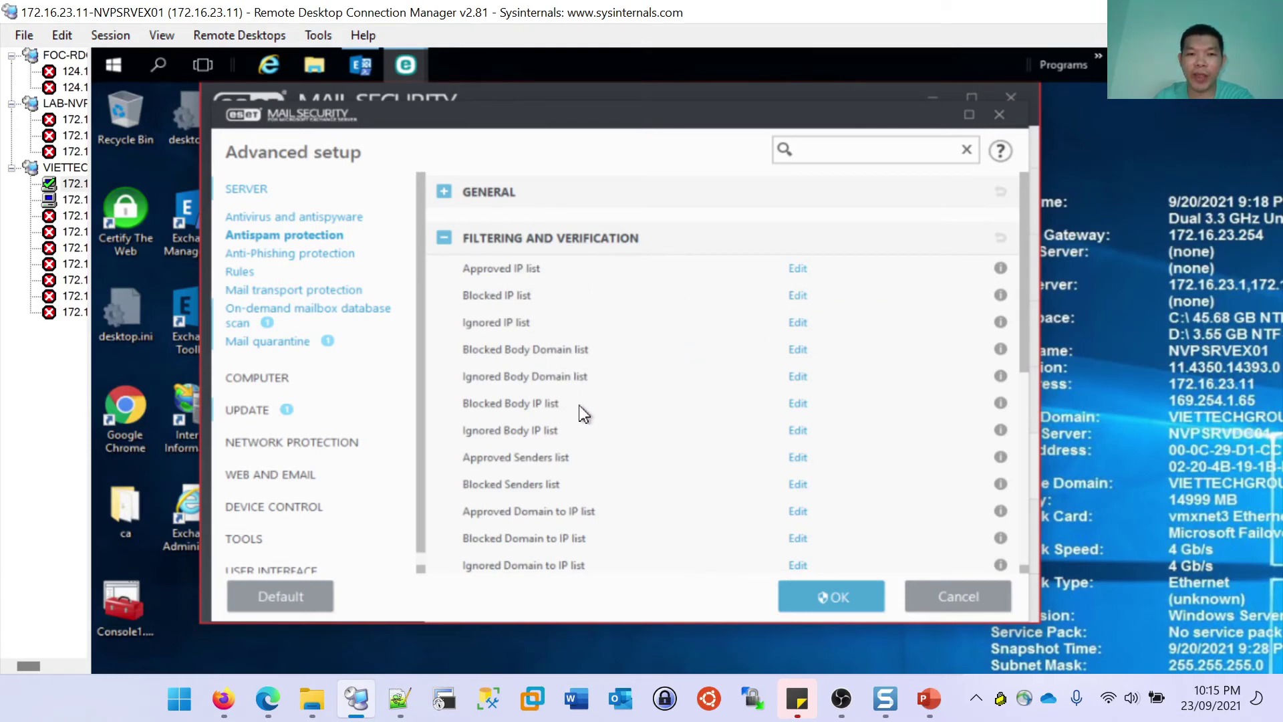
scroll(651, 378, down, 3)
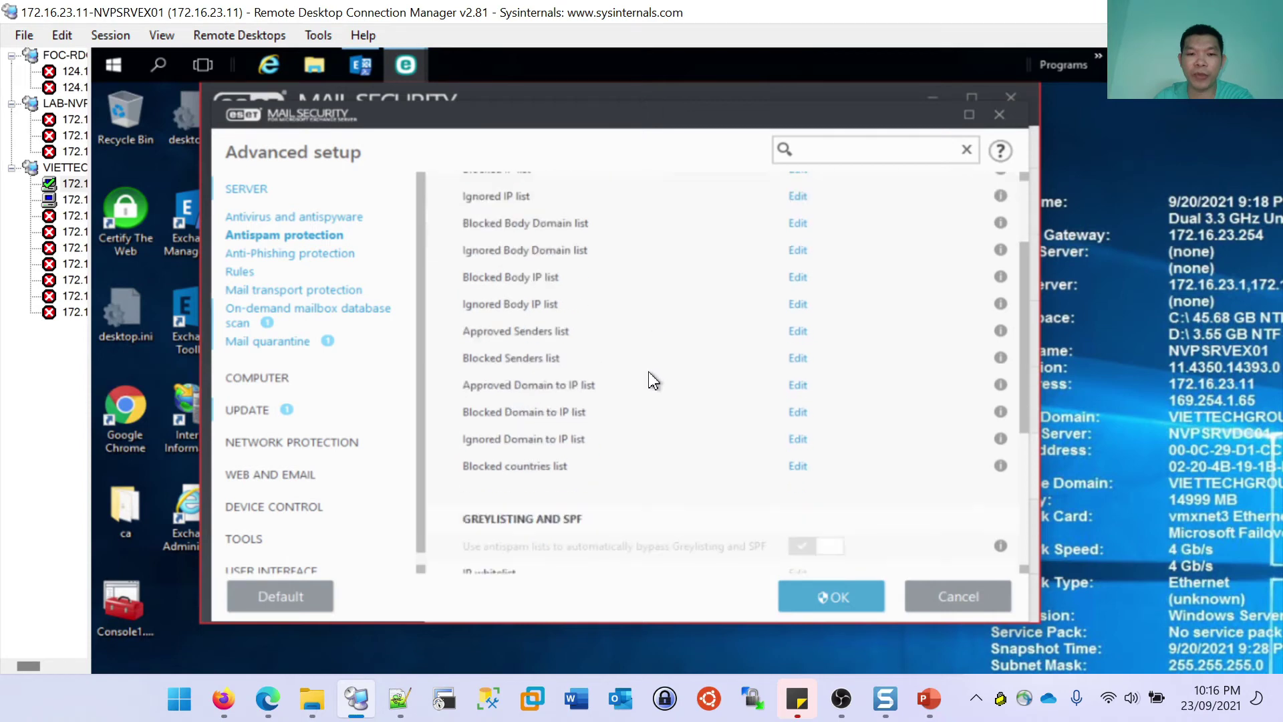
scroll(710, 430, up, 3)
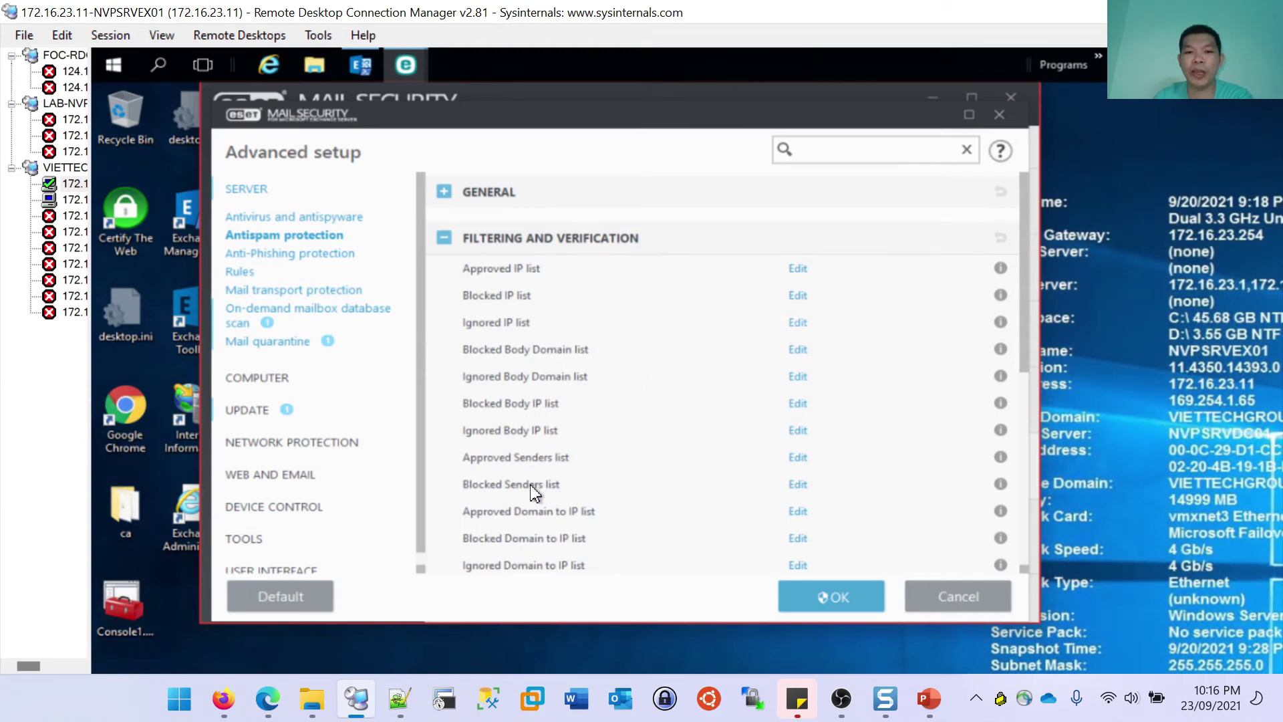
scroll(585, 509, down, 1)
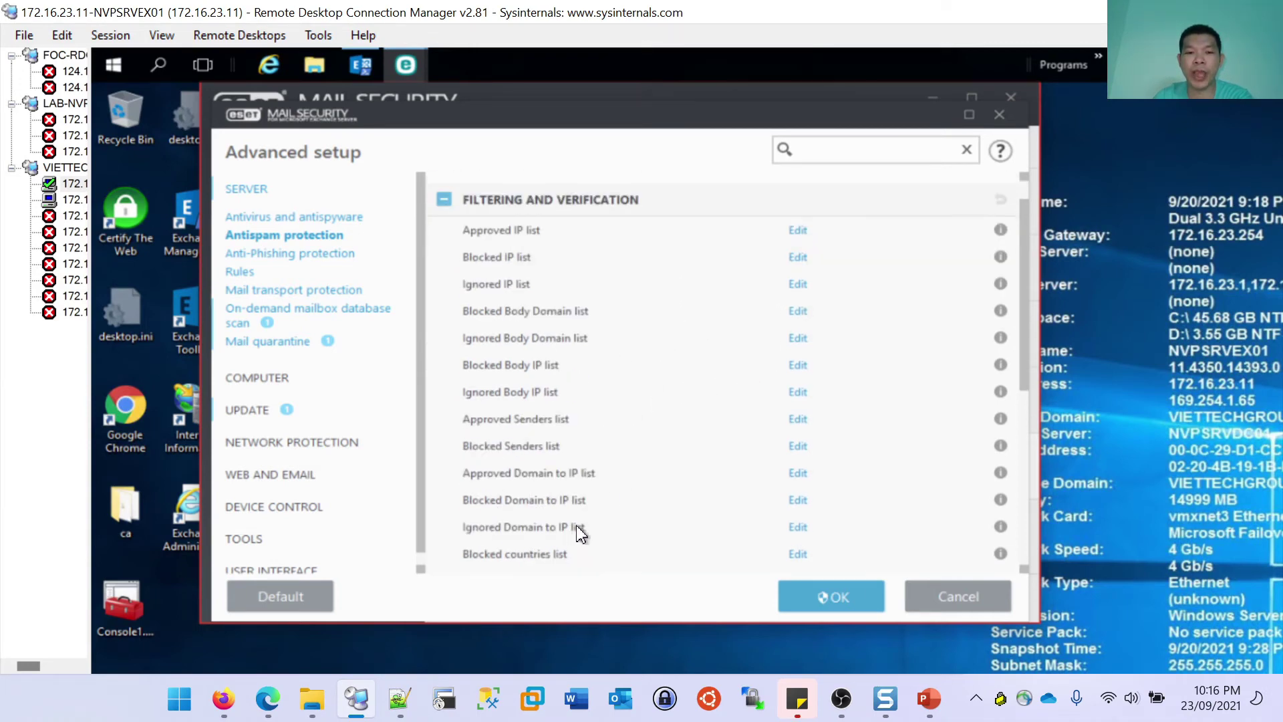
scroll(575, 533, down, 2)
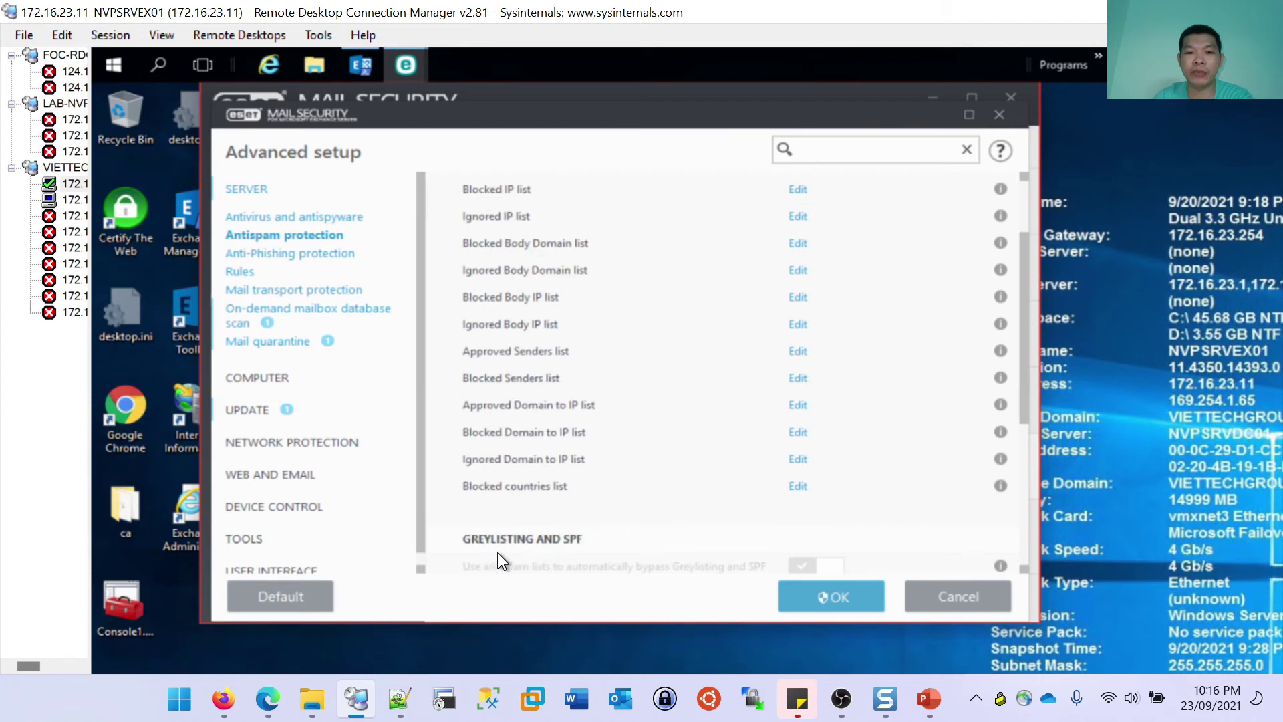
View the Blocked countries list and the Ignored Body Domain list, leaving each without changes.
click(799, 489)
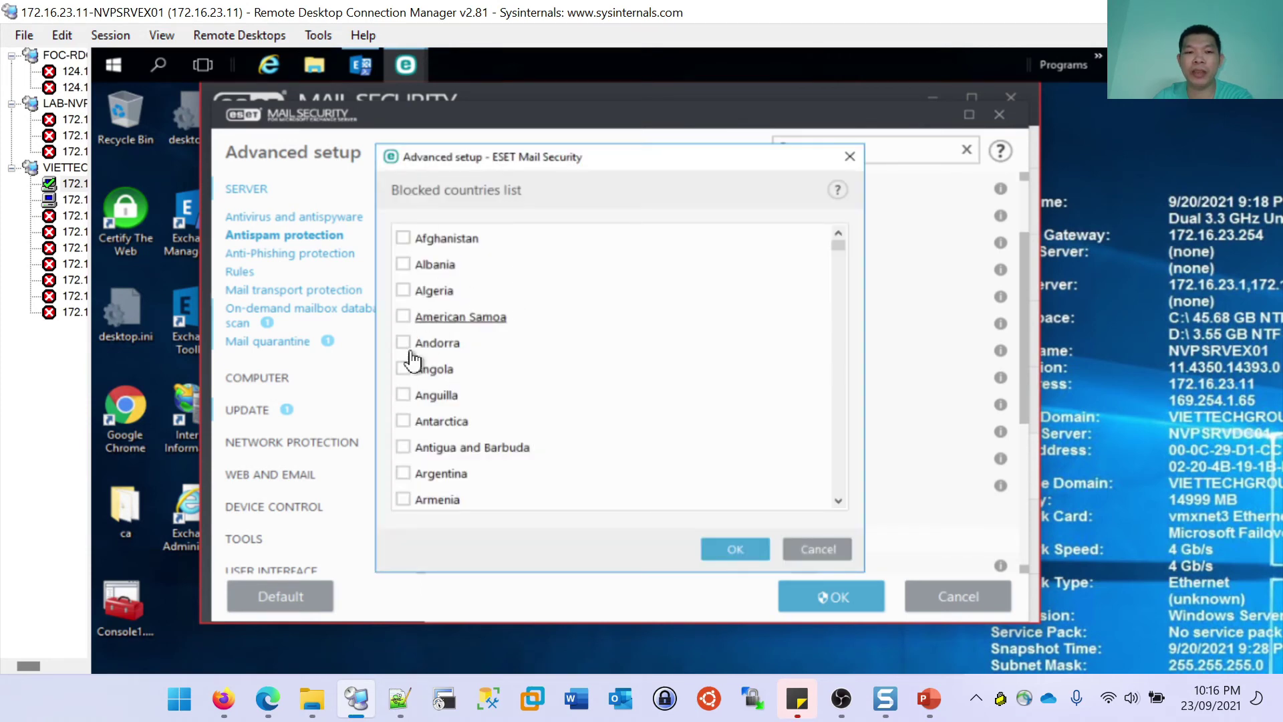
click(818, 549)
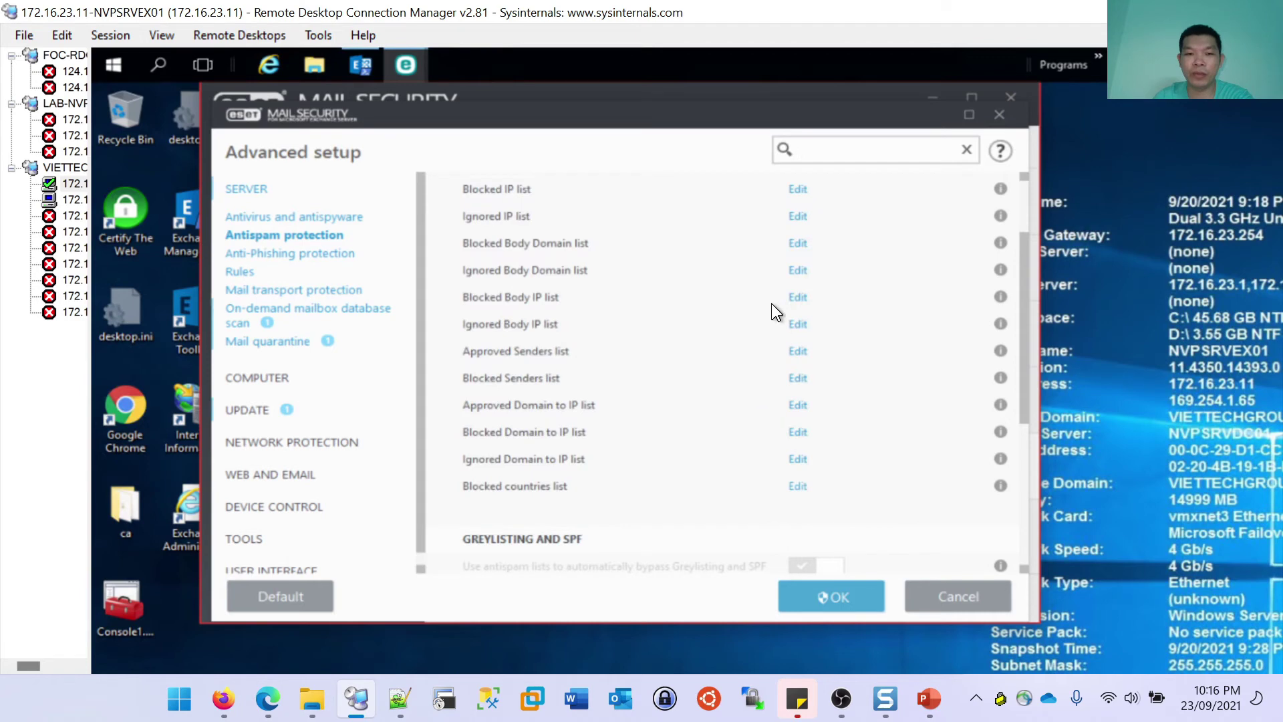
click(798, 270)
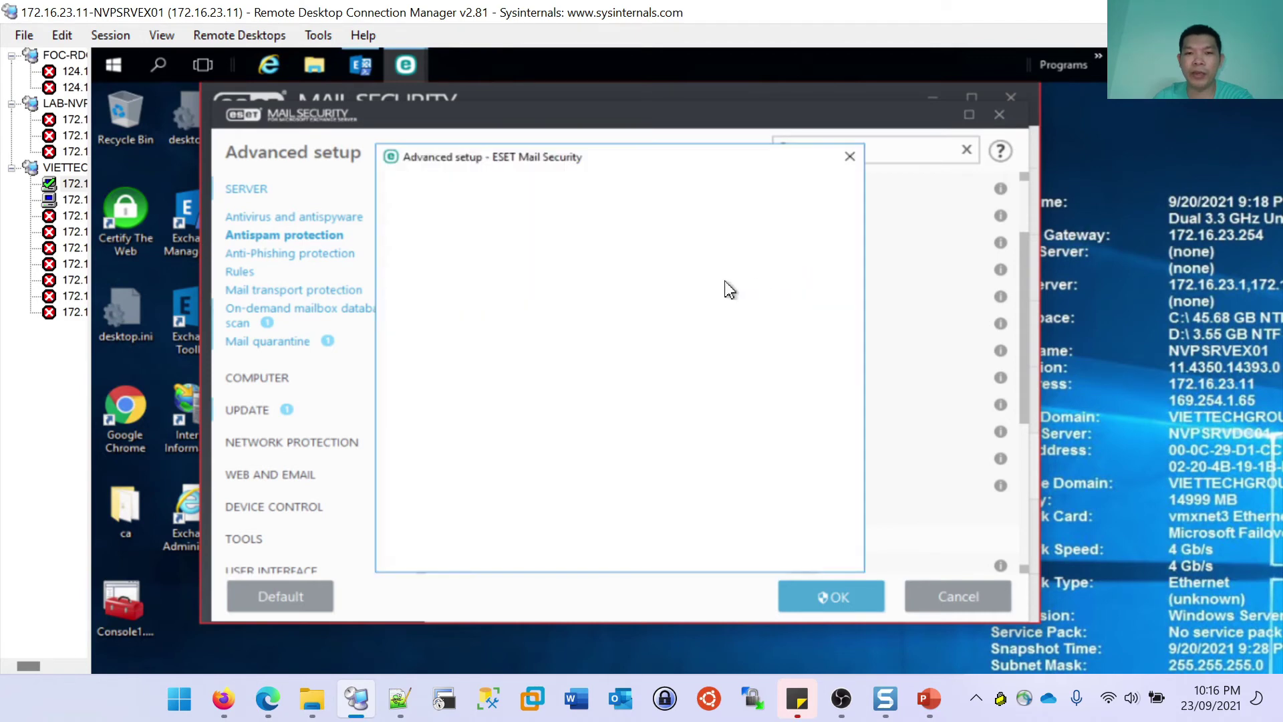
click(823, 551)
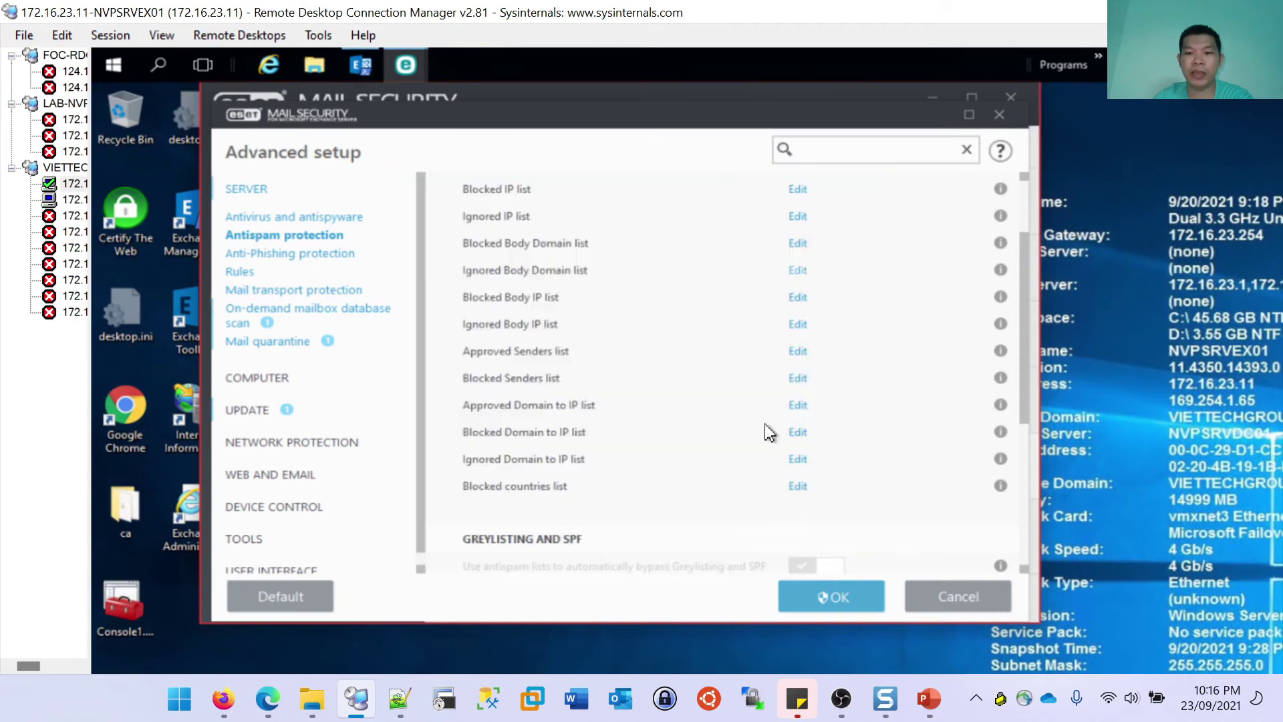
Inspect the Blocked Body Domain list and its form for adding a domain, then cancel without adding an entry.
scroll(769, 401, up, 1)
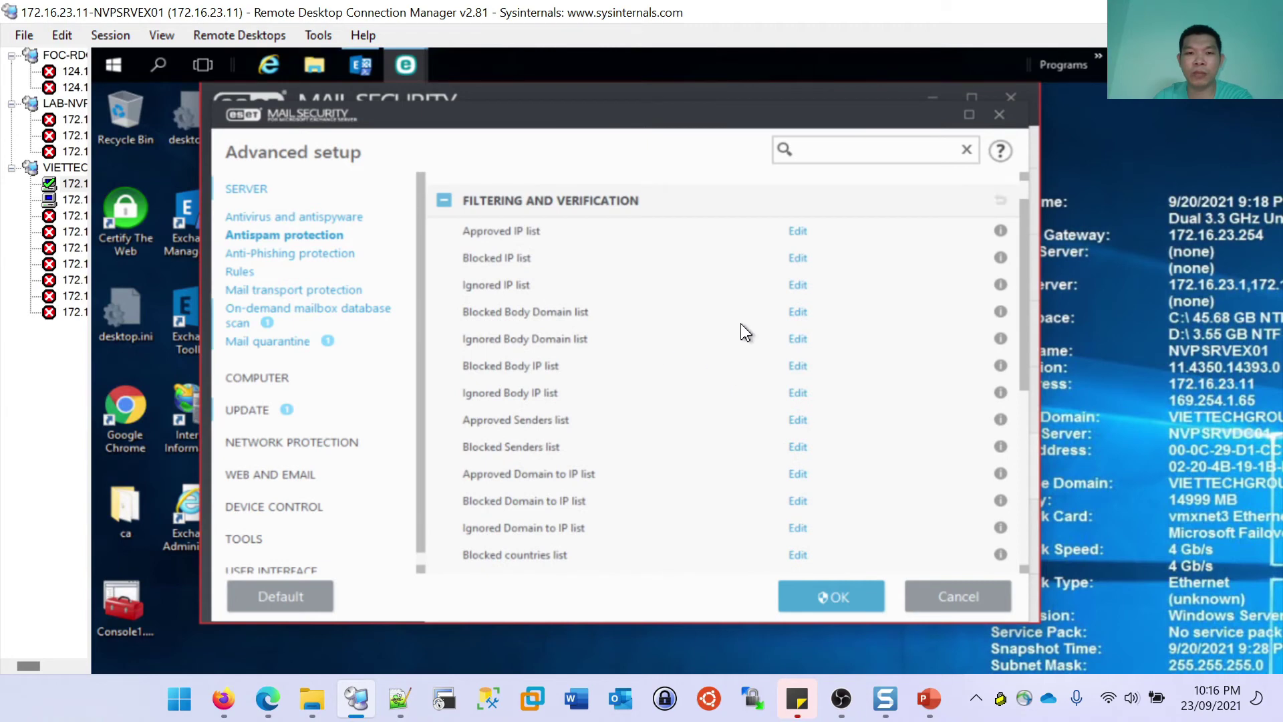
click(797, 311)
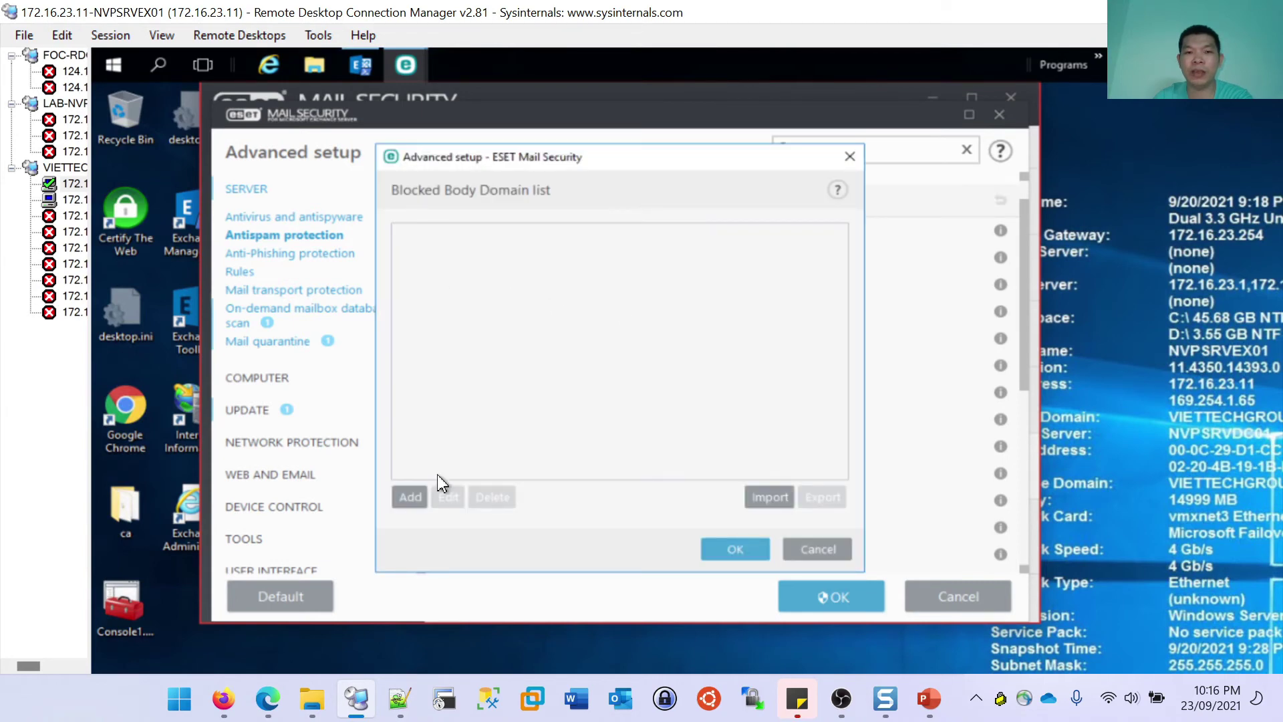
click(417, 496)
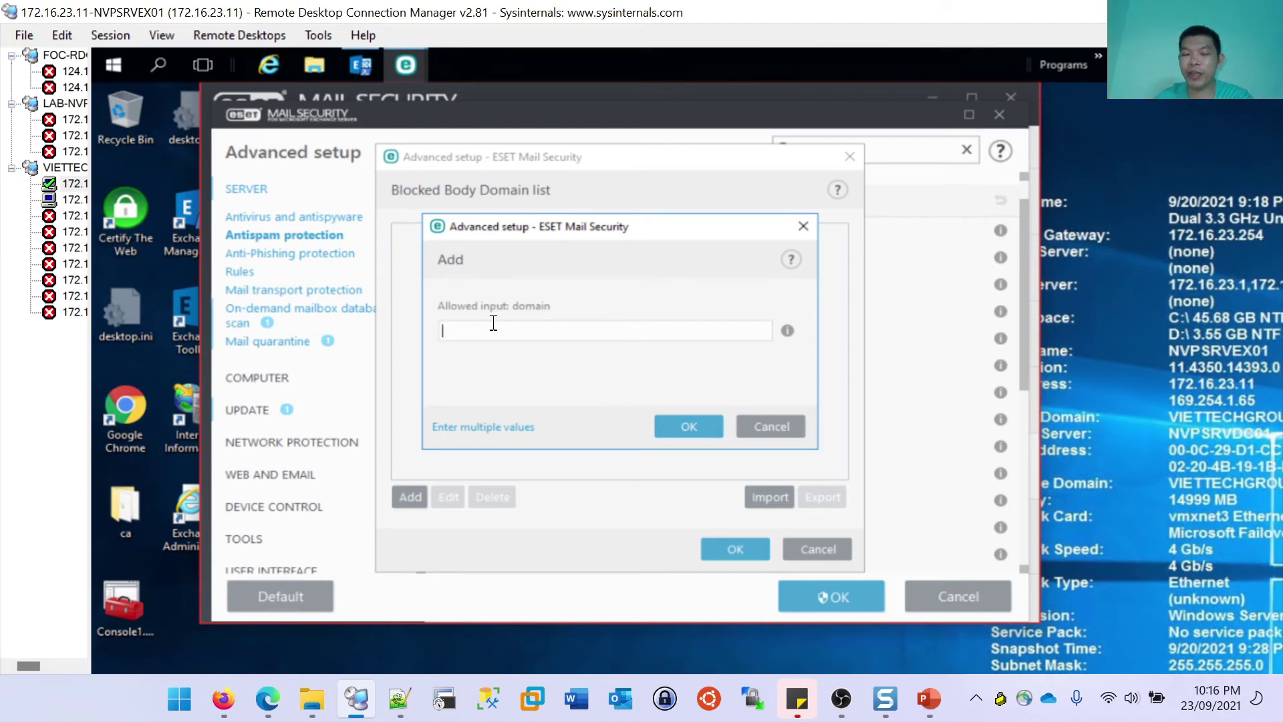
click(765, 425)
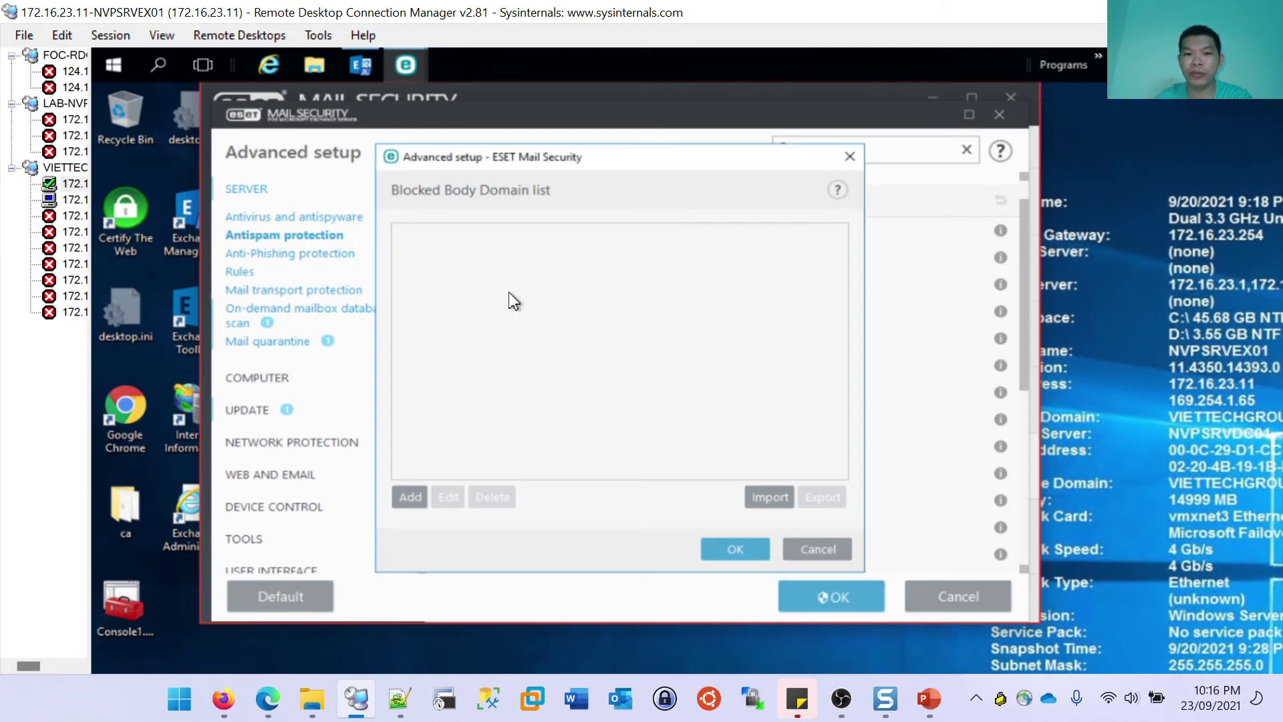
click(812, 549)
scroll(687, 386, down, 2)
scroll(678, 388, up, 2)
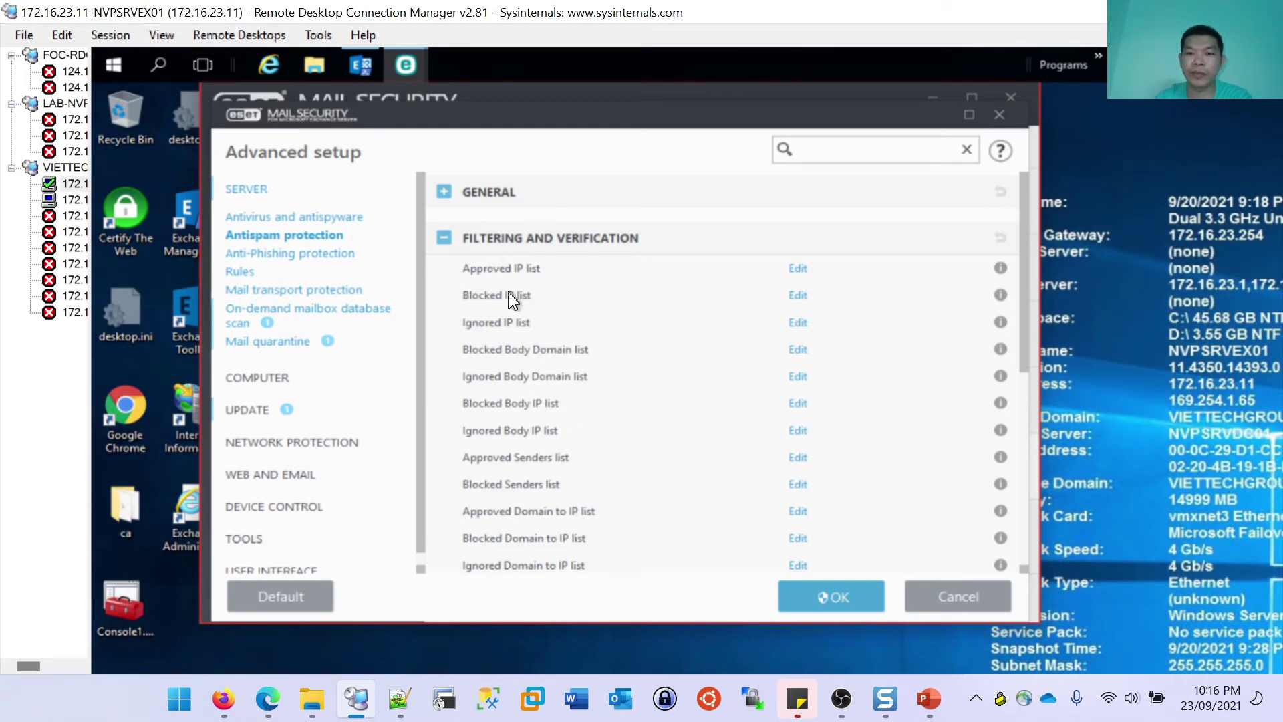
click(446, 241)
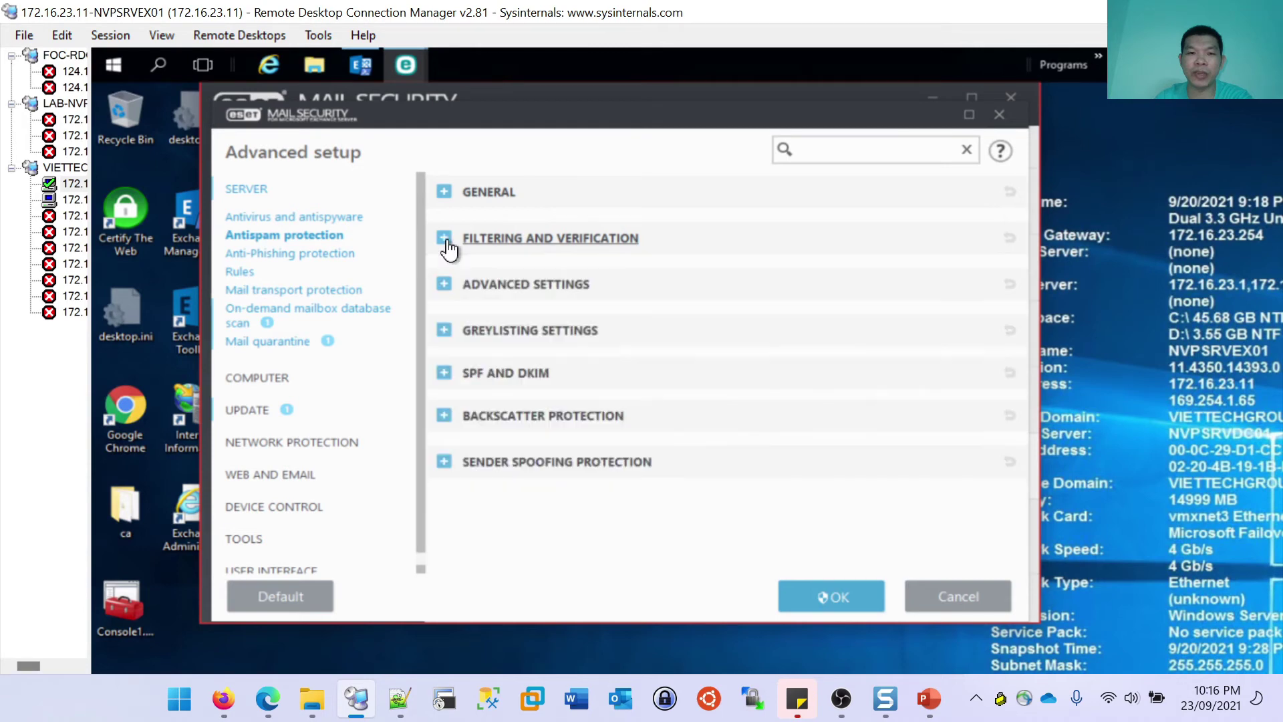
Review the antispam Advanced settings, covering end-user blacklist verification, RBL and DNSBL servers, scan size and temporary rejection.
click(532, 295)
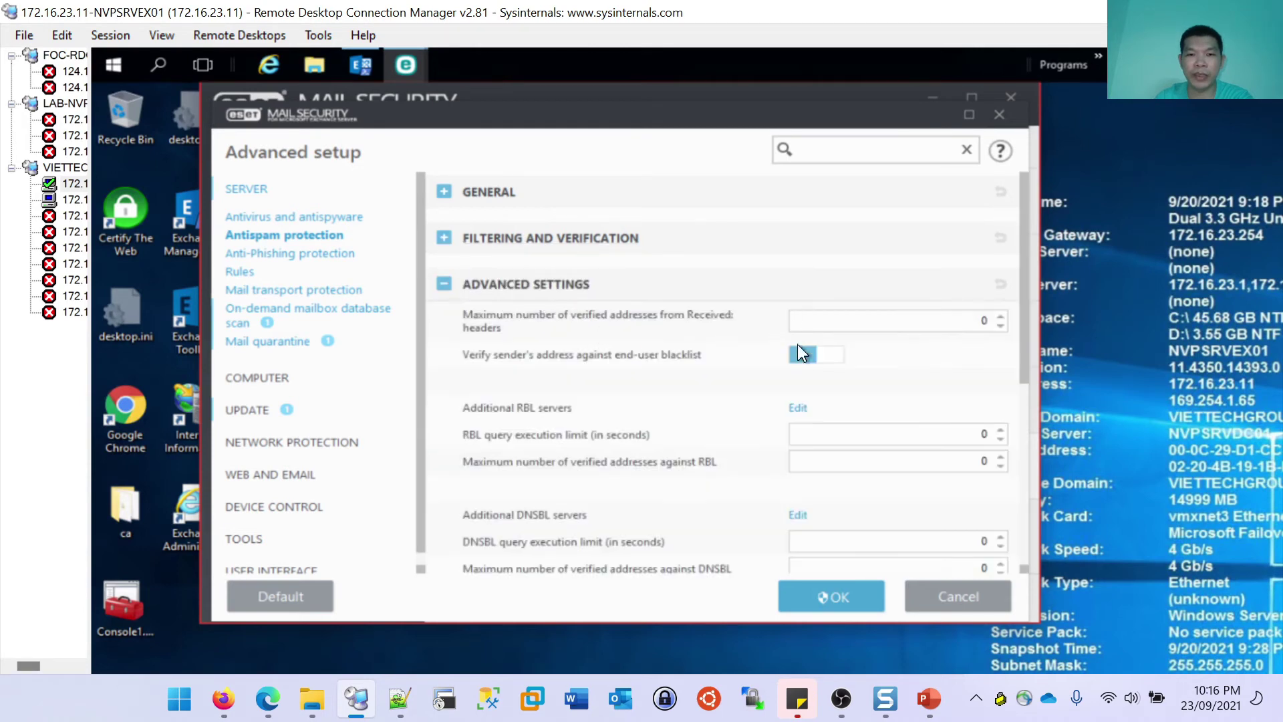
click(801, 354)
scroll(691, 451, down, 1)
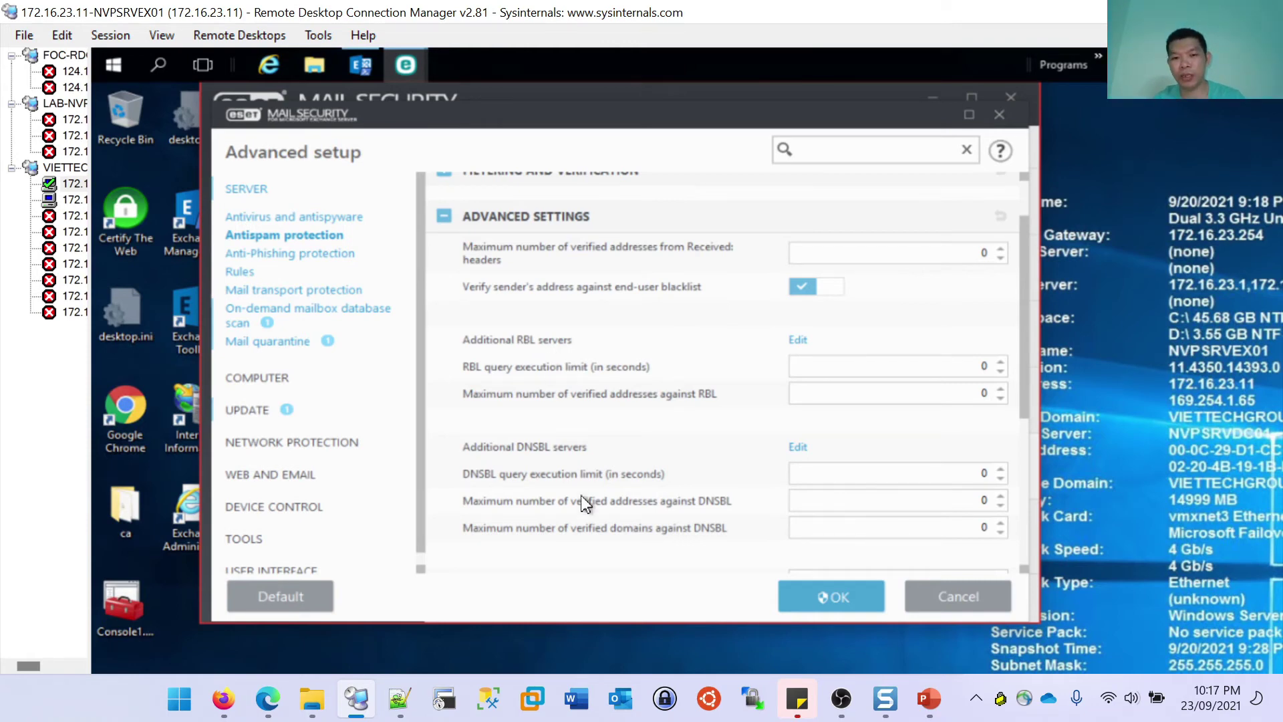
scroll(600, 451, down, 1)
scroll(600, 454, down, 2)
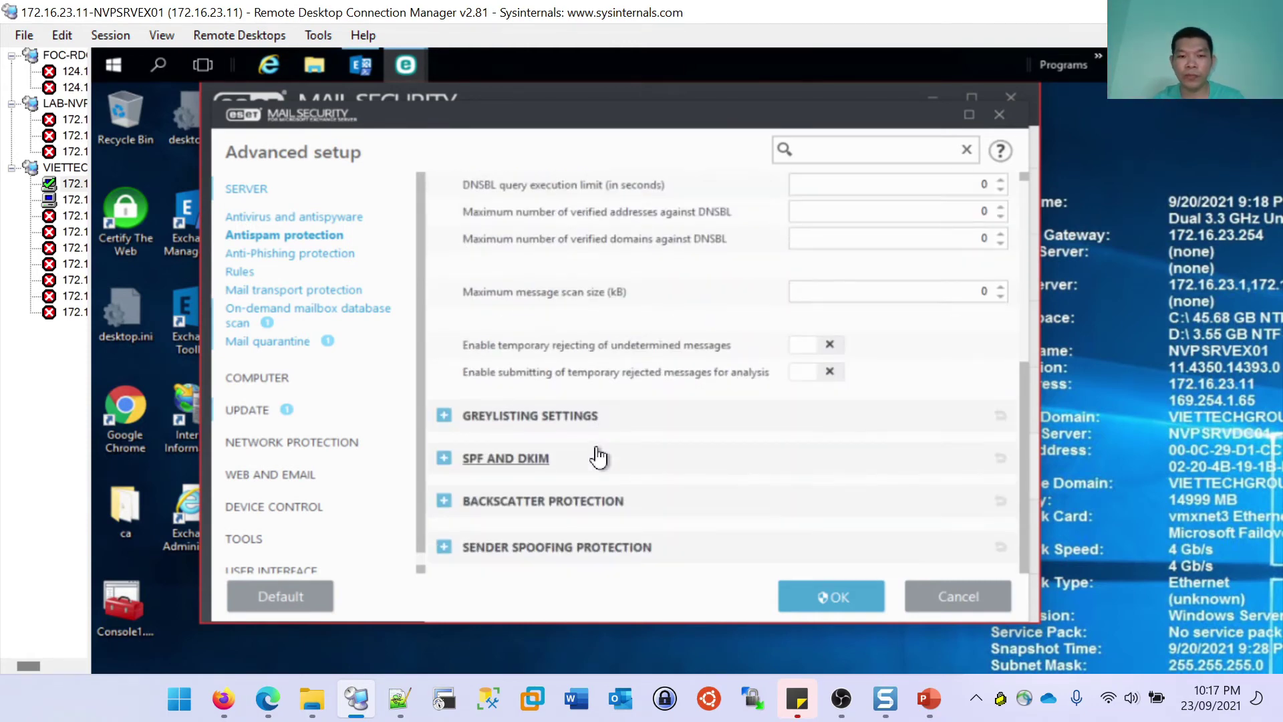
scroll(597, 454, up, 4)
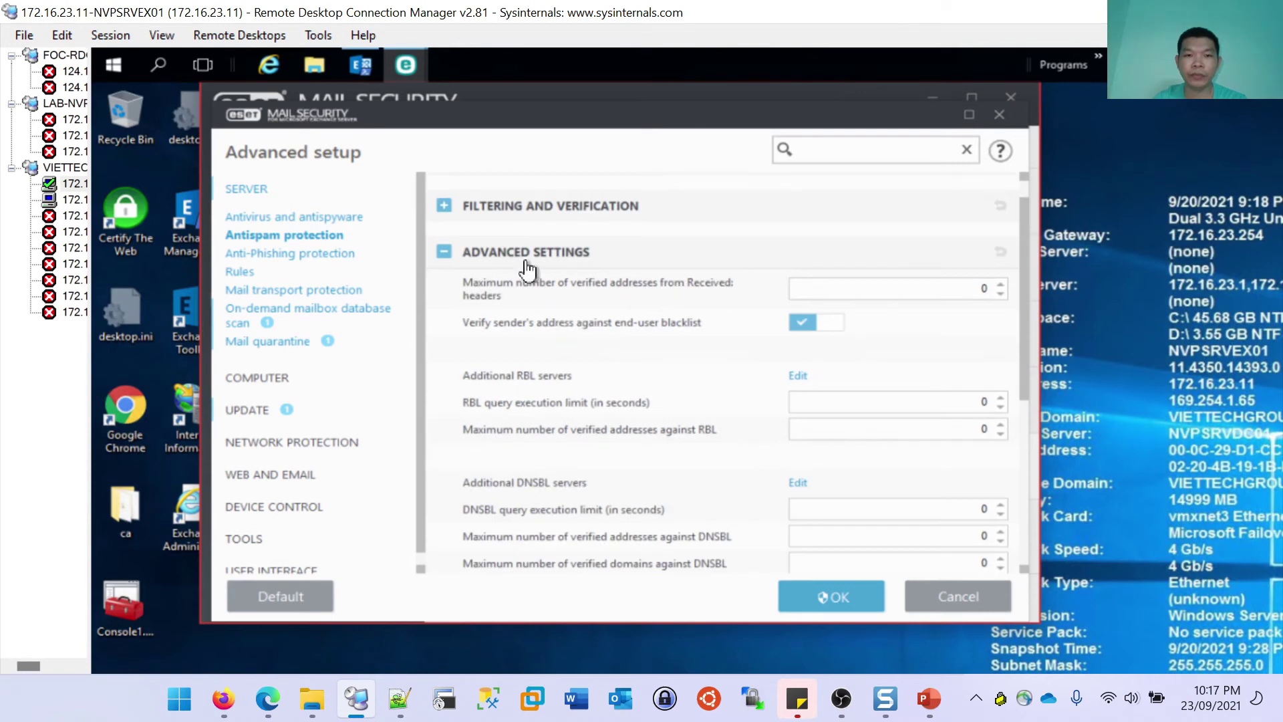
click(461, 257)
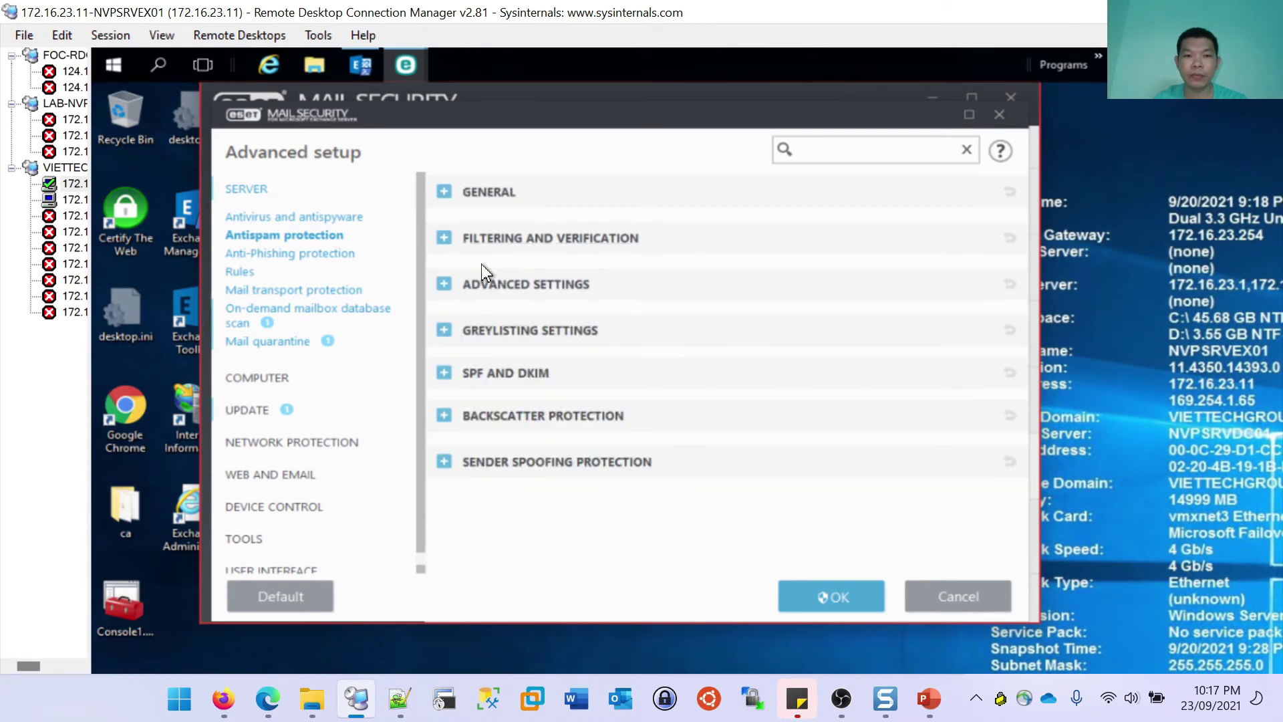
Review the antispam Greylisting settings and the SPF and DKIM settings, including DNS detection and the SMTP reject response.
click(498, 332)
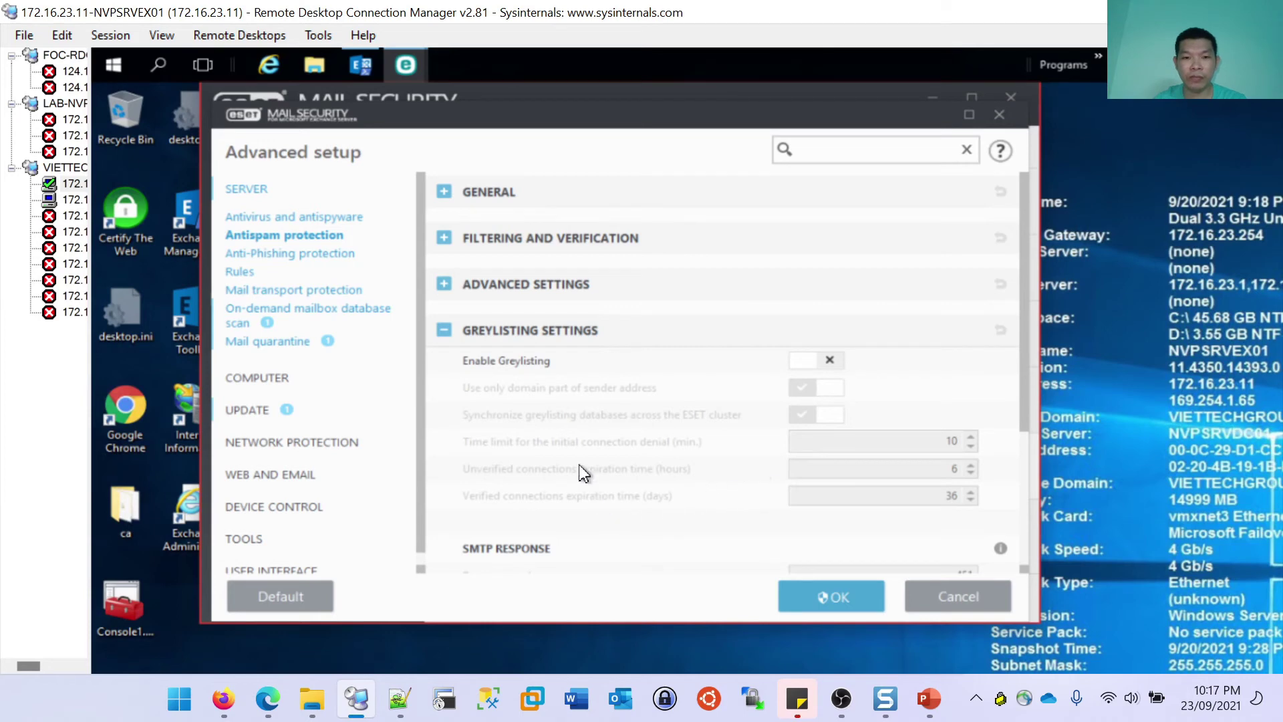
click(460, 340)
click(506, 376)
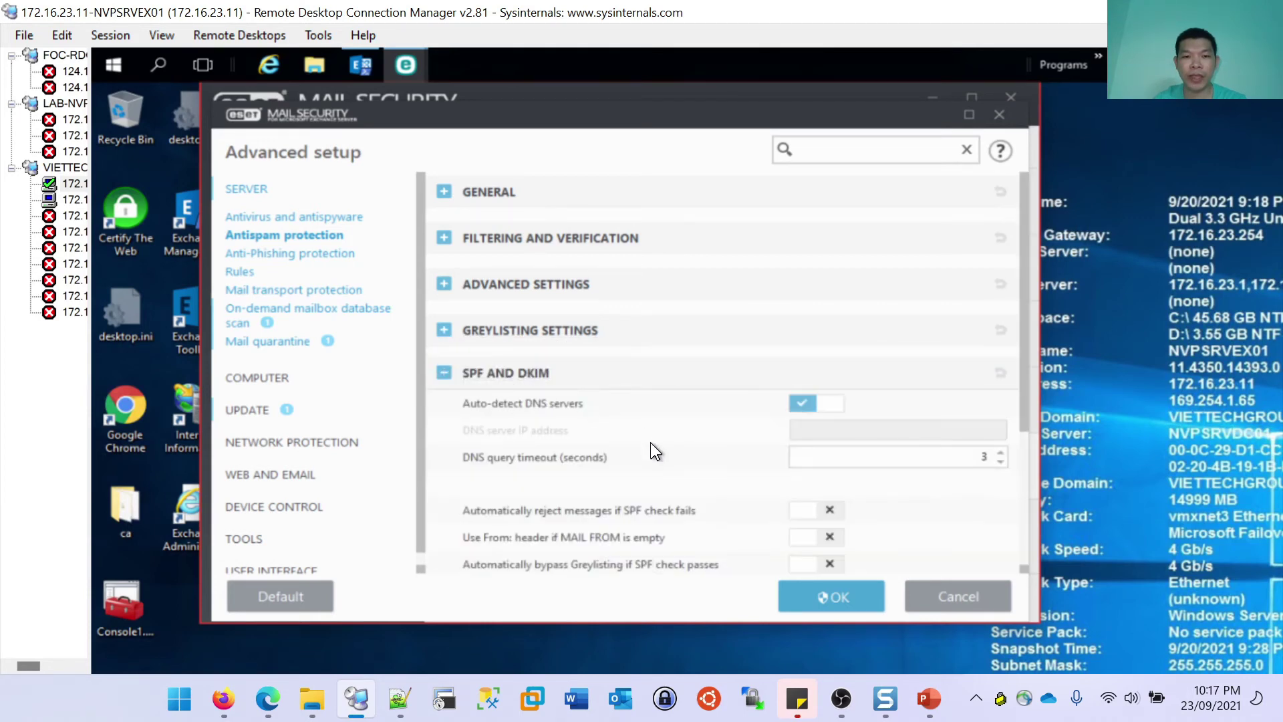
scroll(654, 451, down, 1)
scroll(654, 451, down, 1)
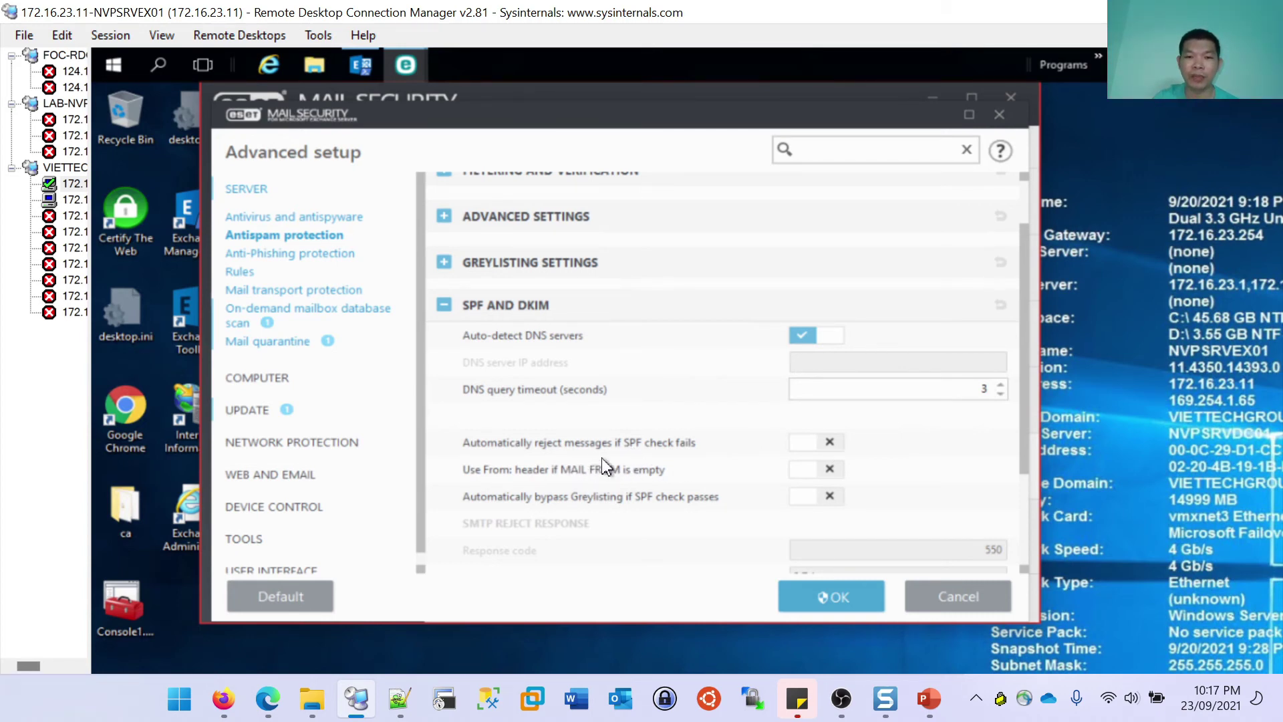
scroll(604, 461, down, 1)
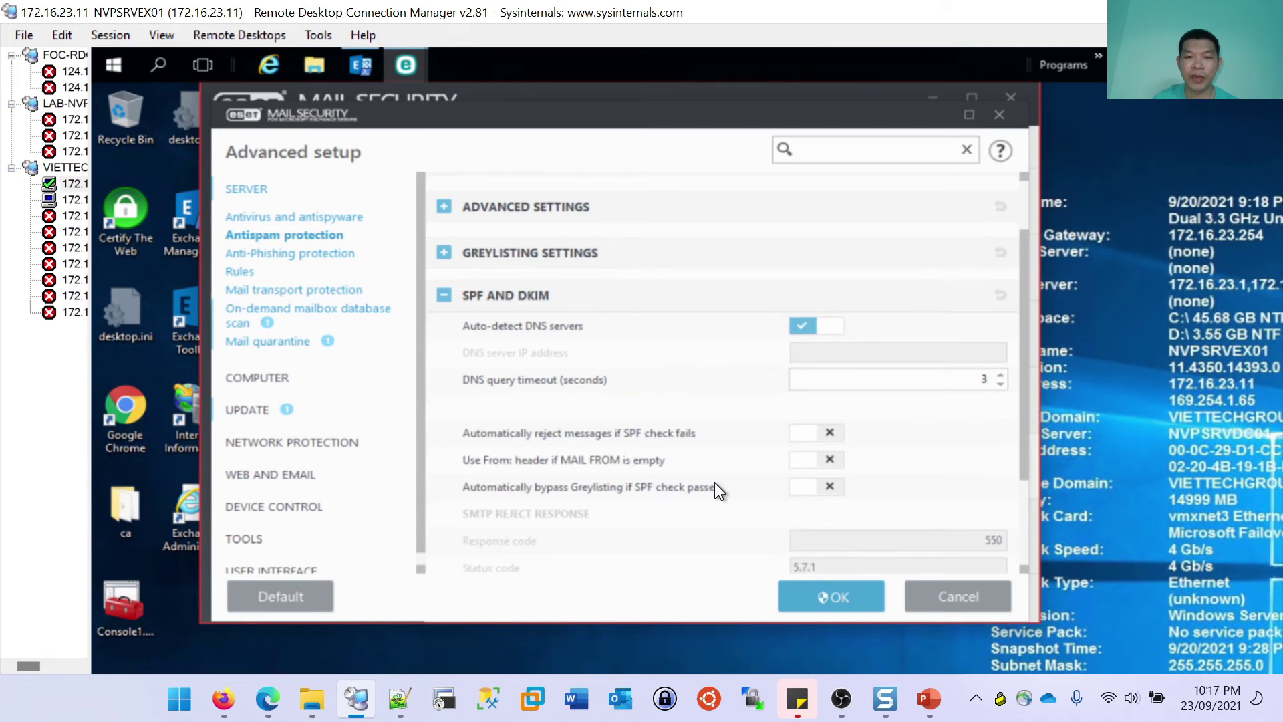
scroll(715, 493, down, 3)
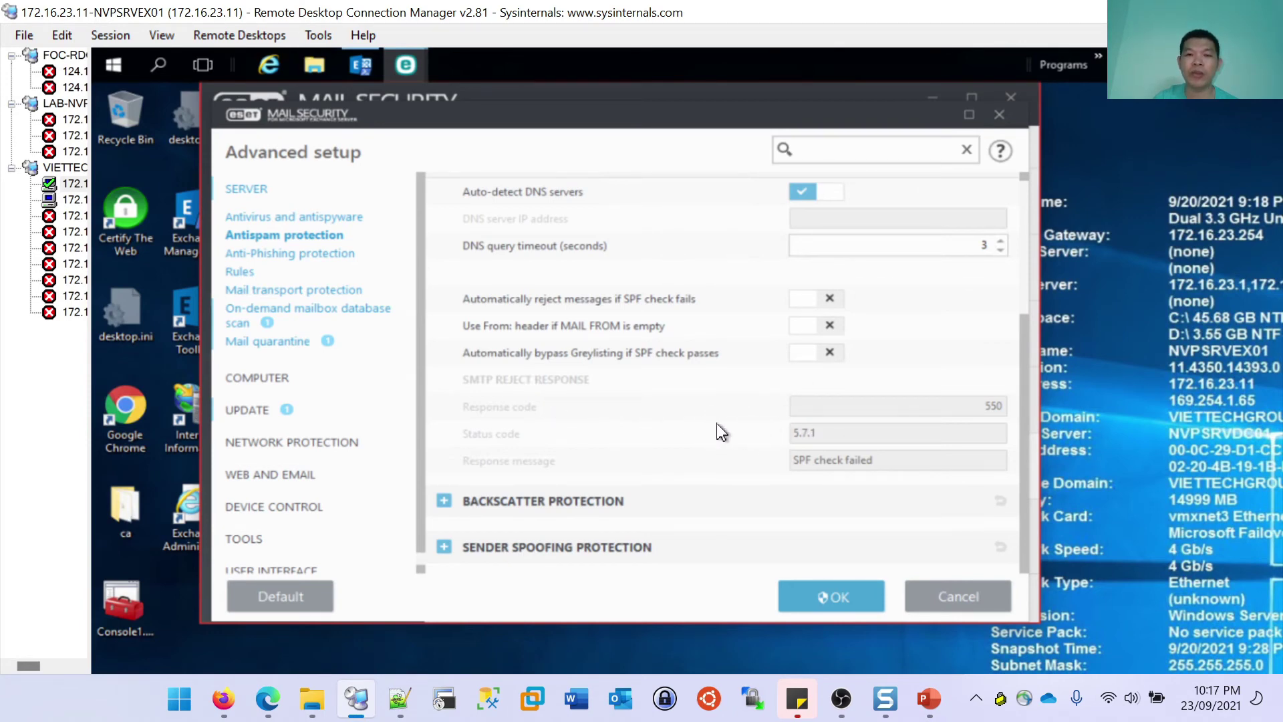
Review the rest of the SPF and DKIM options and the Backscatter and Sender spoofing protection settings, leaving them all collapsed.
scroll(720, 431, up, 2)
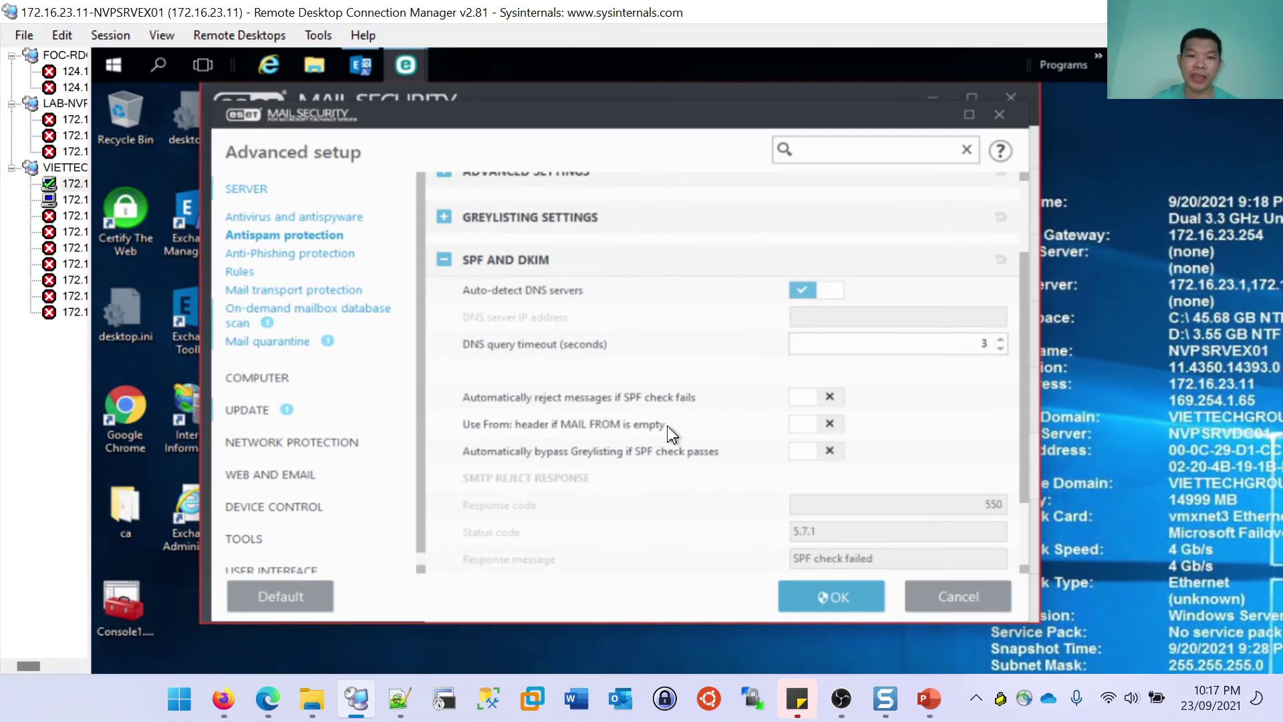
scroll(648, 416, down, 3)
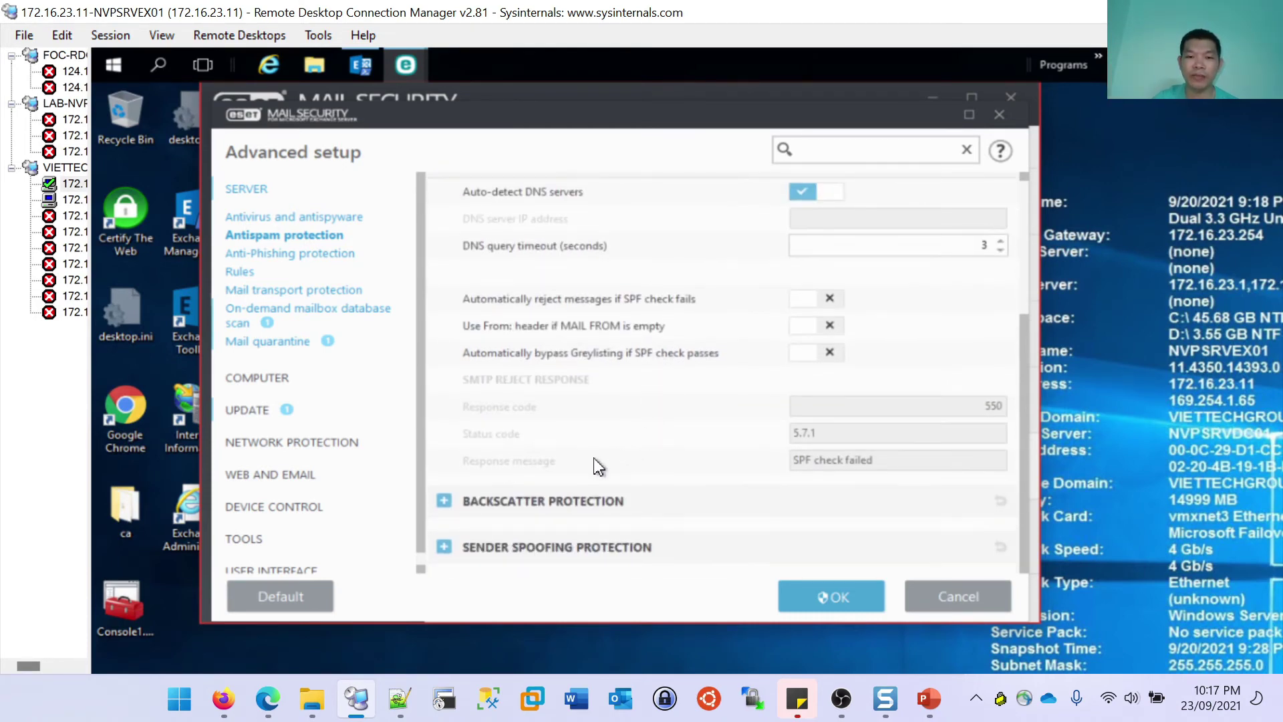
click(546, 502)
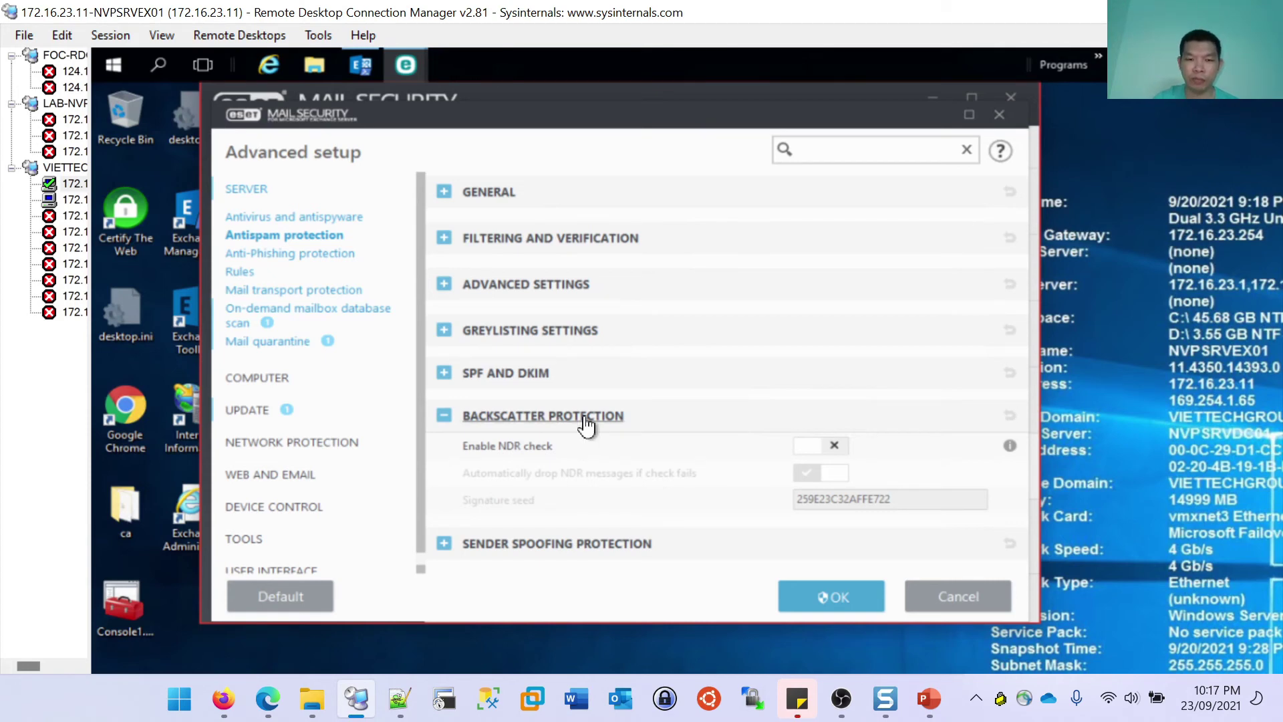
click(586, 421)
click(534, 462)
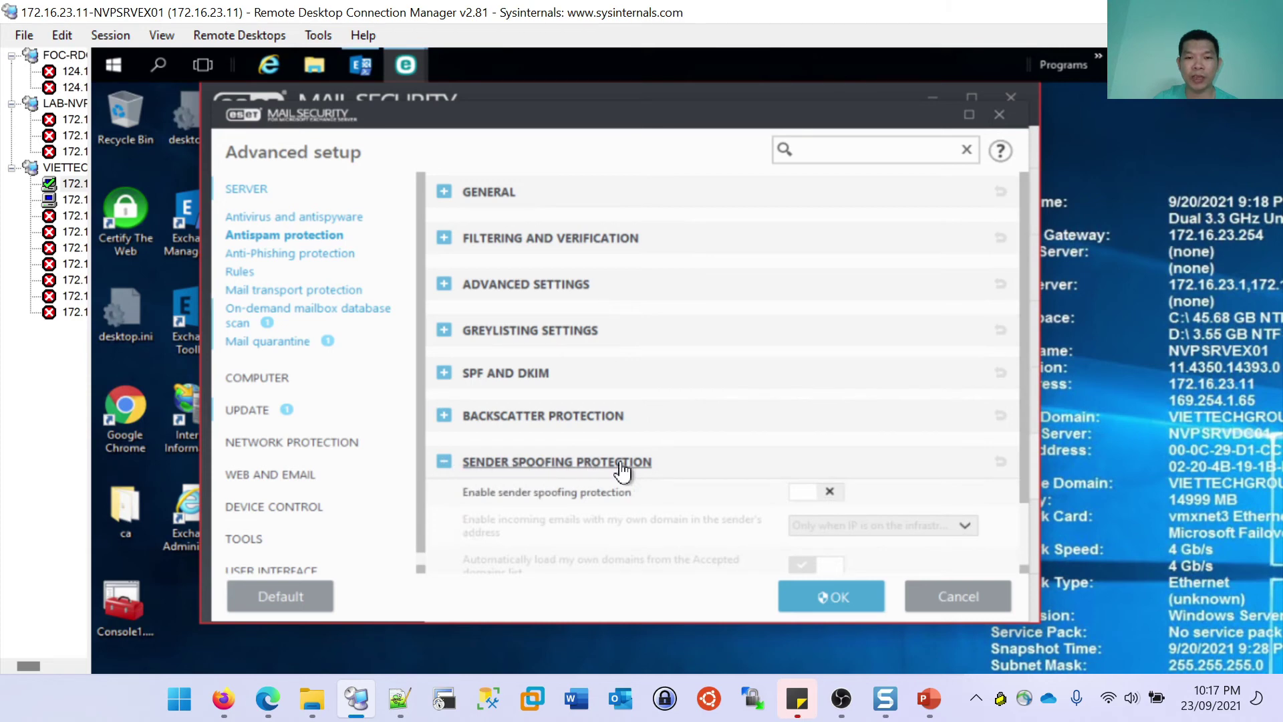
scroll(635, 469, down, 1)
scroll(638, 470, down, 2)
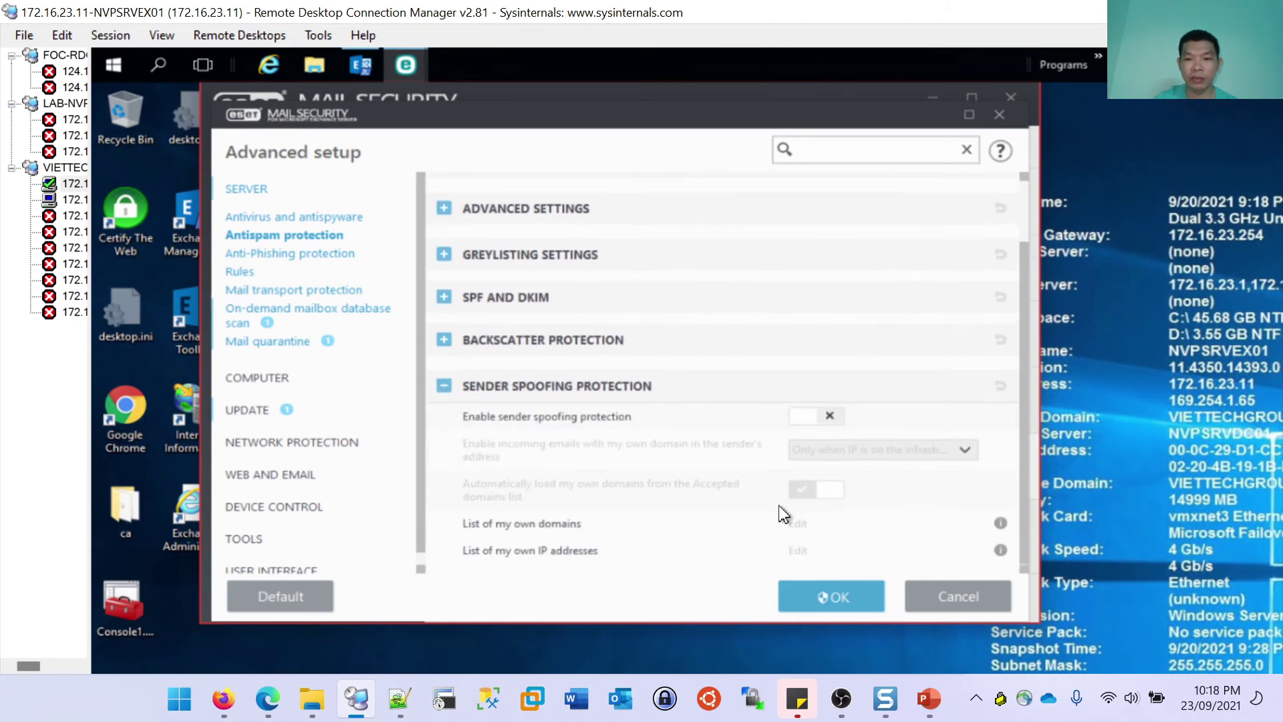
scroll(574, 527, up, 1)
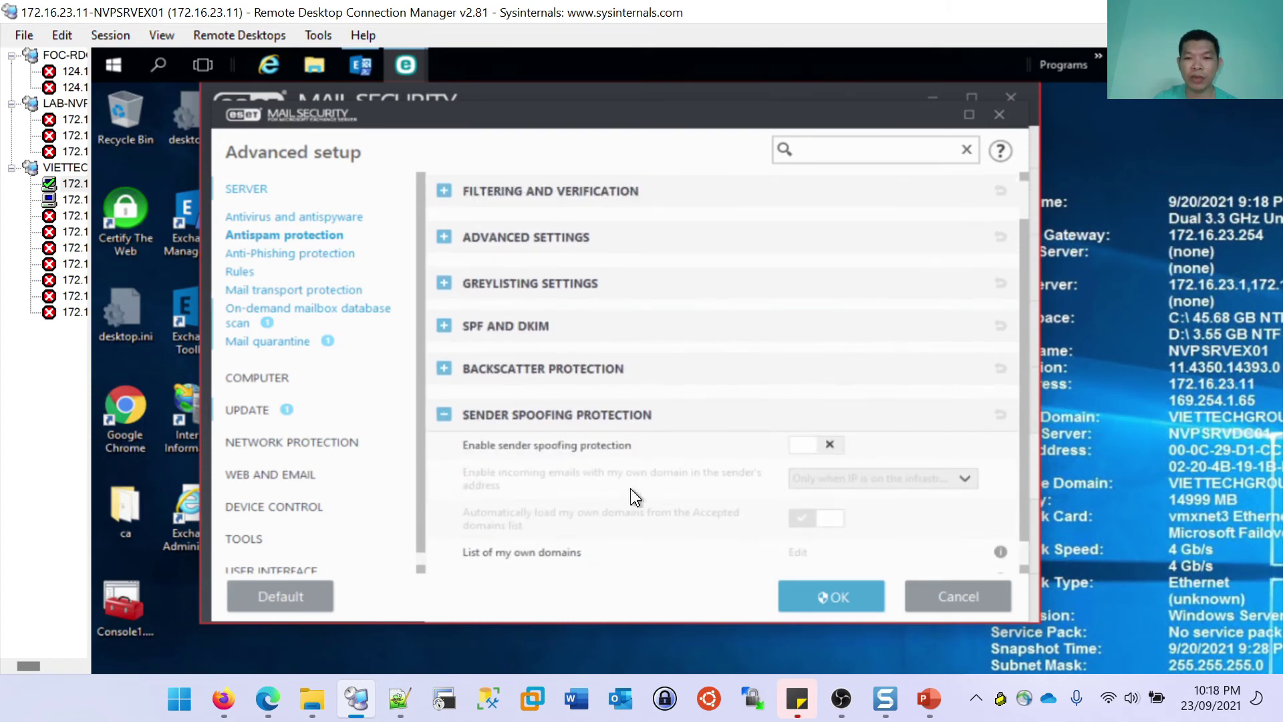
click(468, 416)
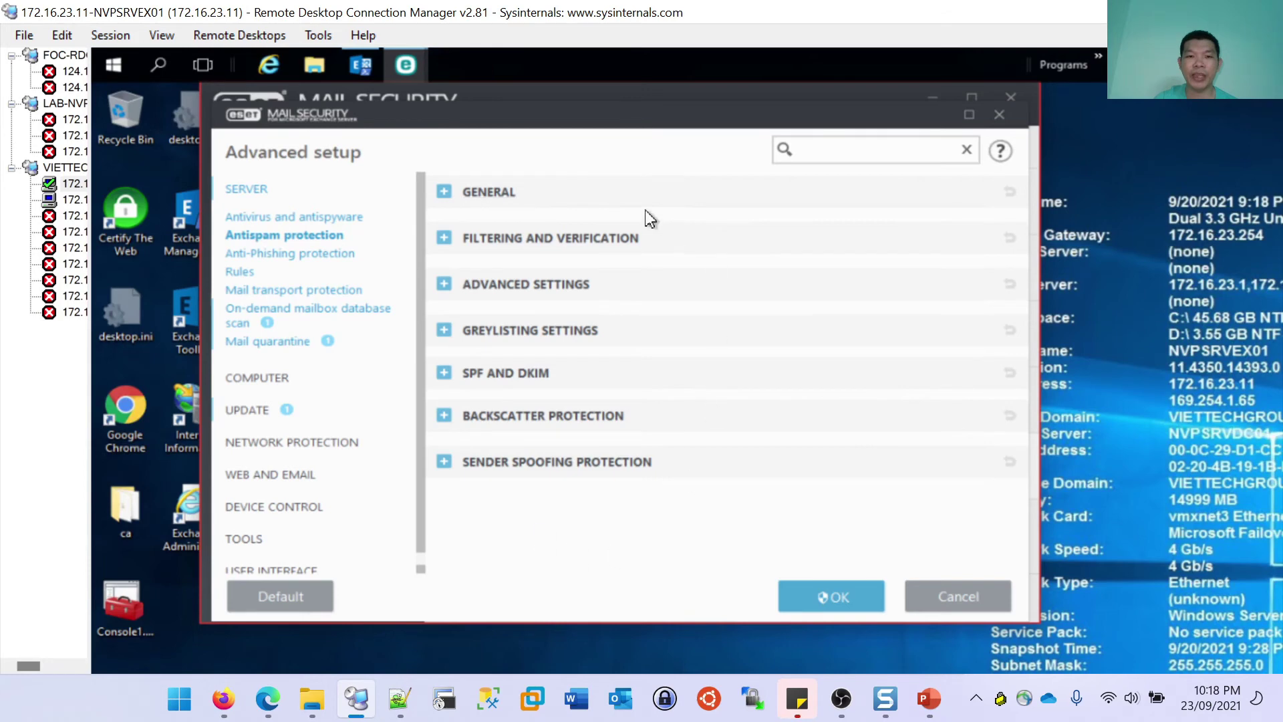
Review the server's Anti-Phishing, Rules and Mail transport protection settings, including the SMTP reject response and the subject templates.
click(294, 253)
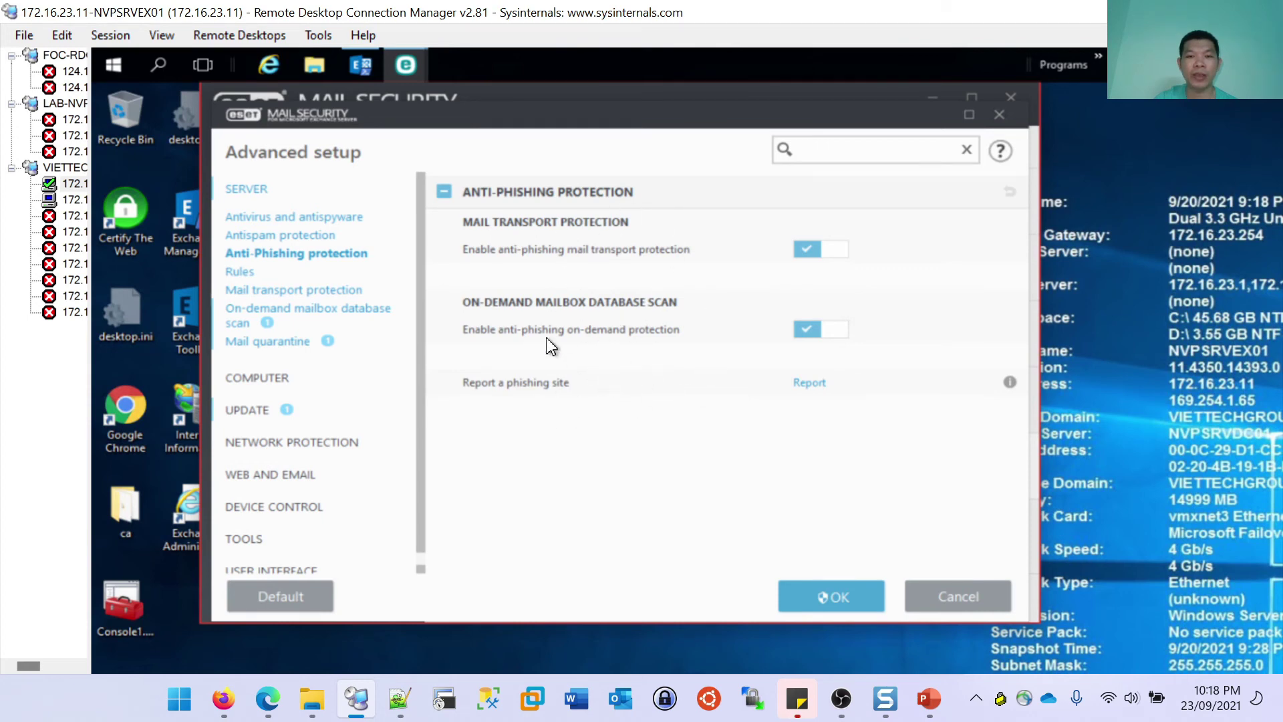
click(238, 272)
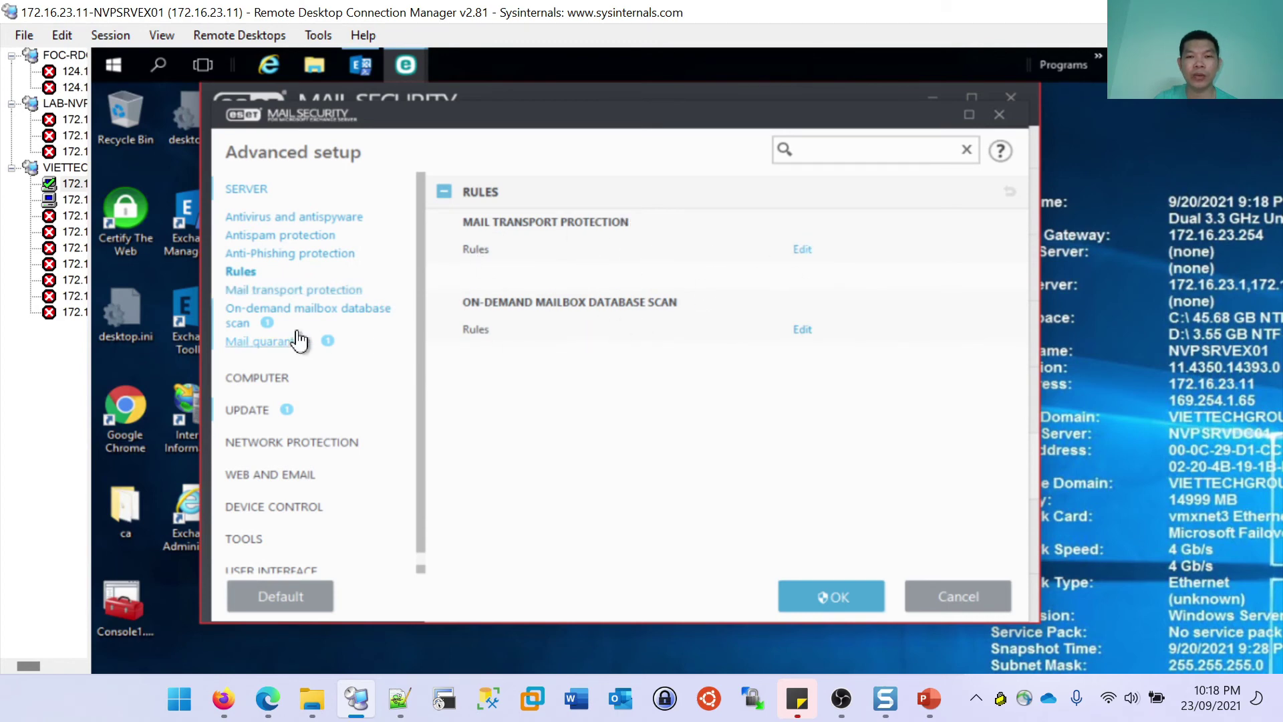
click(284, 294)
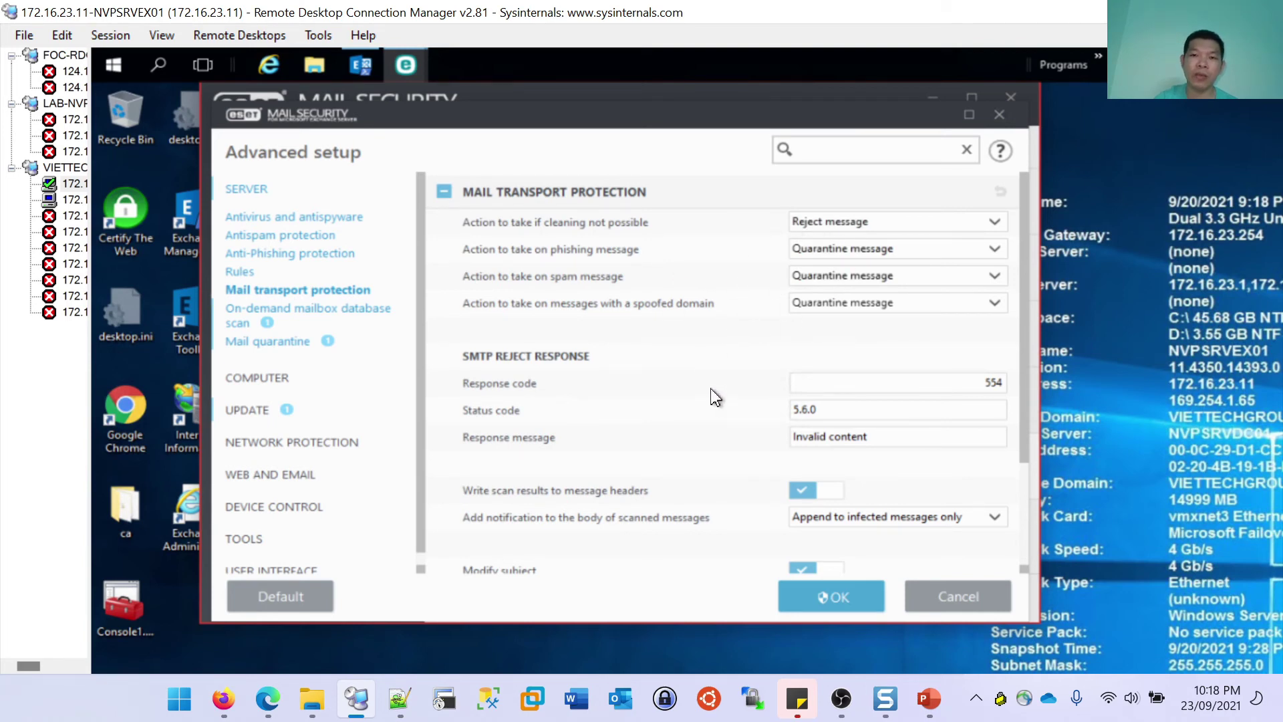
scroll(668, 391, down, 1)
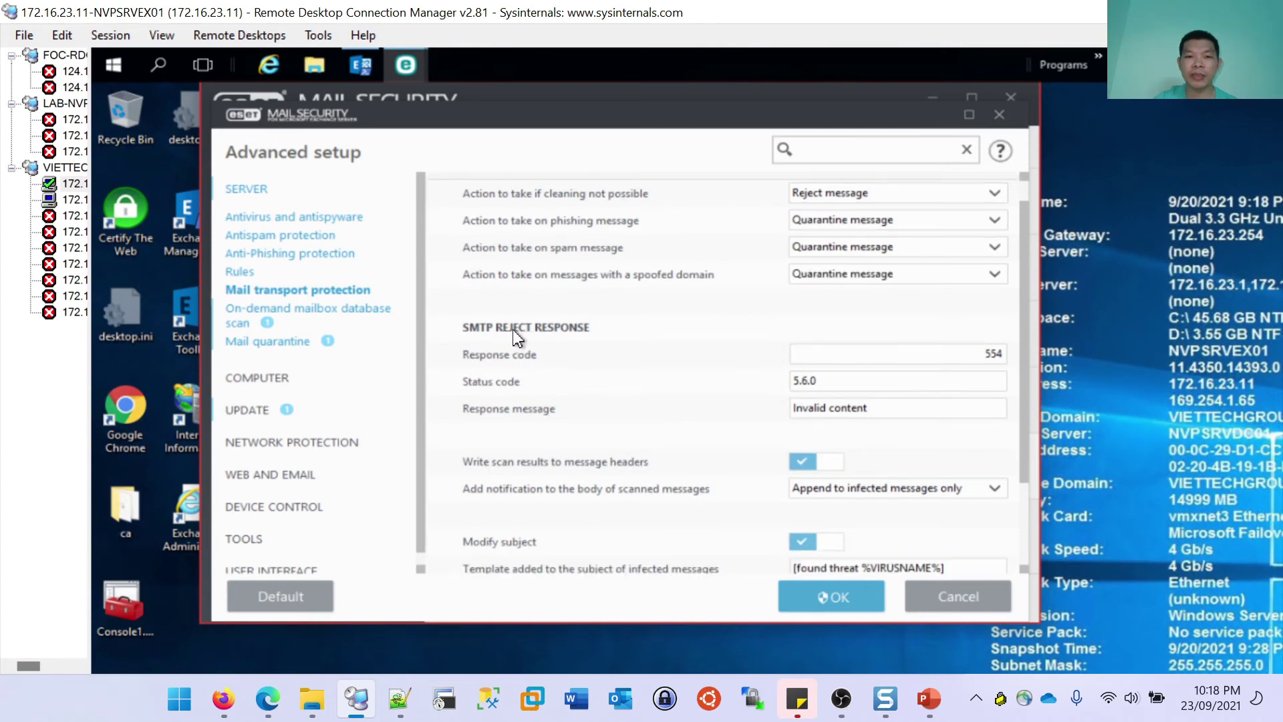
scroll(717, 385, down, 3)
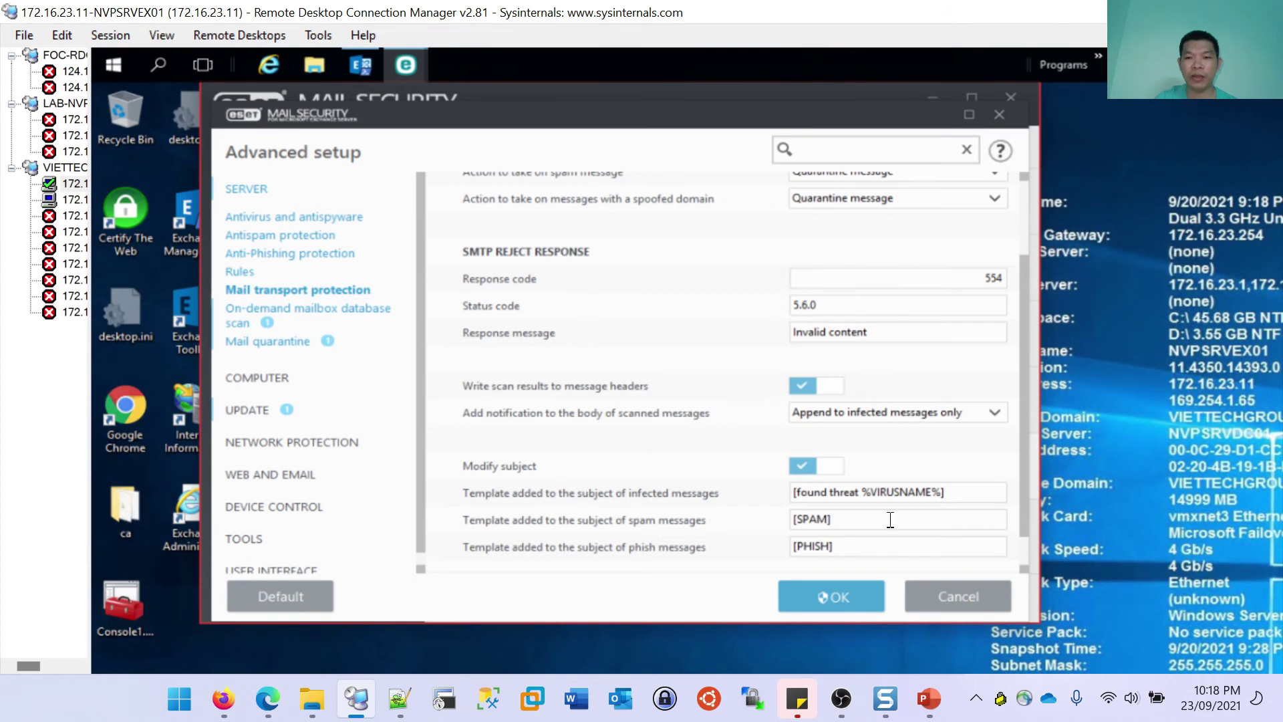
scroll(890, 519, down, 2)
Review the On-demand mailbox database scan settings, including the actions on threats and the additional mailbox items.
click(283, 325)
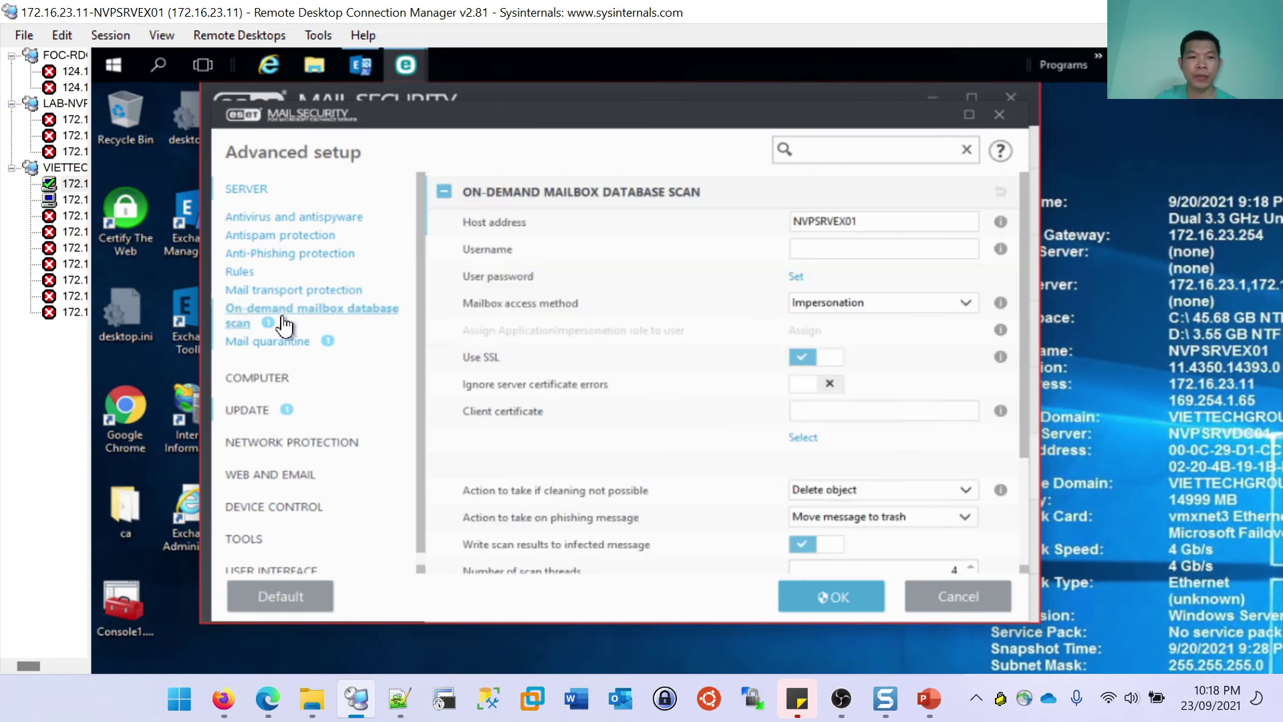
scroll(655, 399, down, 5)
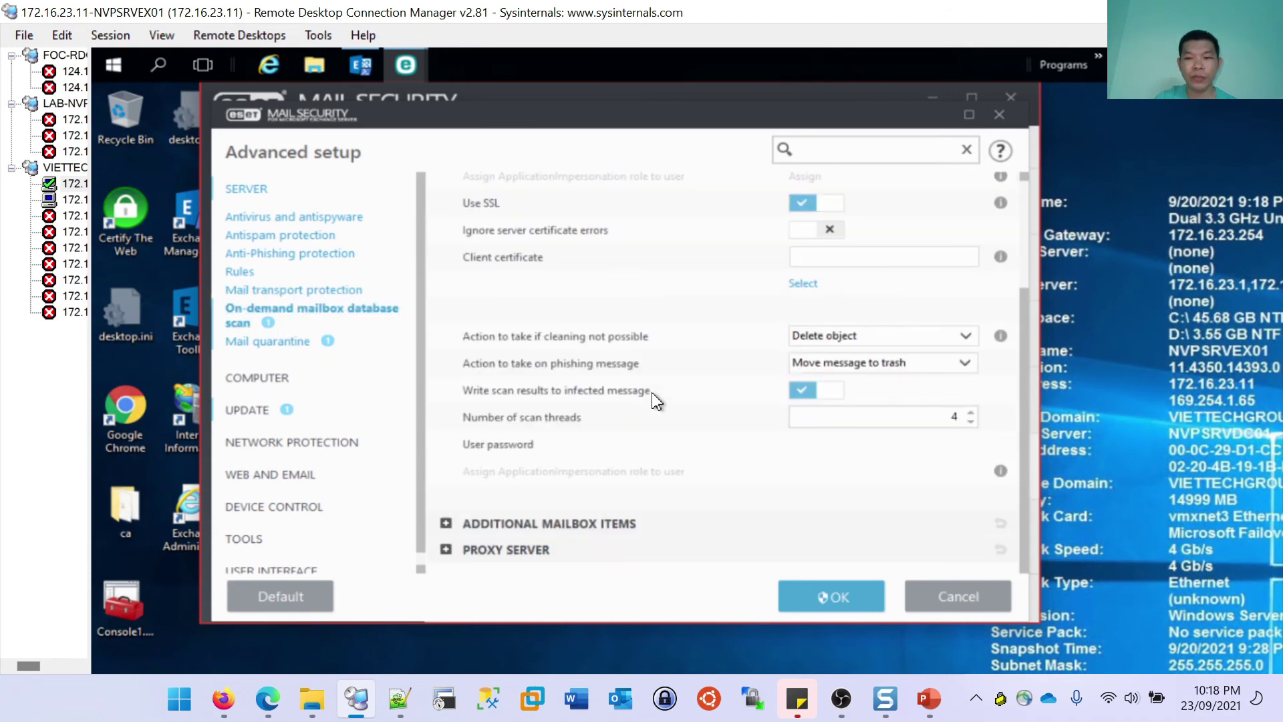
click(502, 526)
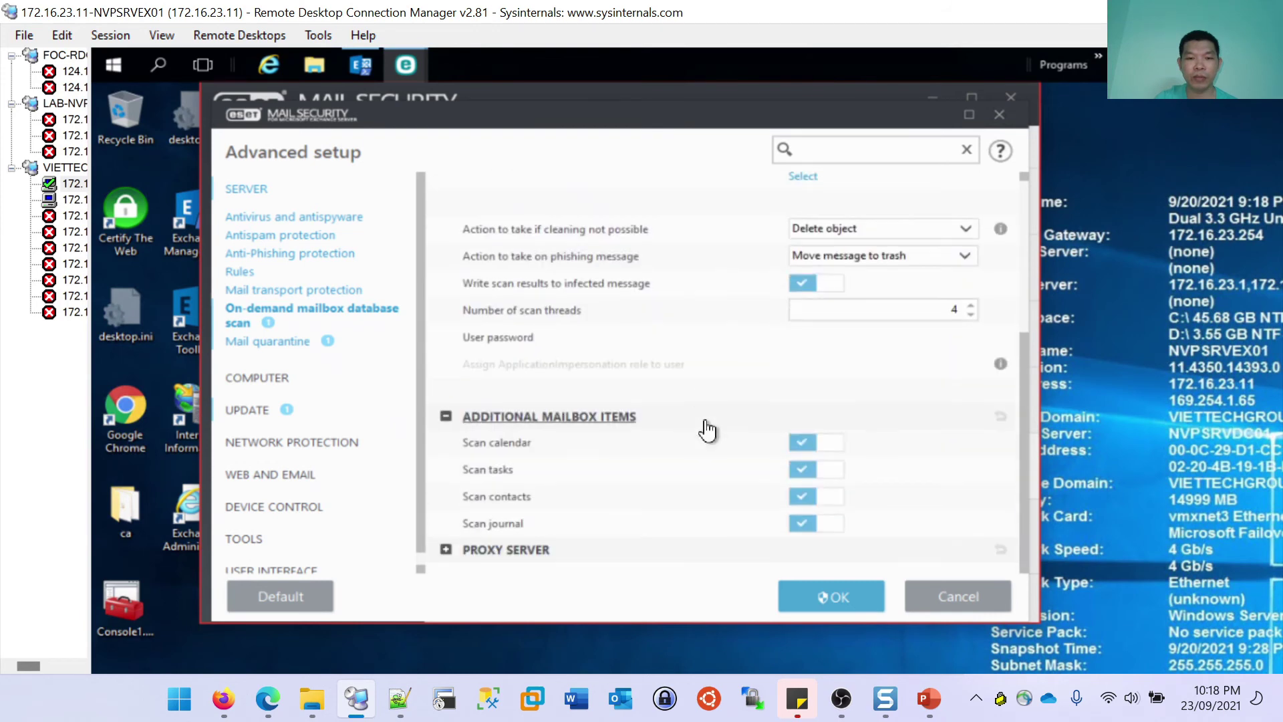
Look through the advanced settings for Computer, Update, Network protection, and Web and email.
click(257, 377)
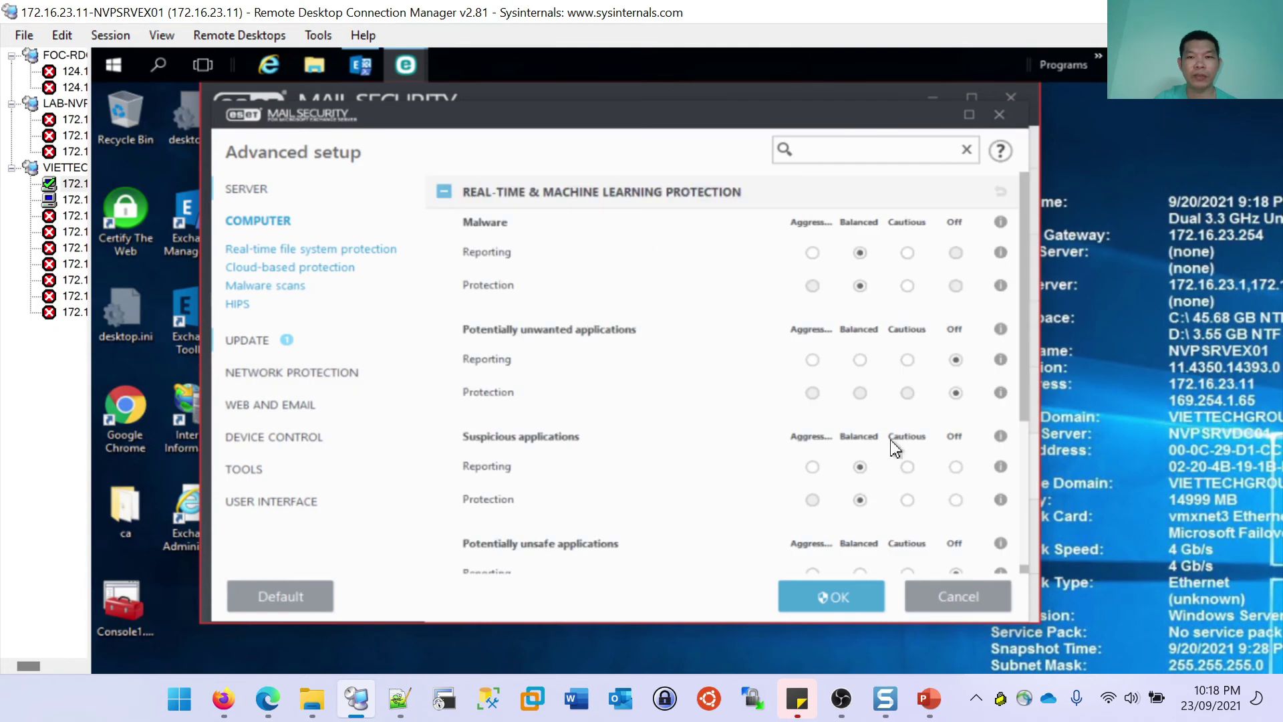
click(248, 339)
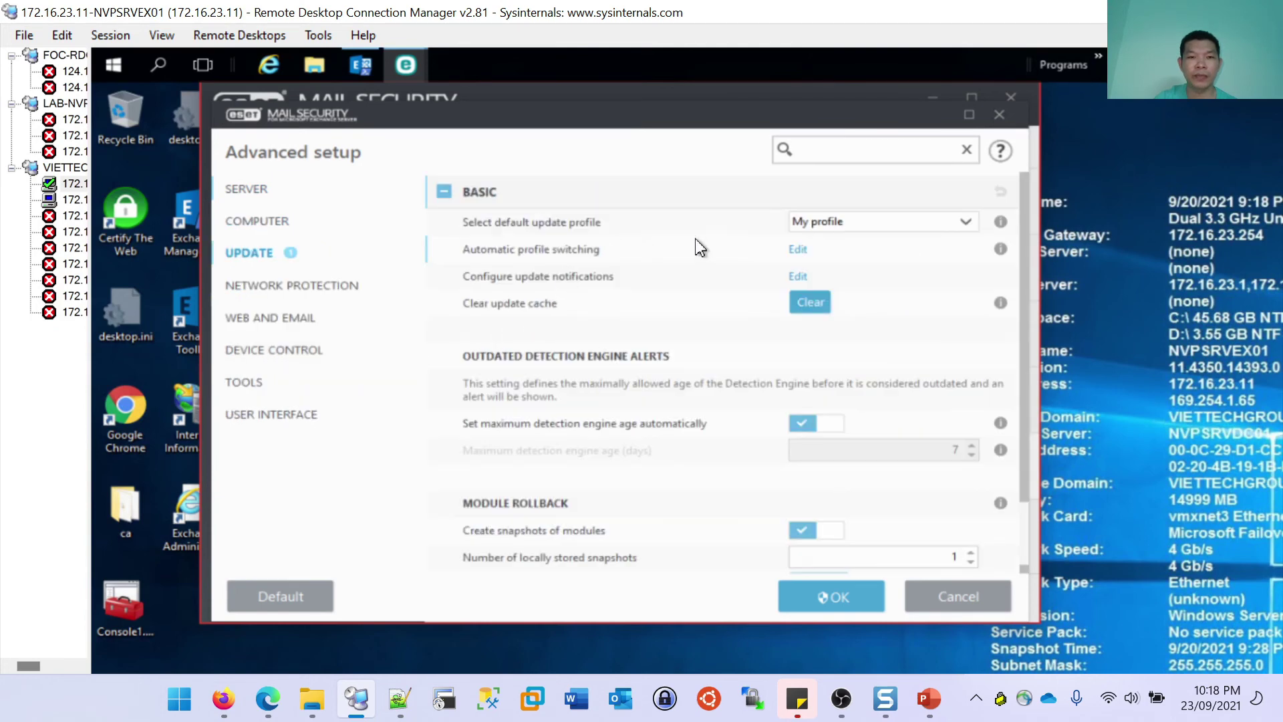
click(263, 318)
click(309, 285)
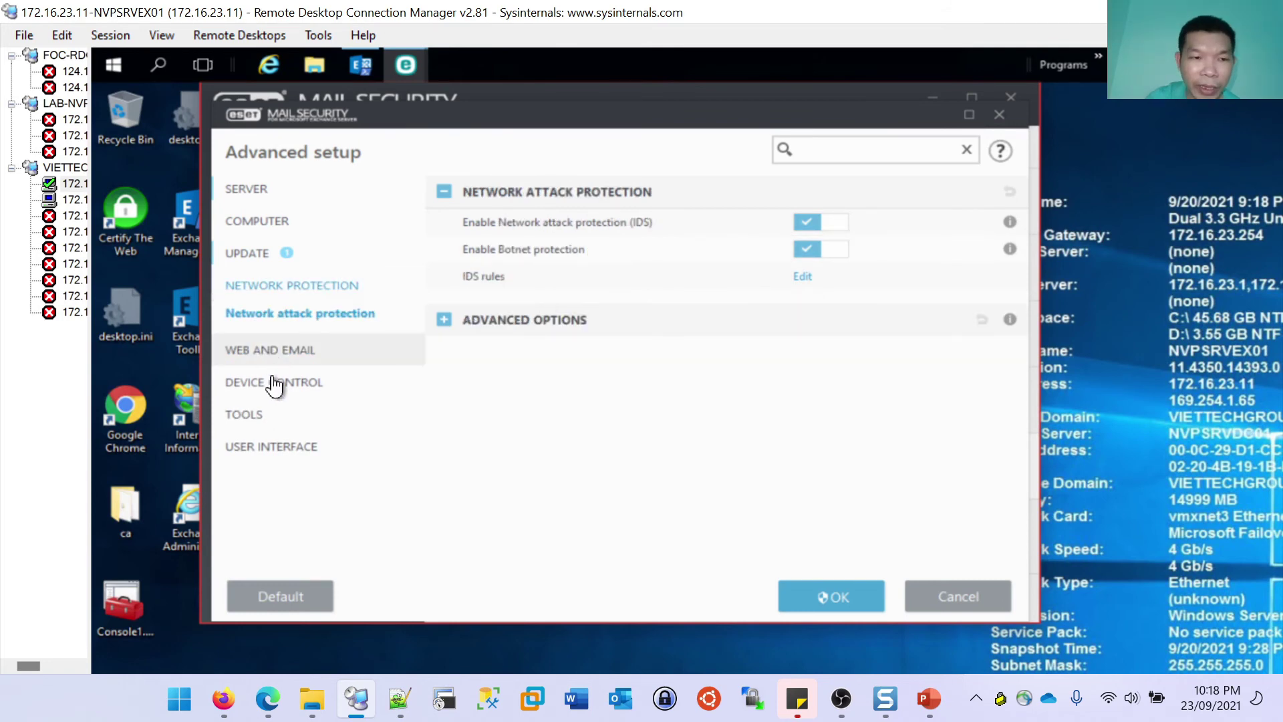
click(271, 352)
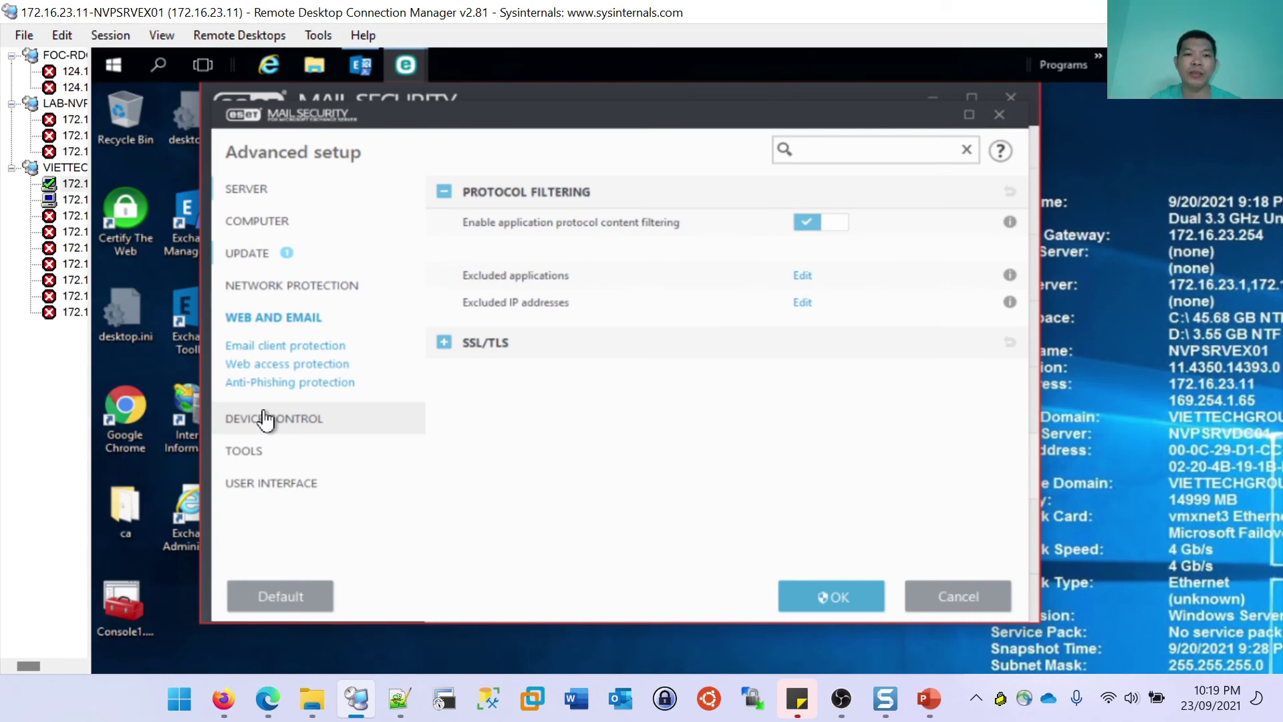
Go back to the Server settings and view the General options of Antispam protection.
click(266, 192)
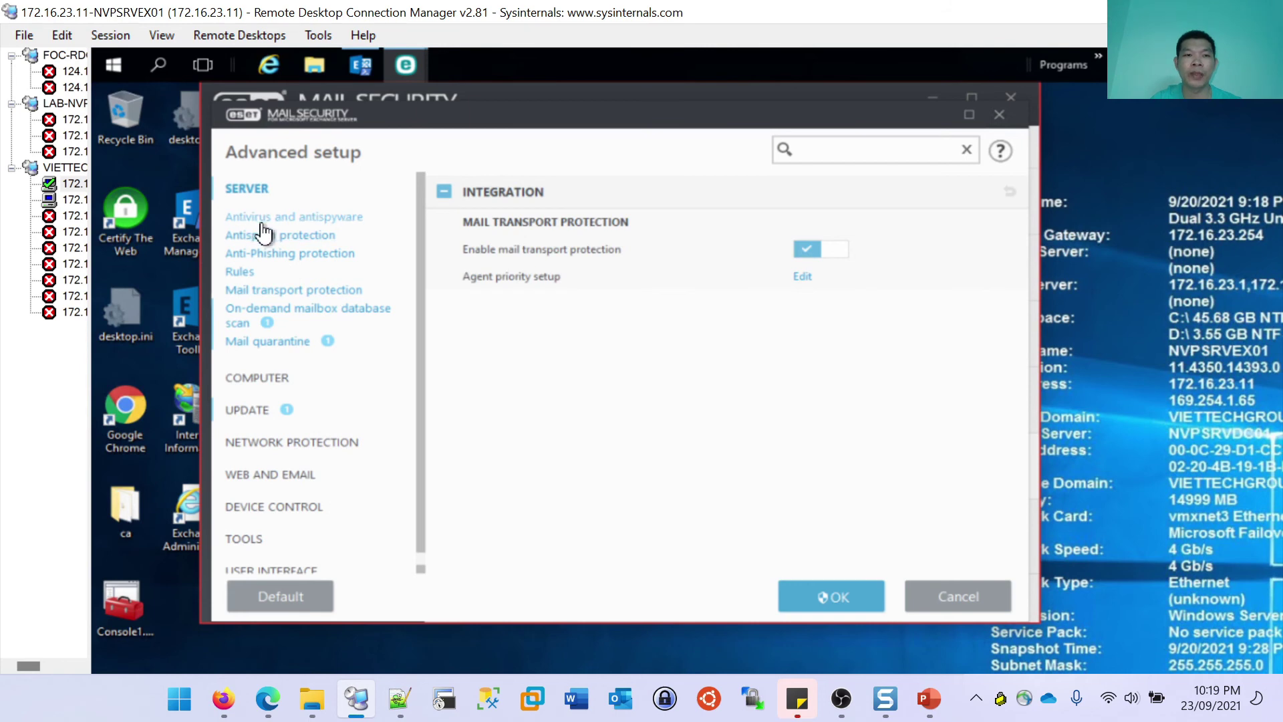
click(264, 219)
click(289, 238)
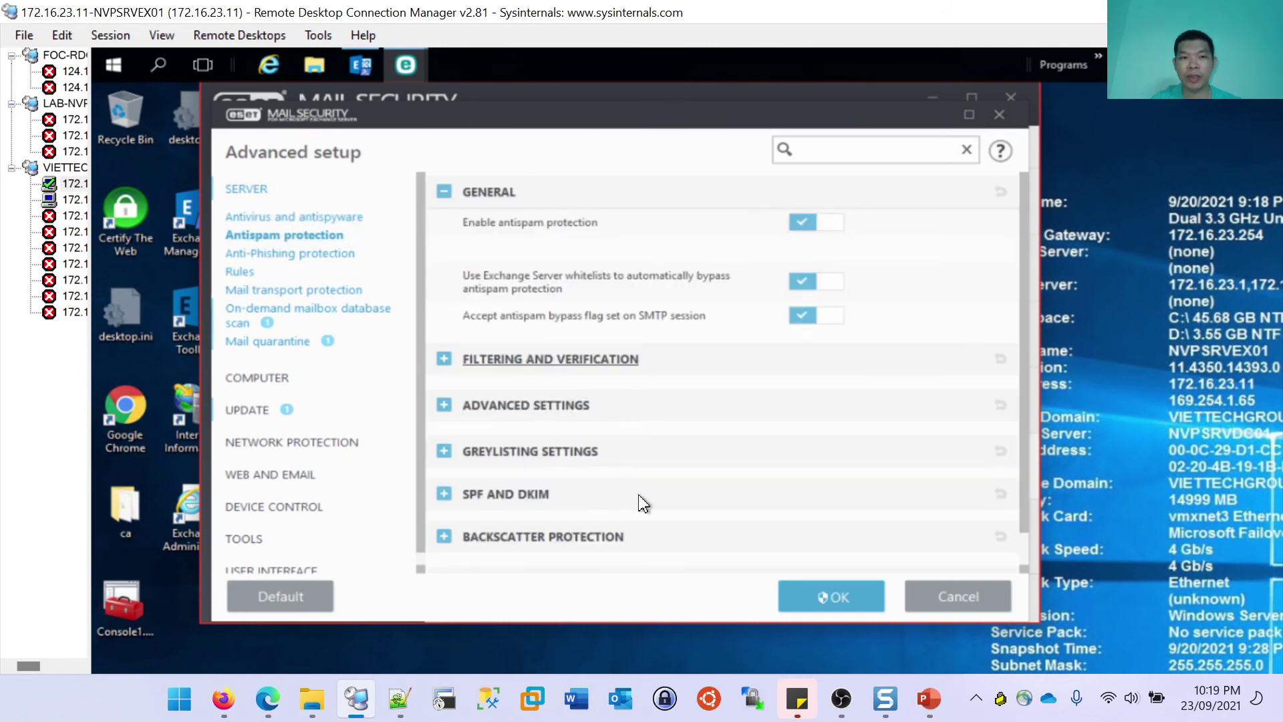
drag(1027, 322, 1020, 287)
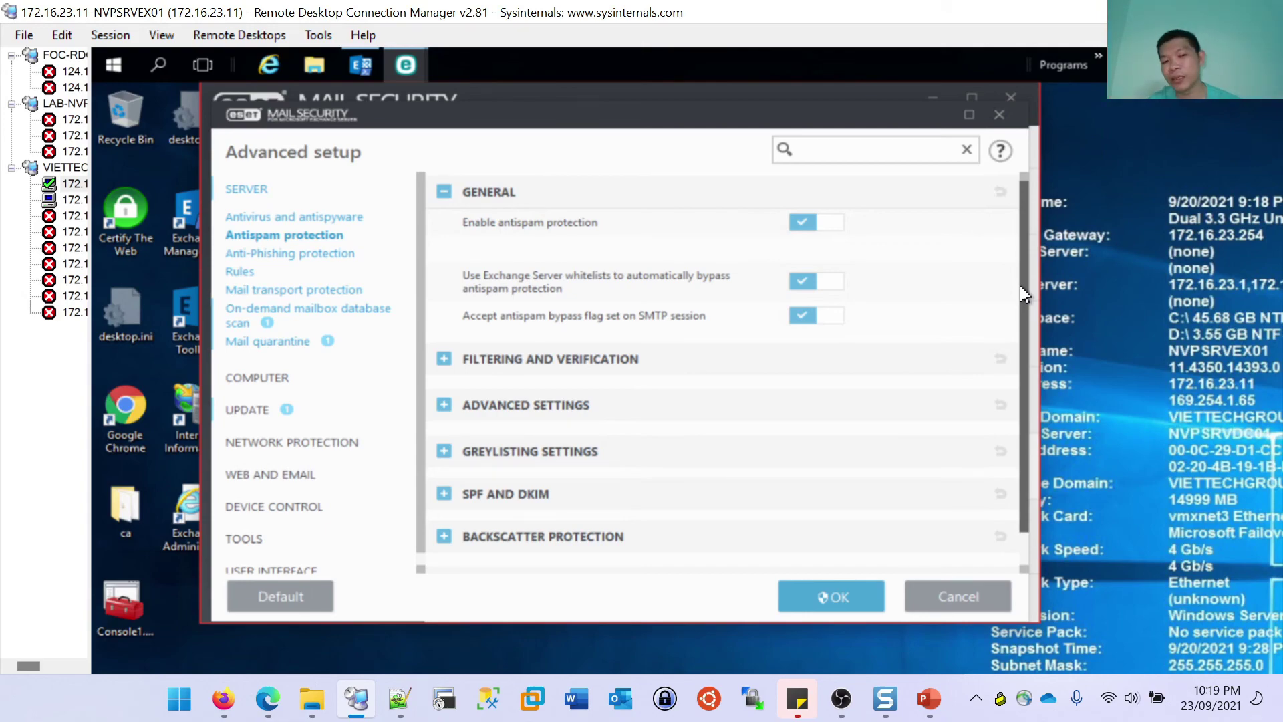
Switch to the Edge browser, bring up ESET's business trial request form and select Mail Security as the product.
click(271, 697)
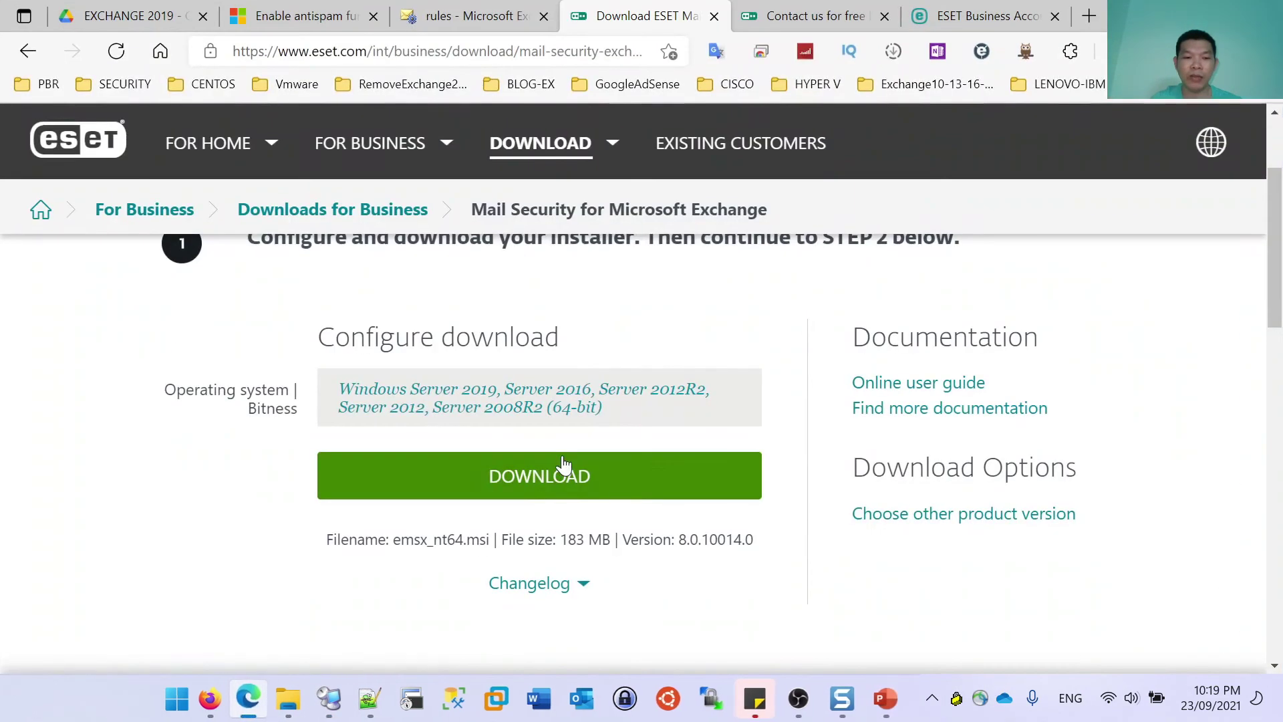
click(829, 9)
scroll(475, 433, up, 2)
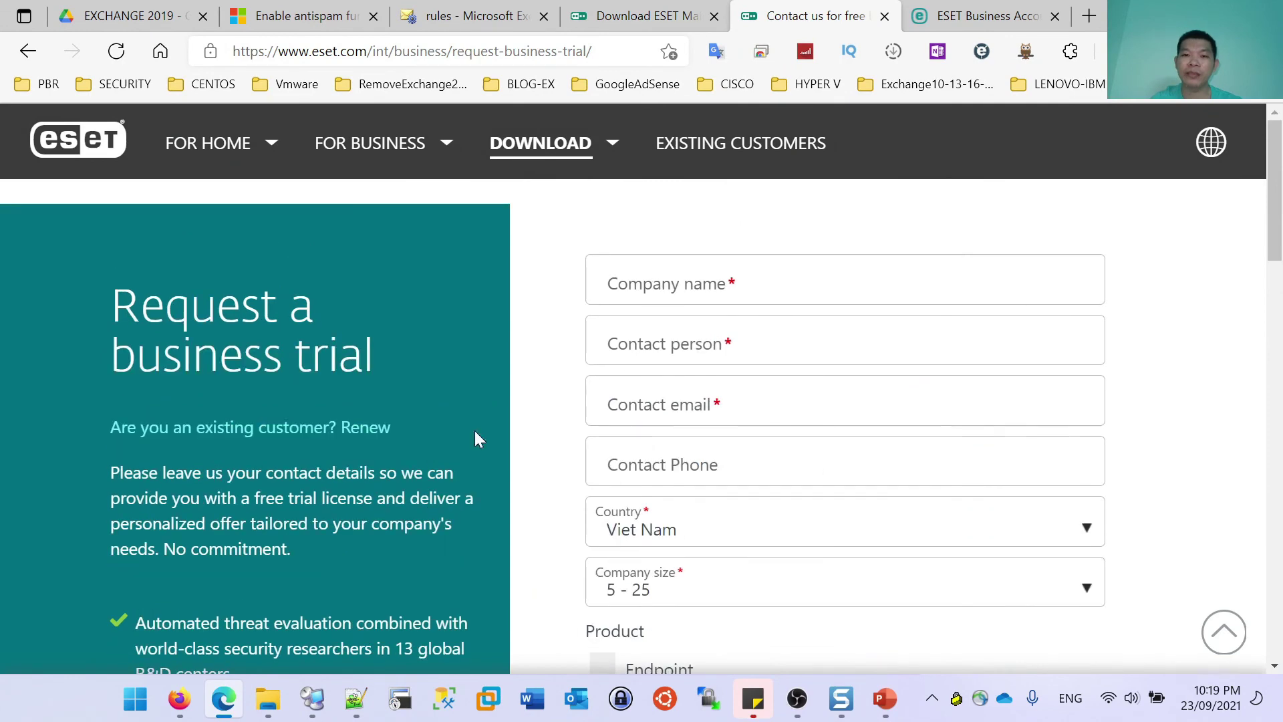
scroll(644, 461, down, 3)
click(644, 461)
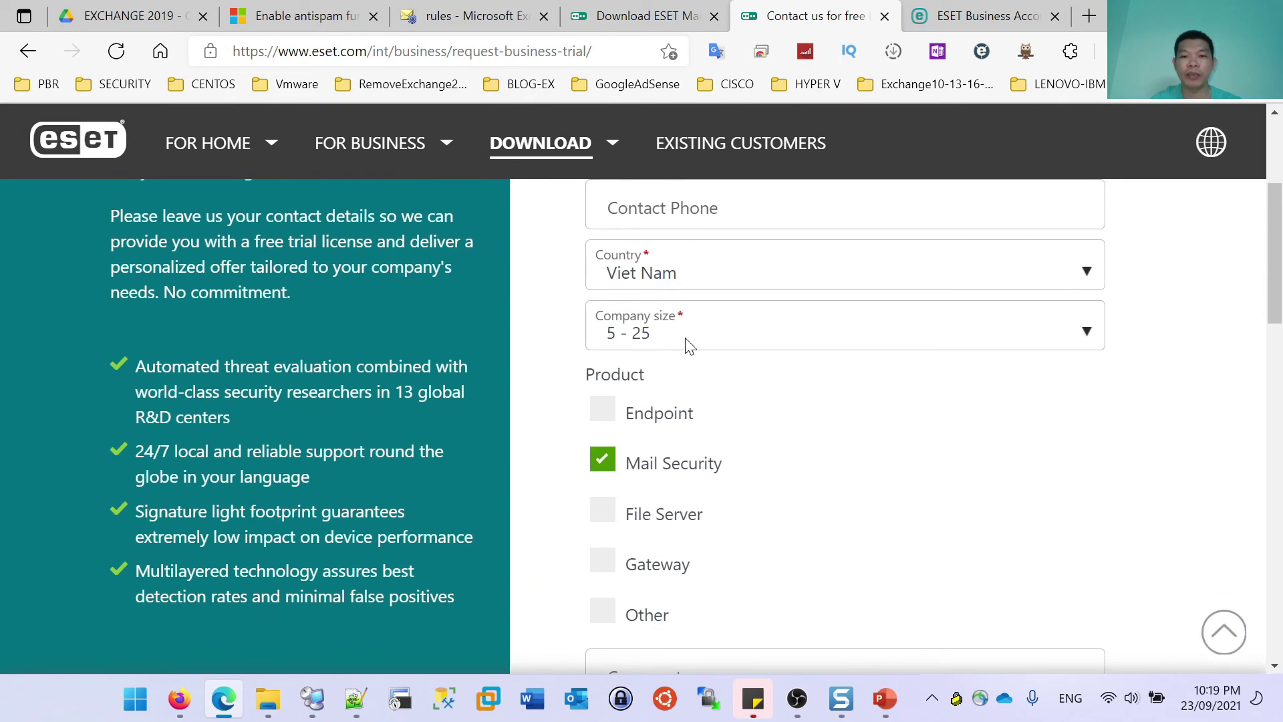
Choose 5 - 25 as the company size and review the remaining fields of the trial request form.
click(735, 337)
click(650, 367)
scroll(668, 441, up, 2)
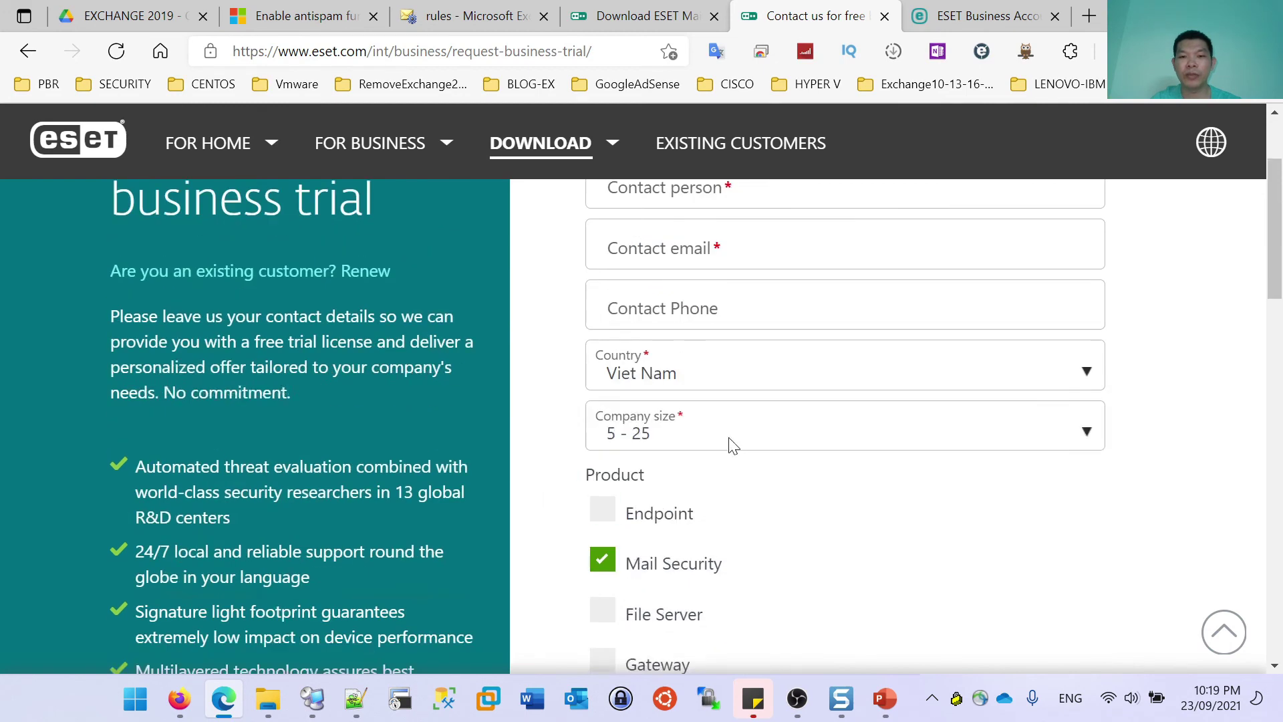
scroll(666, 449, up, 1)
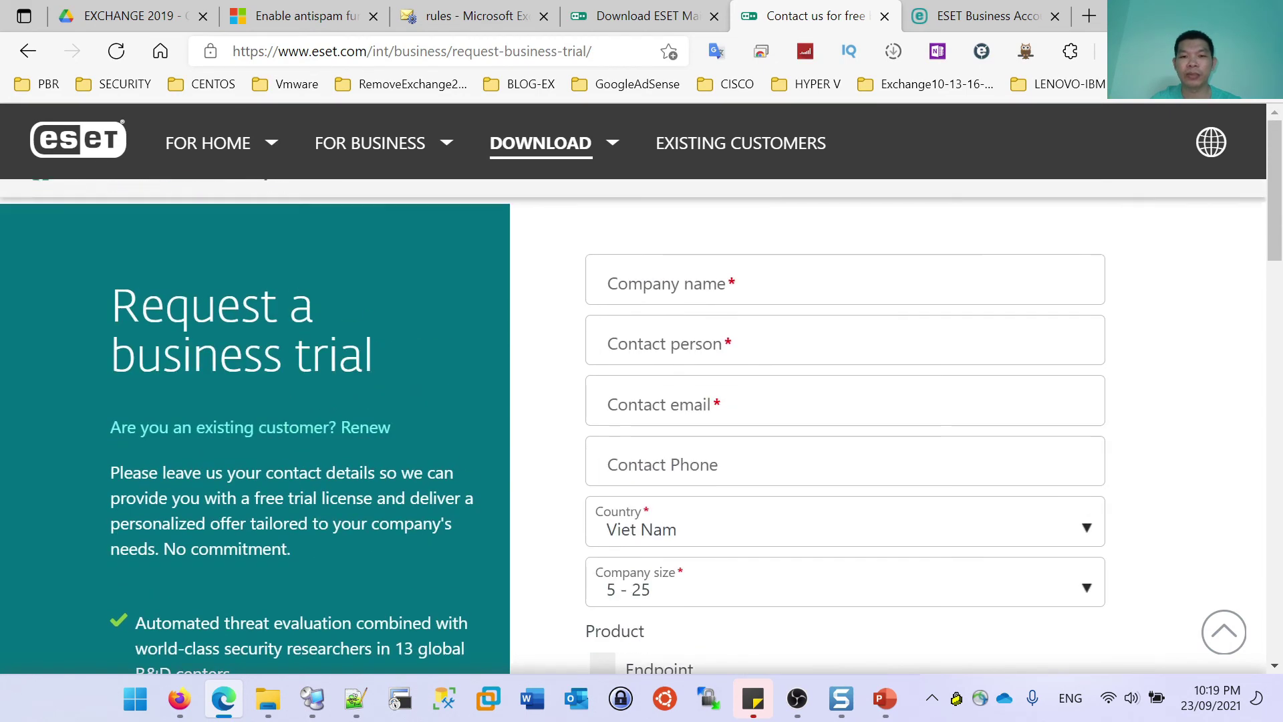
scroll(784, 352, down, 3)
scroll(754, 633, down, 2)
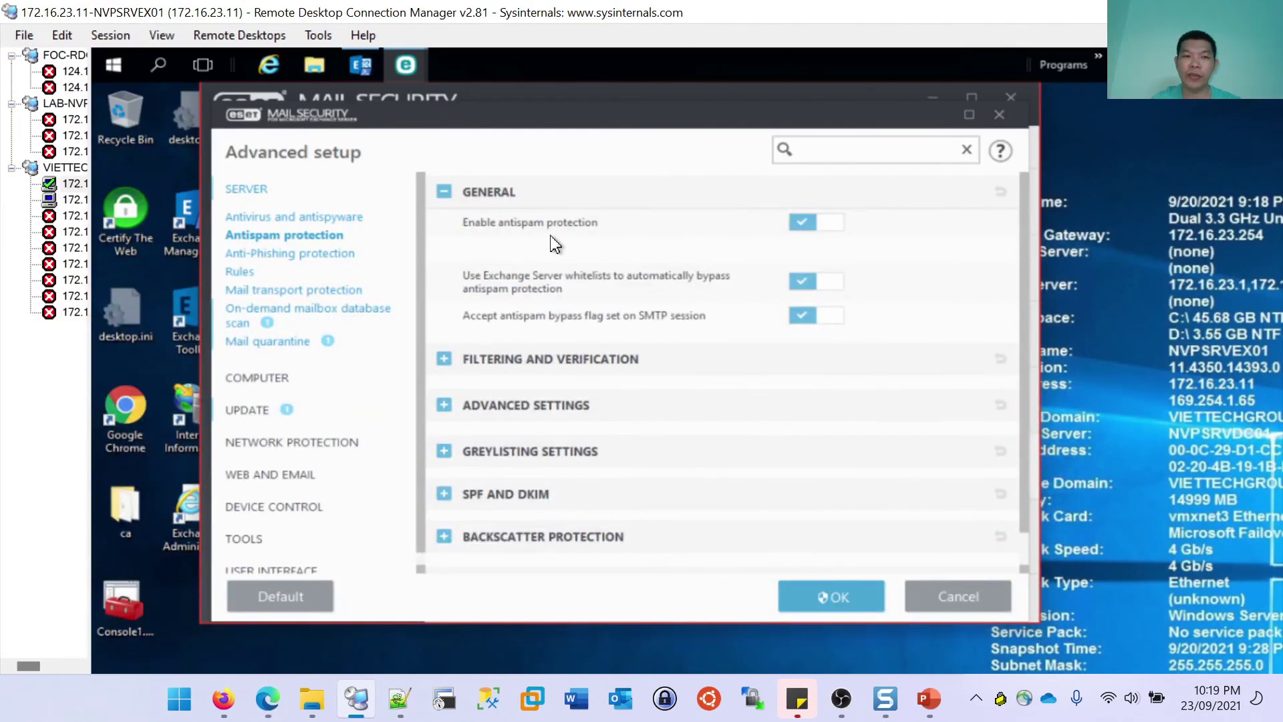
Return to the remote Exchange server, cancel the Advanced setup and view the Monitoring status page.
click(949, 595)
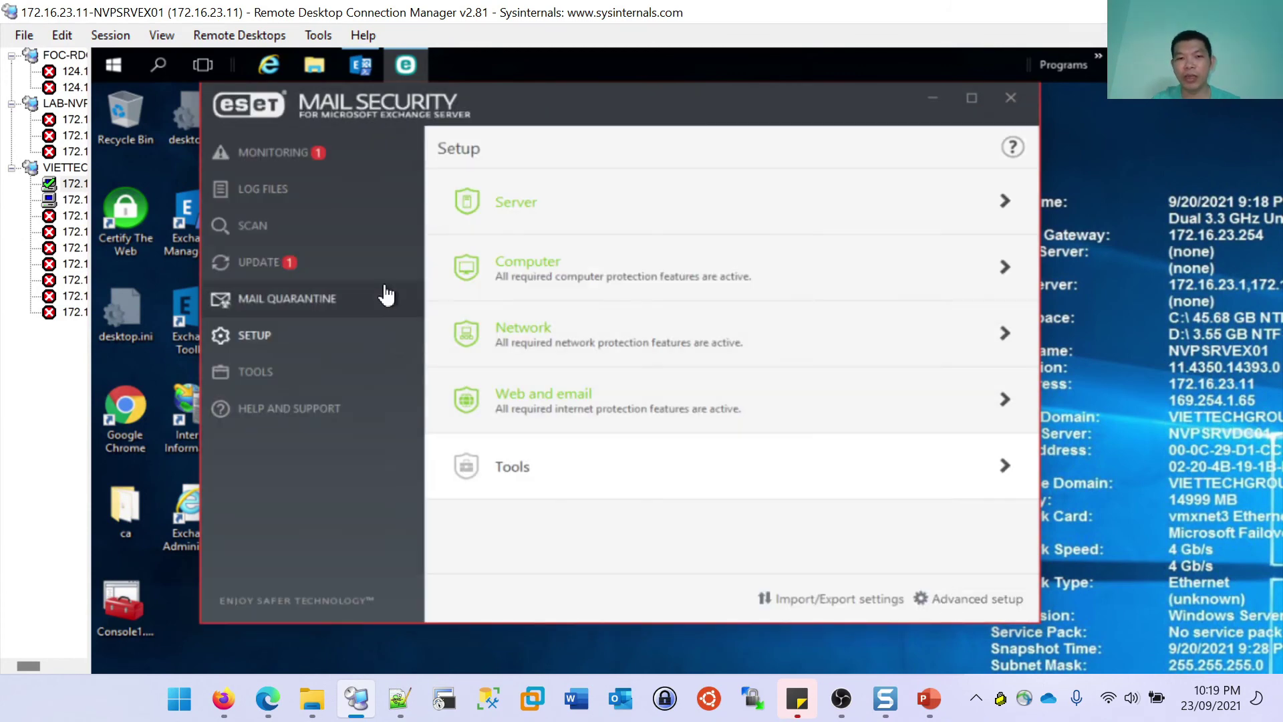
click(263, 154)
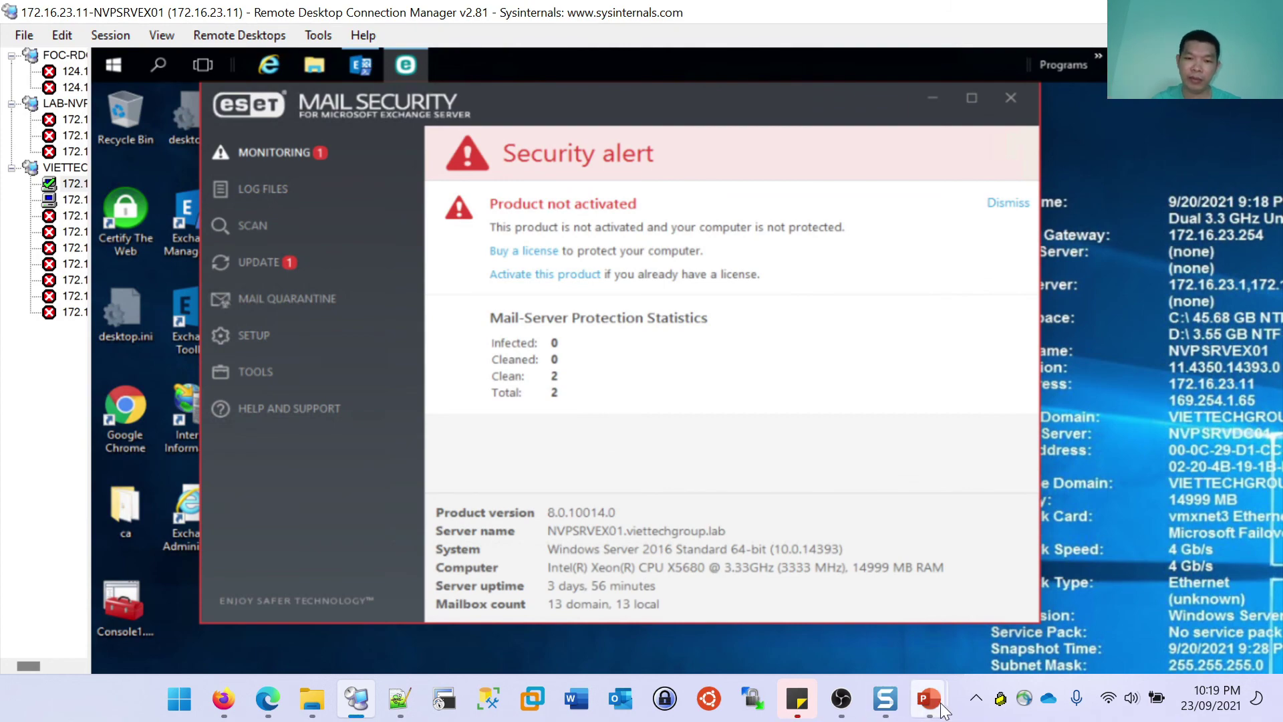
Switch to the PowerPoint slide show and advance from the video contents slide to the closing slide.
mouse_move(928, 699)
click(1086, 604)
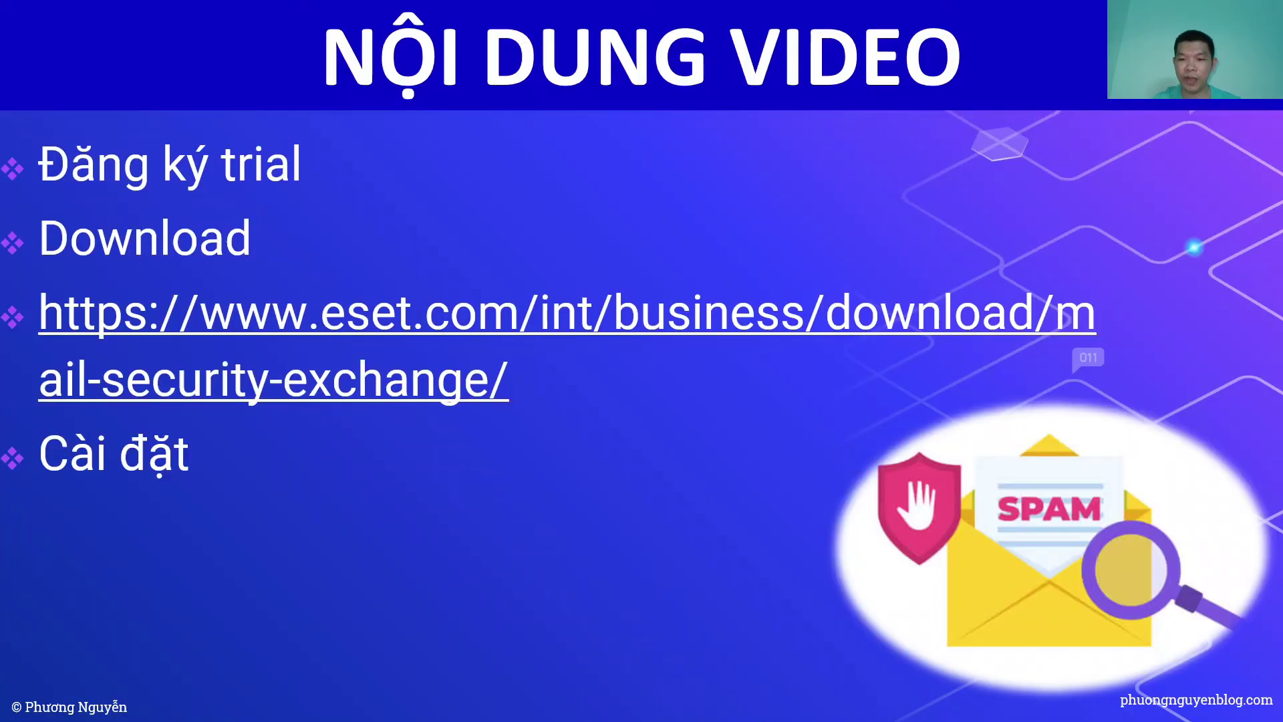
click(642, 439)
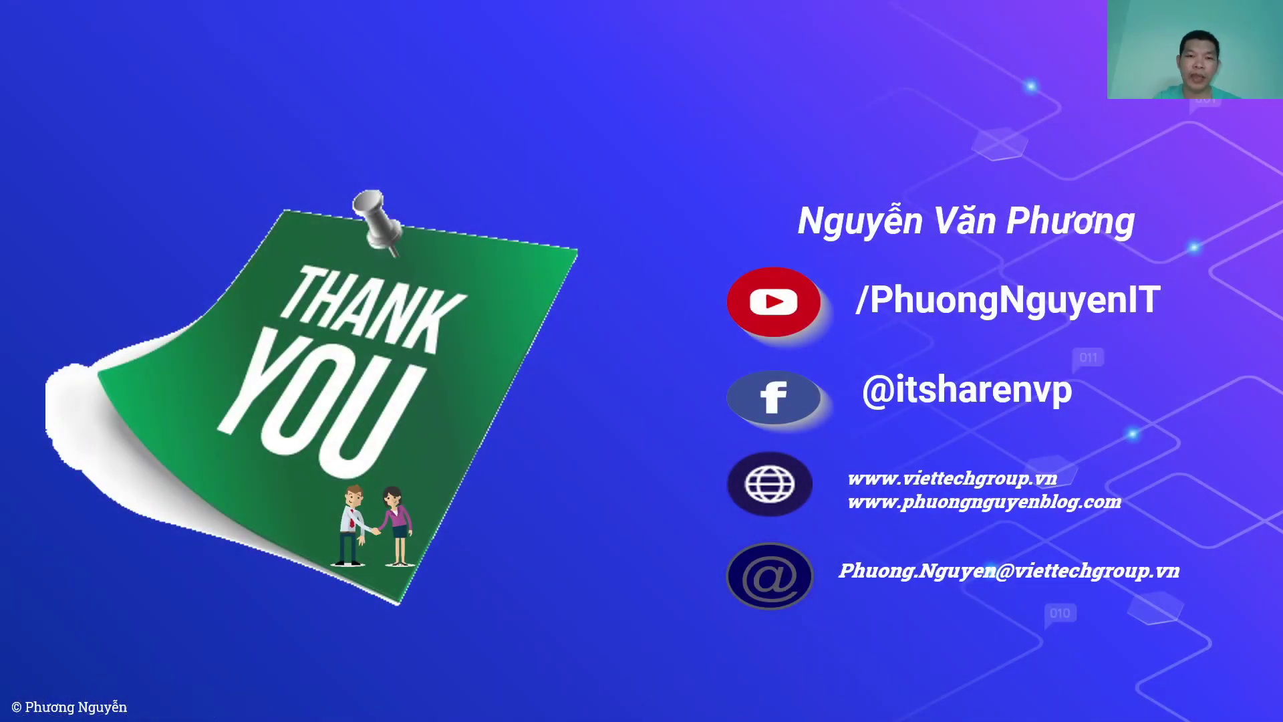